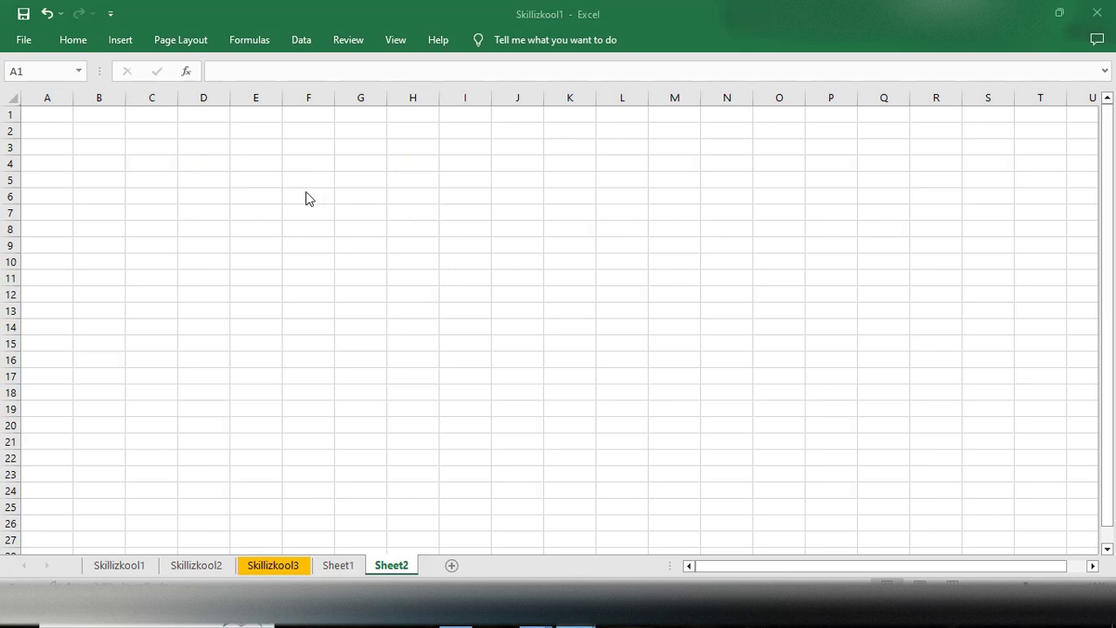
Step: Start an IF formula in cell A1 and read the IF function's help article, including its simple IF examples
{"action": "key", "text": "ctrl+z"}
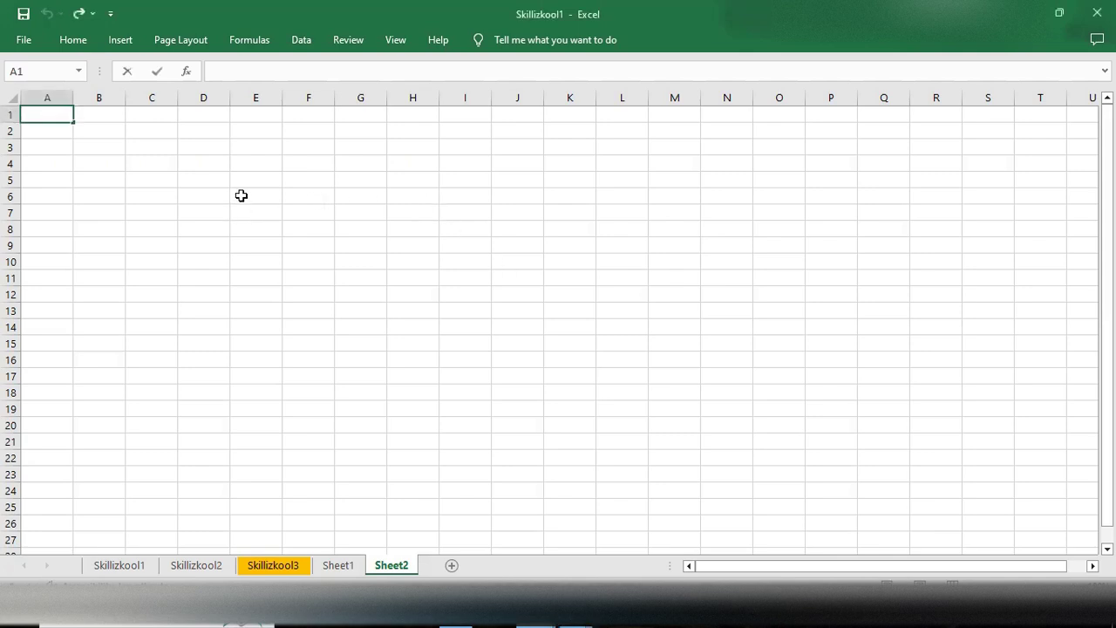
{"action": "type", "text": "=IF"}
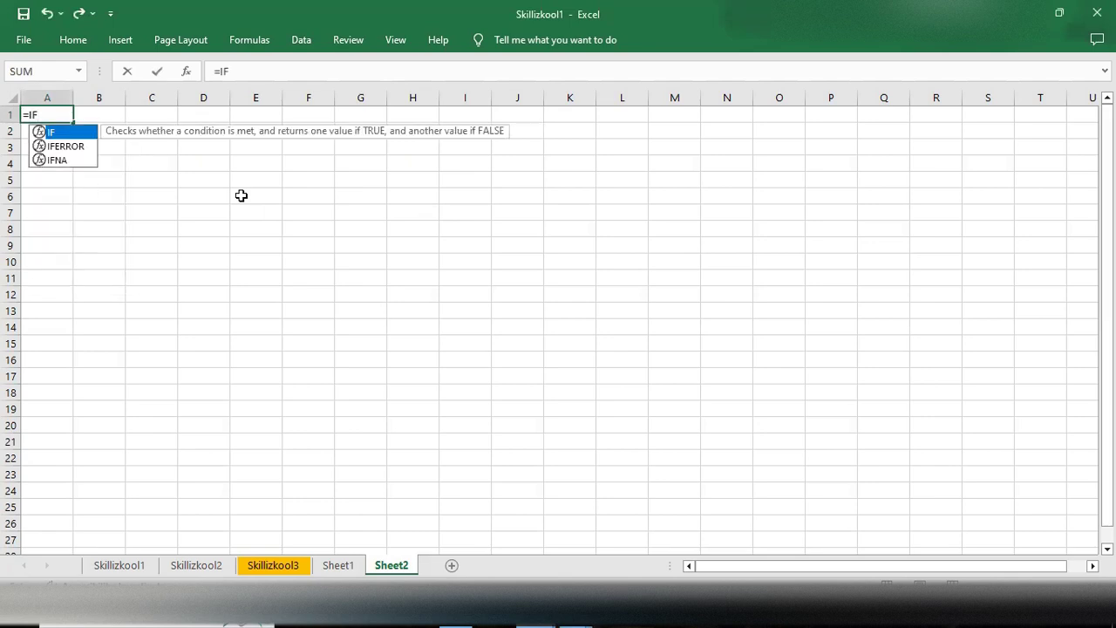
{"action": "type", "text": "("}
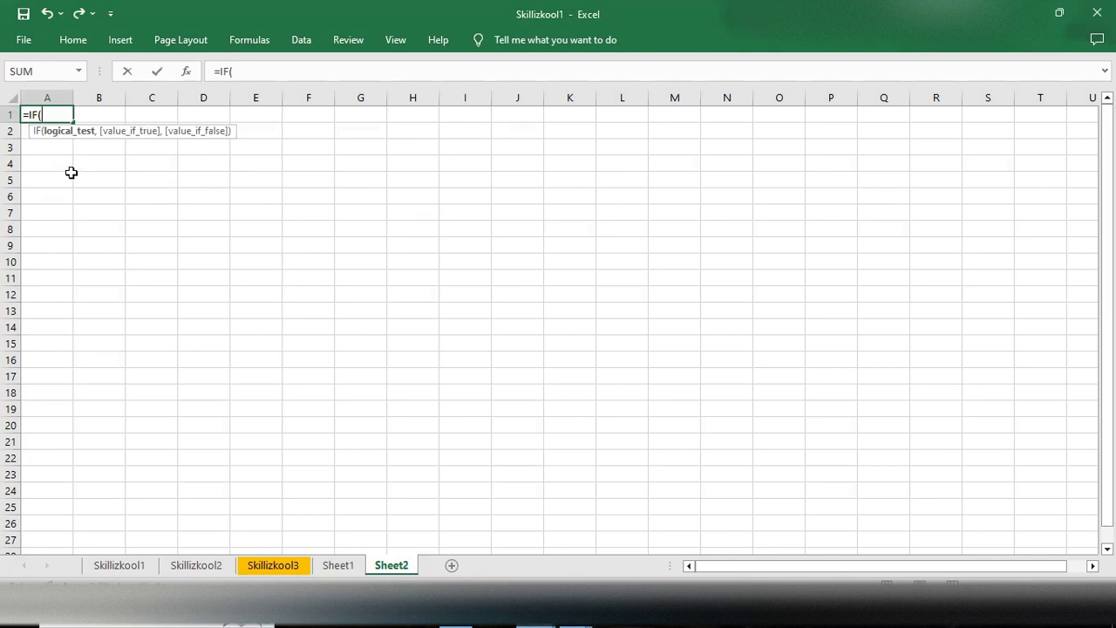
{"action": "left_click", "coordinate": [39, 133]}
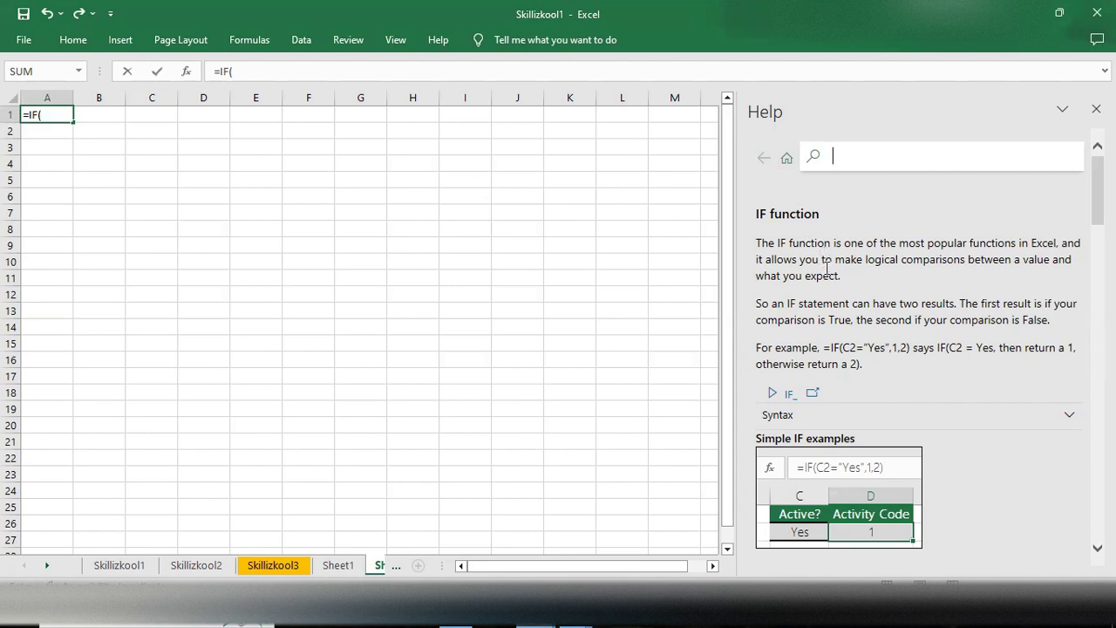
{"action": "scroll", "coordinate": [826, 268], "scroll_direction": "down", "scroll_amount": 1}
{"action": "scroll", "coordinate": [827, 269], "scroll_direction": "up", "scroll_amount": 1}
{"action": "scroll", "coordinate": [827, 270], "scroll_direction": "down", "scroll_amount": 3}
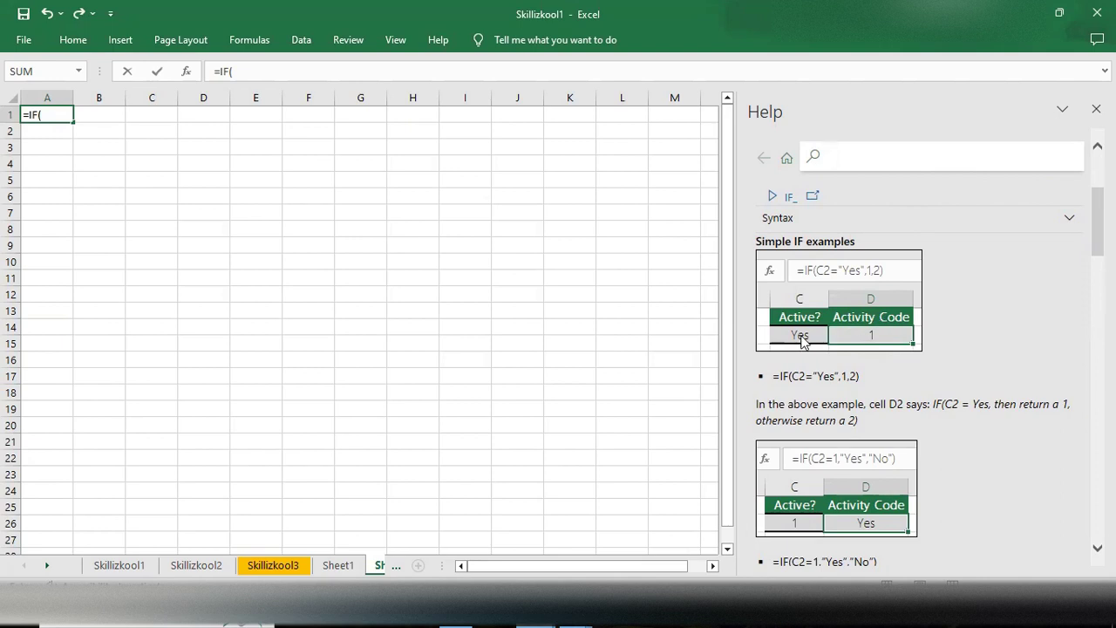
{"action": "scroll", "coordinate": [836, 341], "scroll_direction": "up", "scroll_amount": 1}
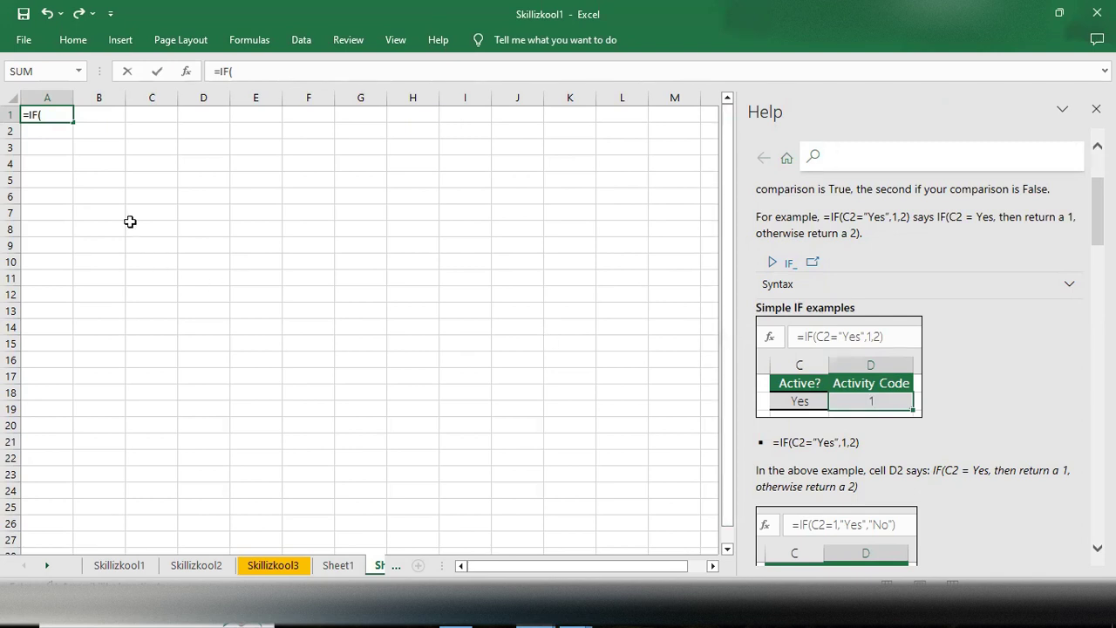
{"action": "left_click", "coordinate": [205, 7]}
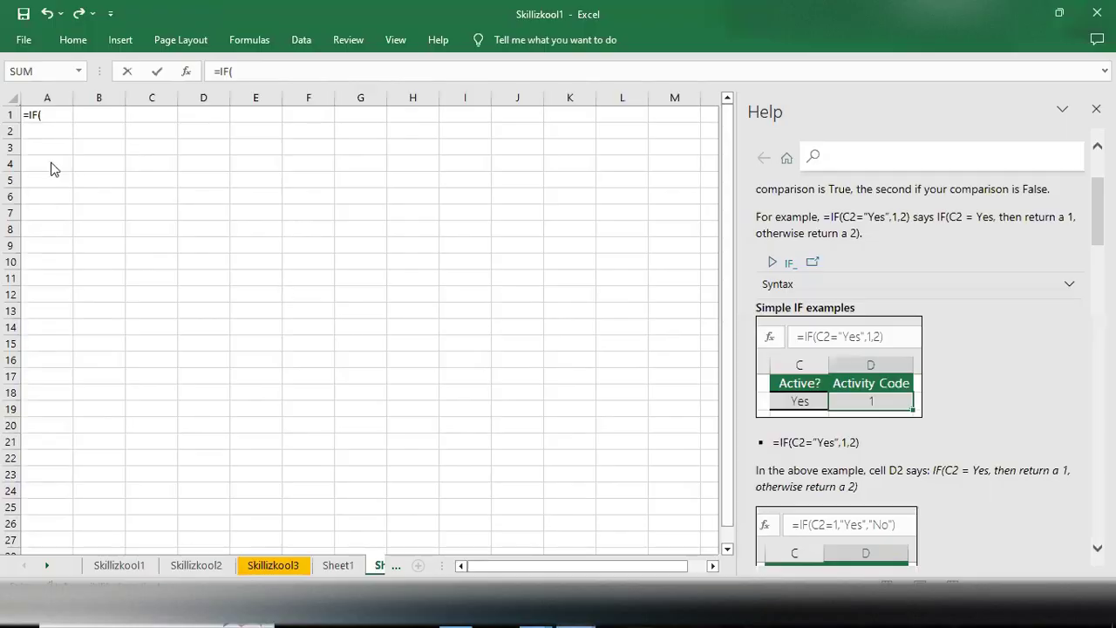
{"action": "left_click", "coordinate": [47, 117]}
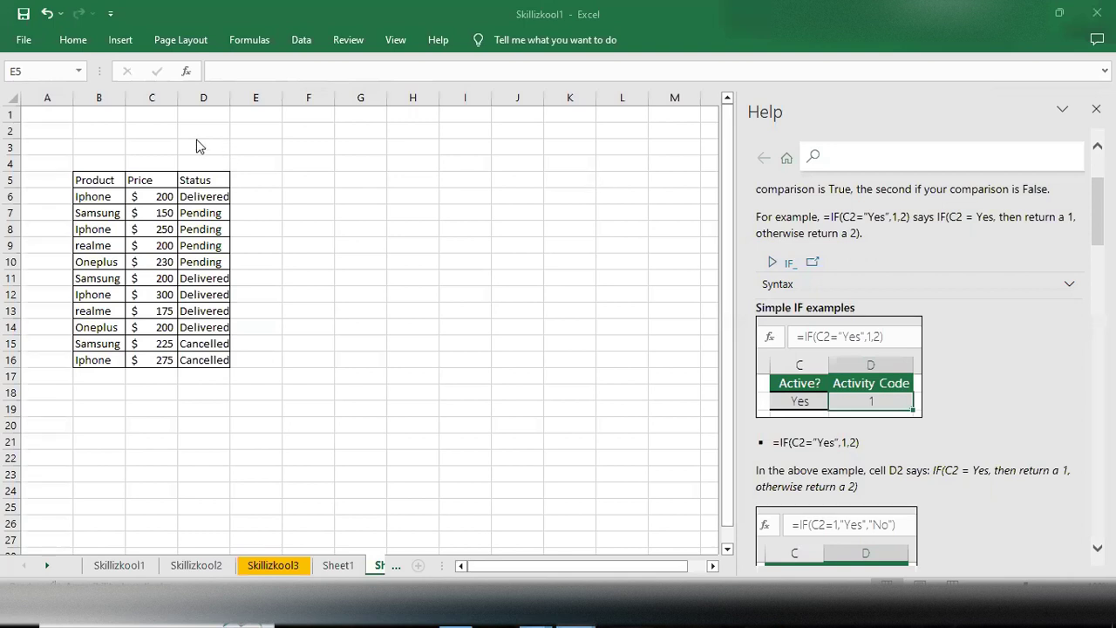
{"action": "left_click", "coordinate": [262, 141]}
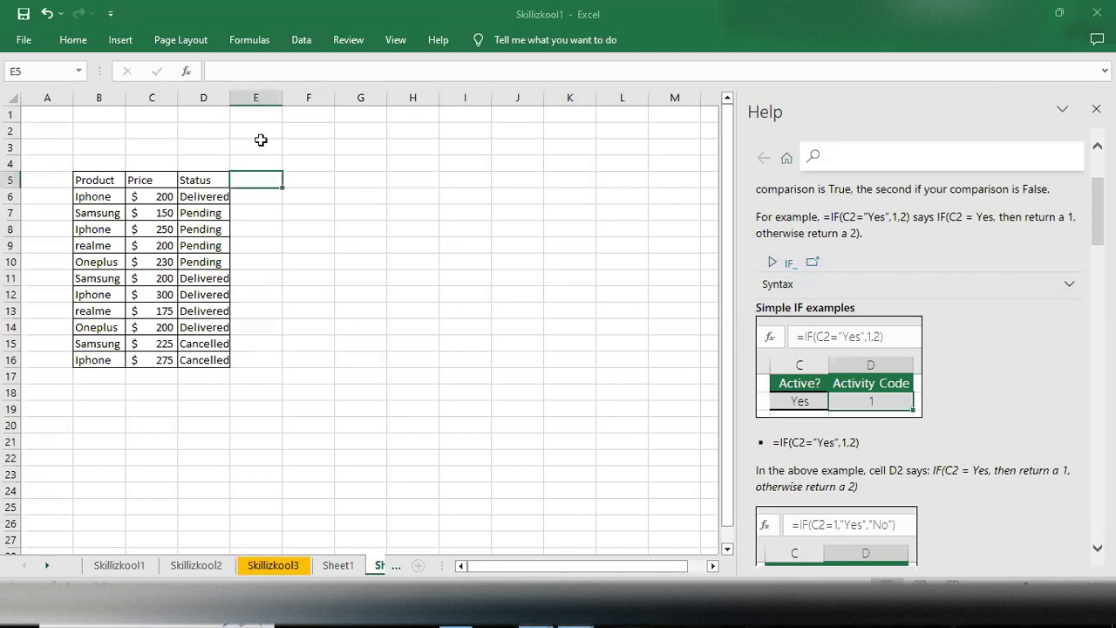
{"action": "left_click", "coordinate": [262, 145]}
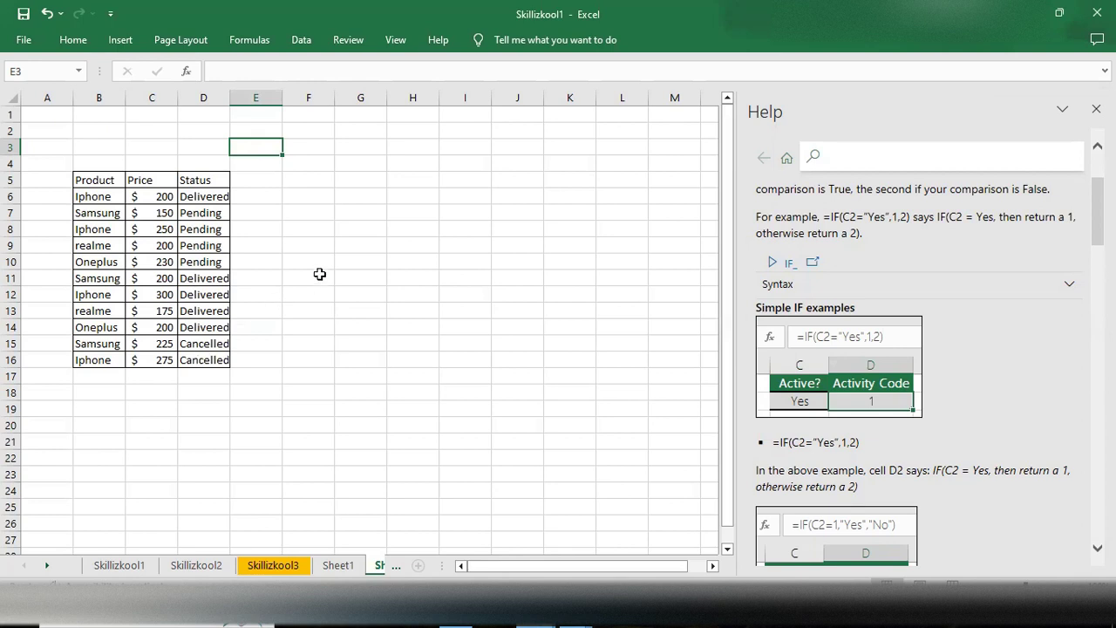
Step: Start an IF formula in cell F3, above the product table
{"action": "left_click", "coordinate": [322, 149]}
{"action": "double_click", "coordinate": [323, 149]}
{"action": "type", "text": "=If"}
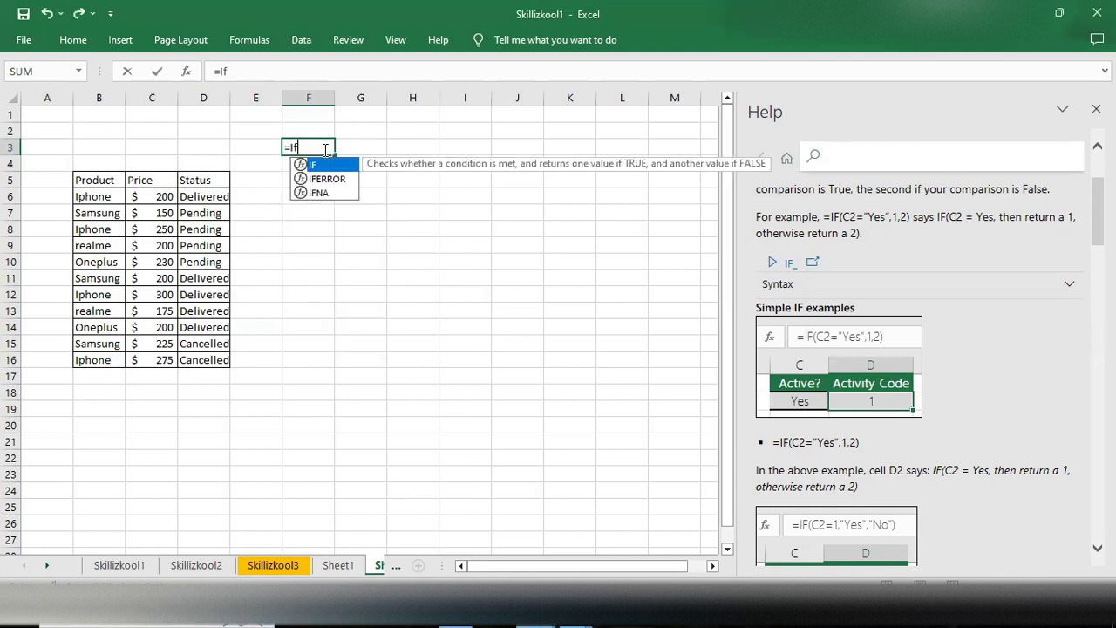
{"action": "key", "text": "Tab"}
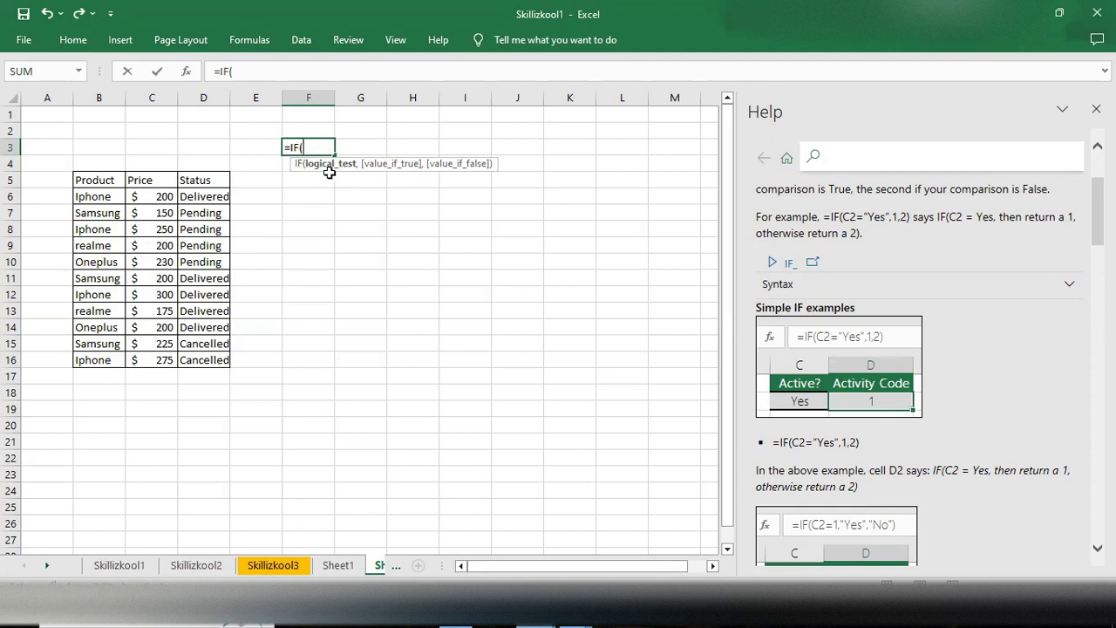
{"action": "left_click", "coordinate": [255, 180]}
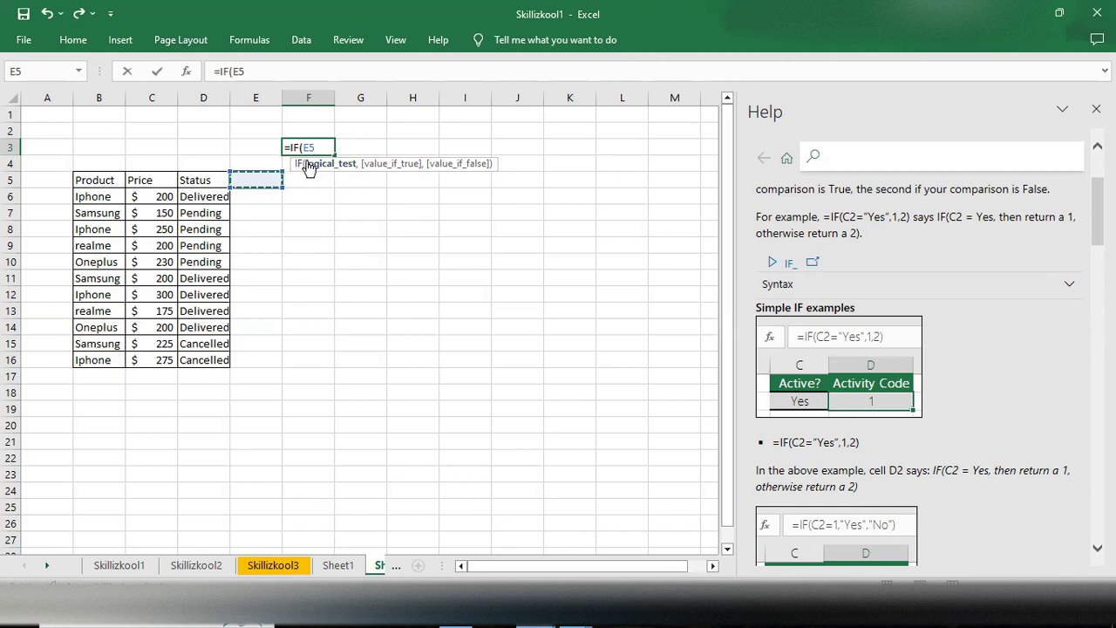
{"action": "key", "text": "BackSpace"}
{"action": "key", "text": "BackSpace"}
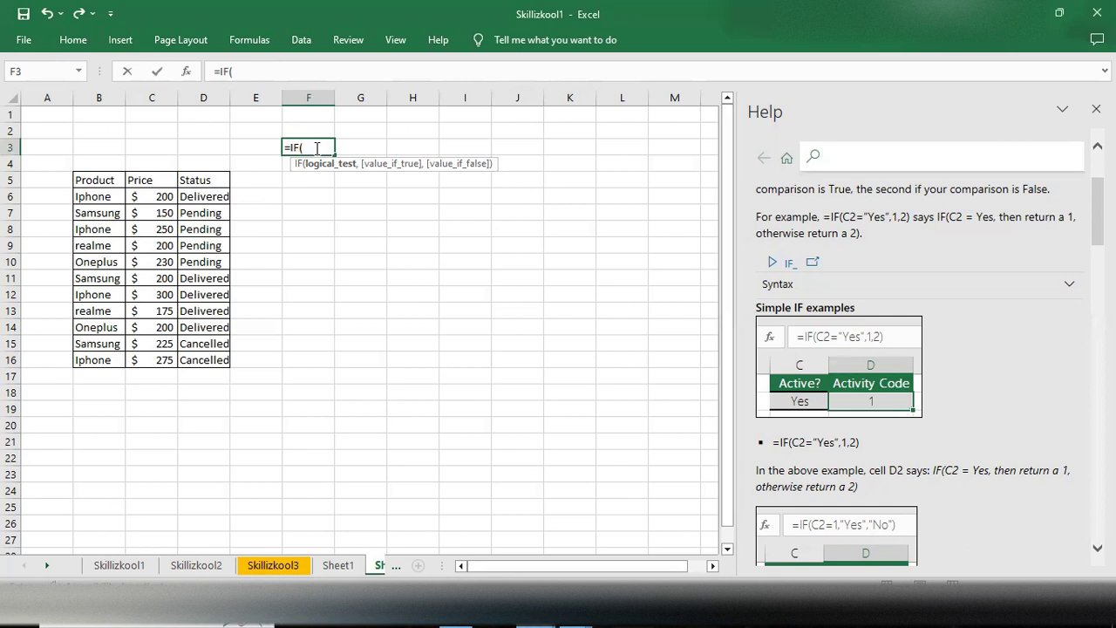
Step: Set the IF formula's logical test to D6="Delivered", with a capital D and closing quotation mark
{"action": "left_click", "coordinate": [208, 198]}
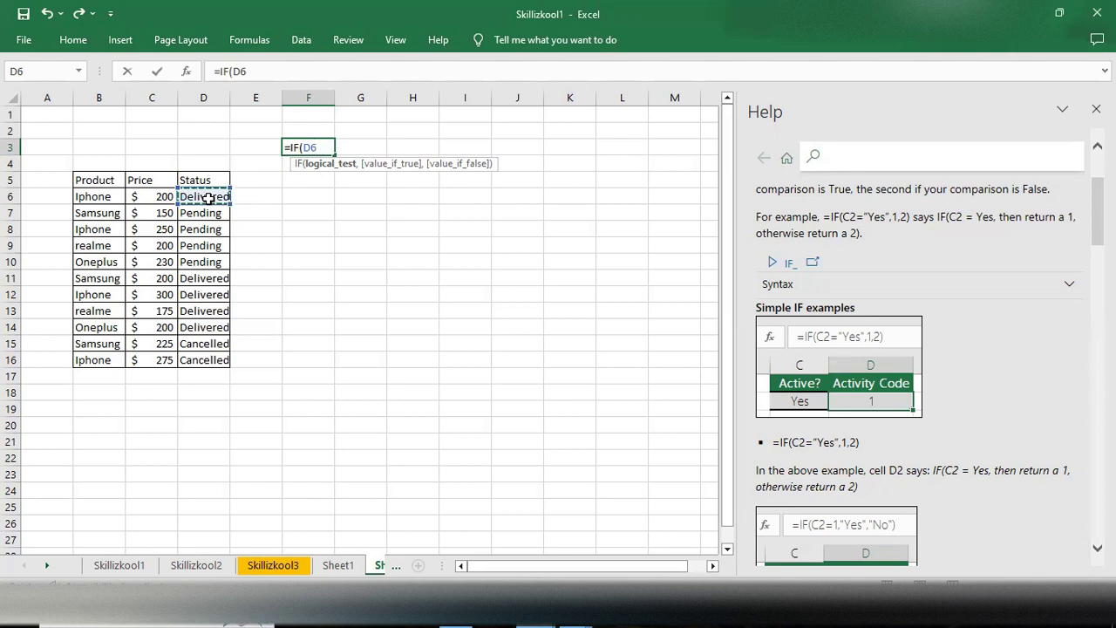
{"action": "type", "text": "=\"deliverd"}
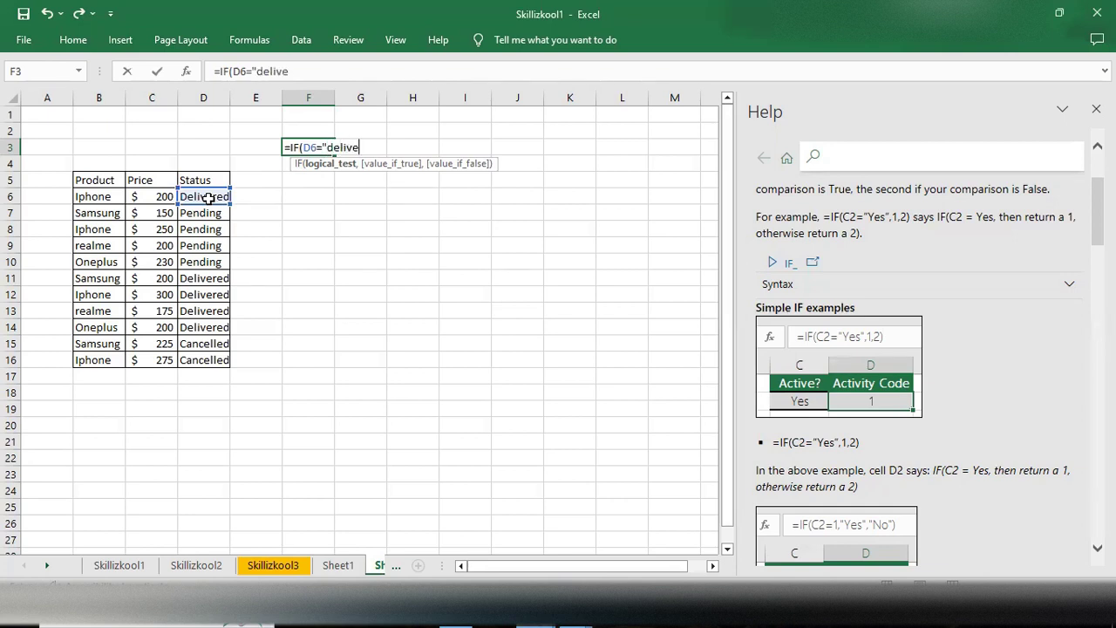
{"action": "key", "text": "BackSpace"}
{"action": "key", "text": "BackSpace"}
{"action": "key", "text": "BackSpace"}
{"action": "key", "text": "BackSpace"}
{"action": "key", "text": "BackSpace"}
{"action": "key", "text": "BackSpace"}
{"action": "key", "text": "BackSpace"}
{"action": "key", "text": "BackSpace"}
{"action": "type", "text": "deli"}
{"action": "key", "text": "BackSpace"}
{"action": "key", "text": "BackSpace"}
{"action": "key", "text": "BackSpace"}
{"action": "key", "text": "BackSpace"}
{"action": "type", "text": "Delivered\""}
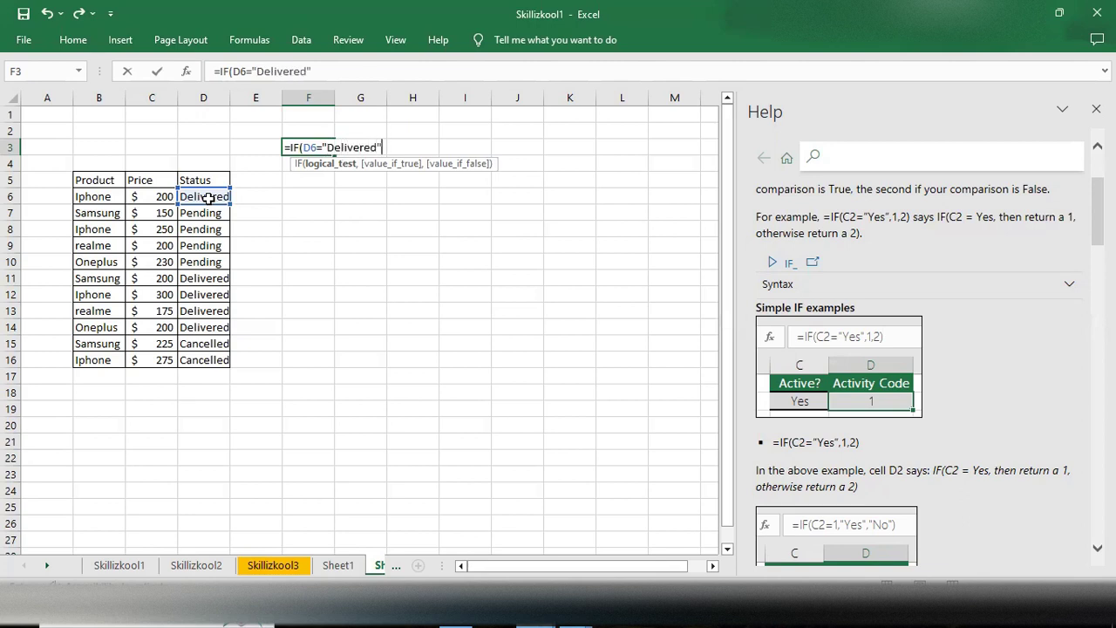
Step: Complete the F3 formula with 1 as the value if true and 0 as the value if false
{"action": "type", "text": "."}
{"action": "key", "text": "BackSpace"}
{"action": "type", "text": ",1,"}
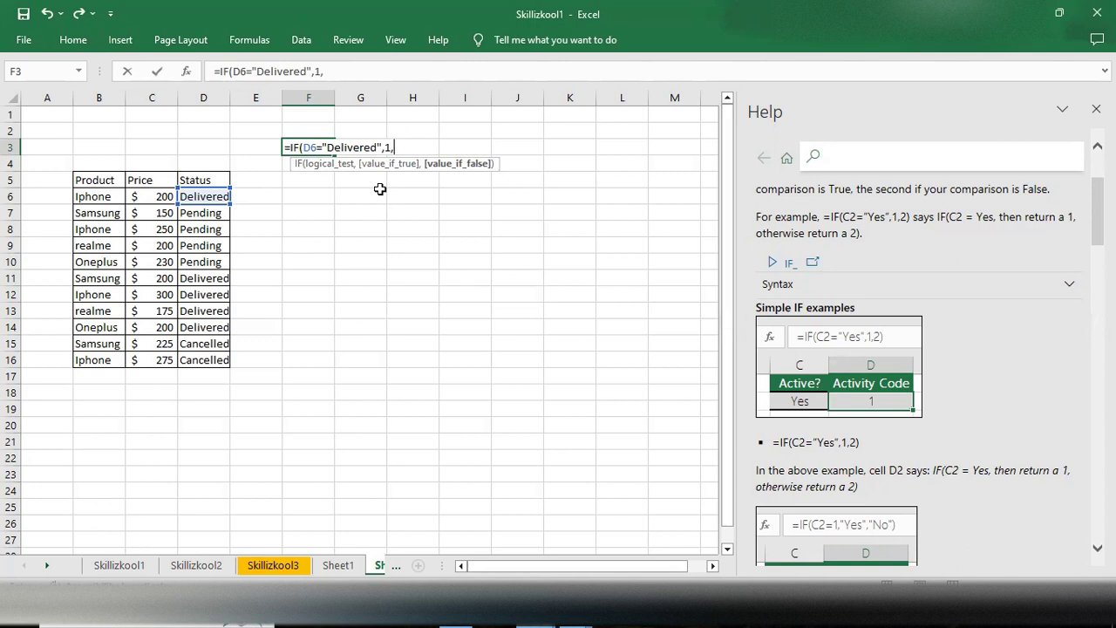
{"action": "type", "text": "o"}
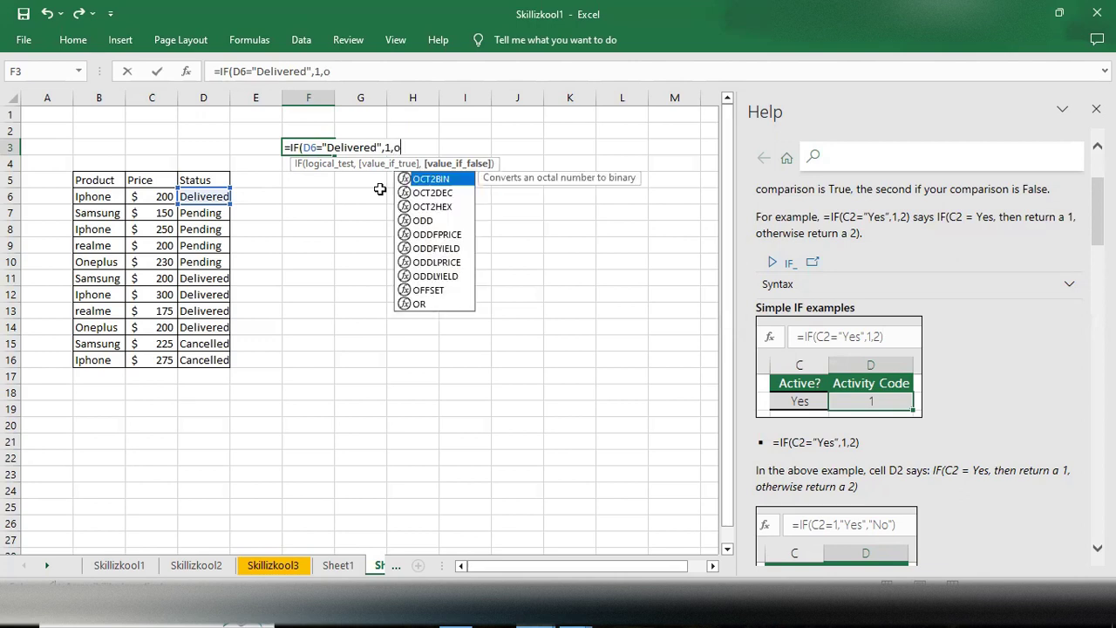
{"action": "key", "text": "BackSpace"}
{"action": "type", "text": "0"}
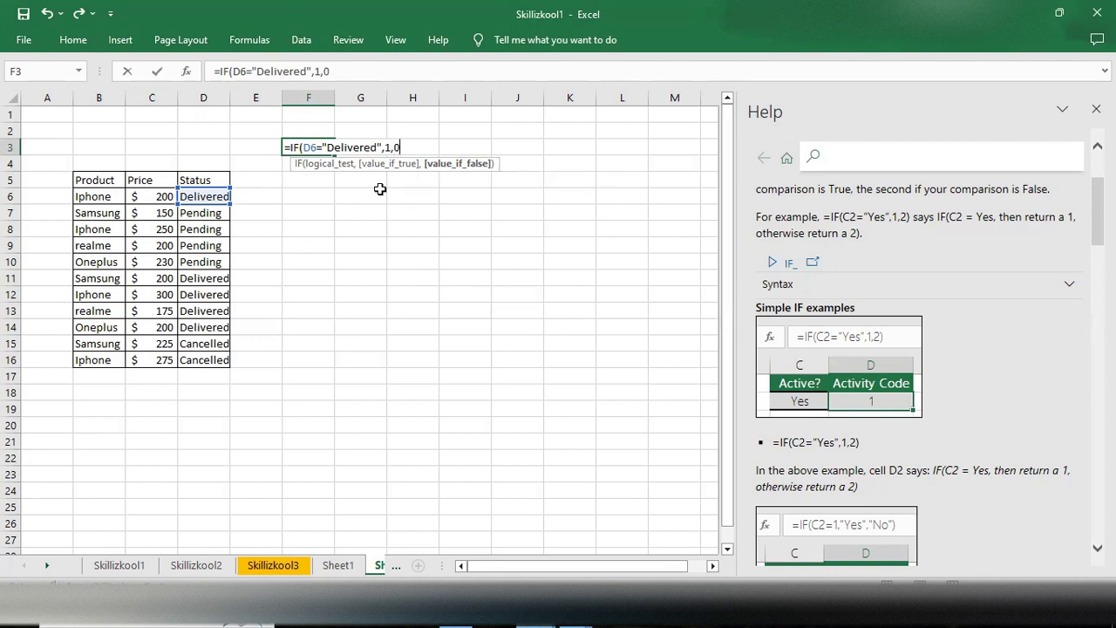
{"action": "type", "text": ")"}
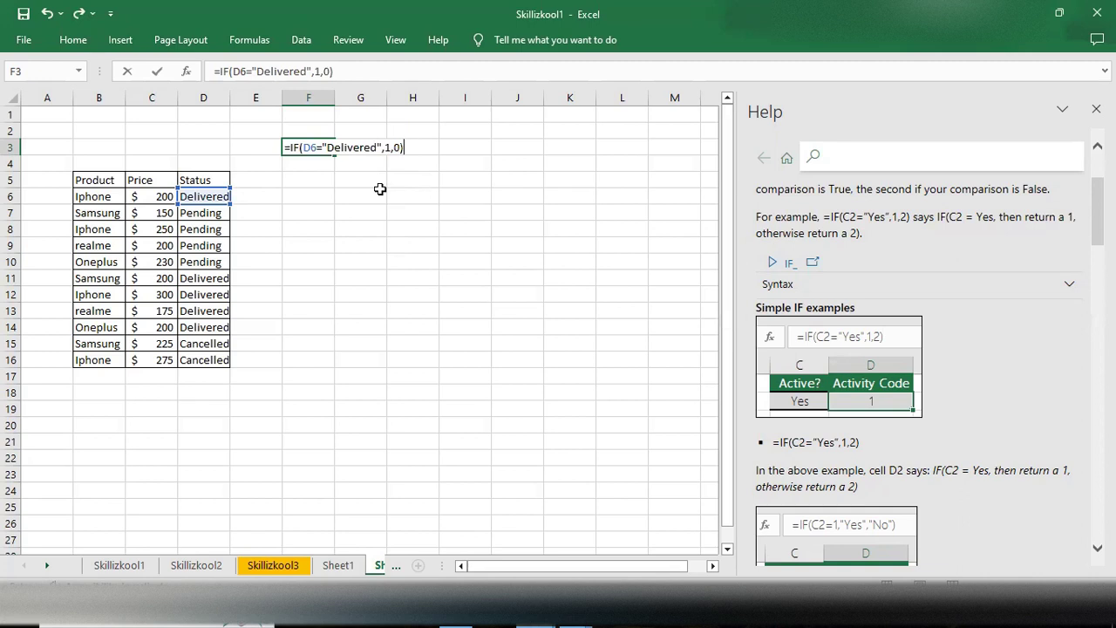
{"action": "key", "text": "Return"}
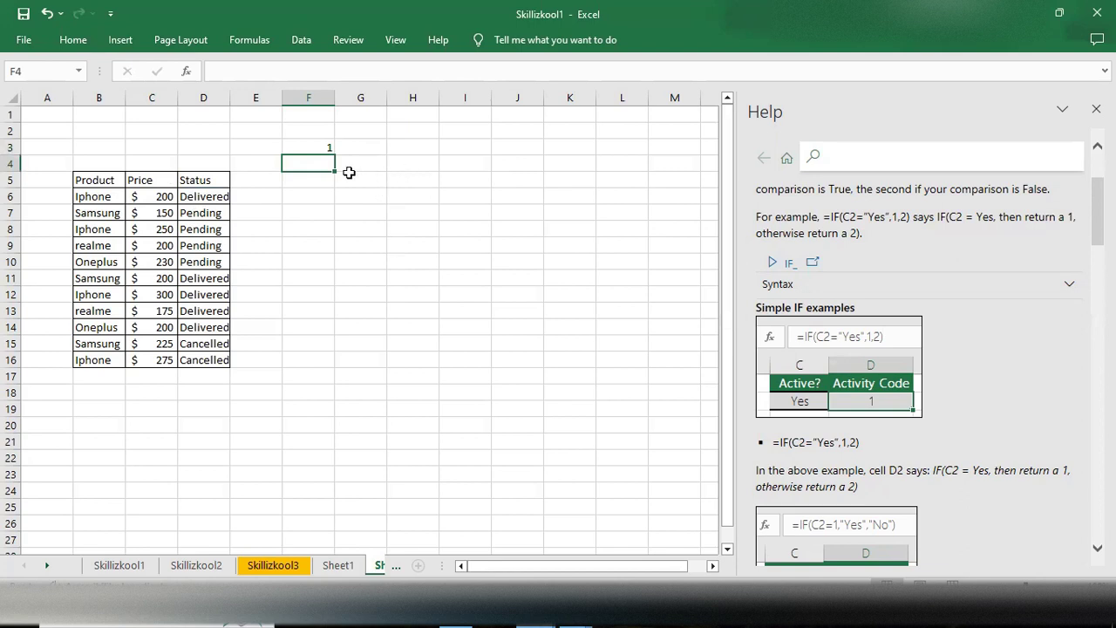
Step: Fill the F3 formula down through F13 and select the Status entries D6:D16 for comparison
{"action": "left_click", "coordinate": [320, 148]}
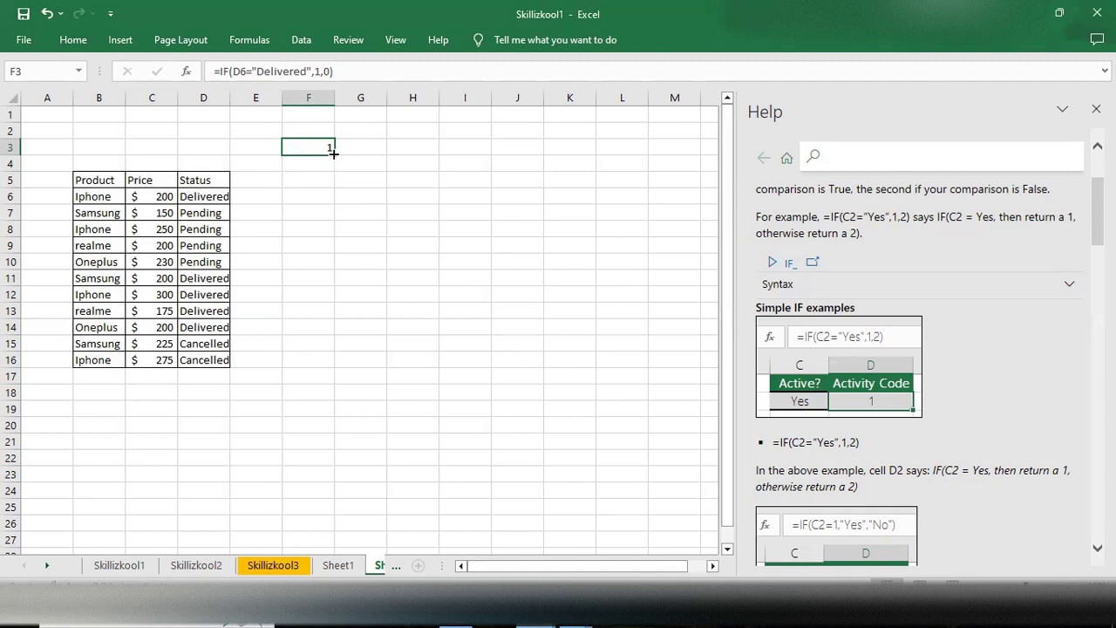
{"action": "left_click_drag", "start_coordinate": [333, 154], "coordinate": [331, 302]}
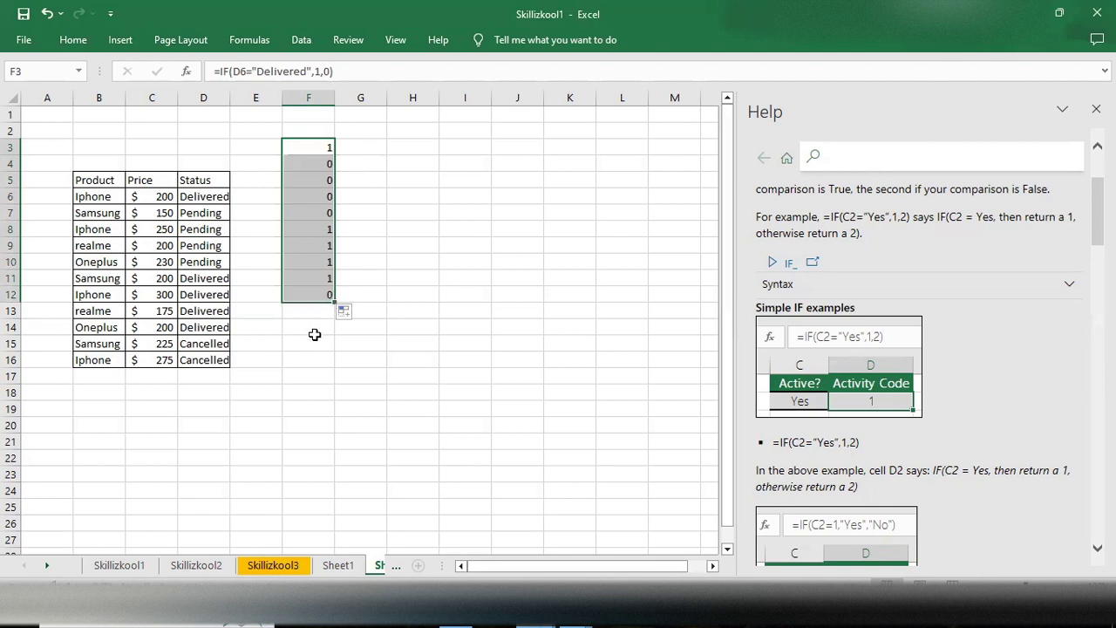
{"action": "left_click_drag", "start_coordinate": [336, 302], "coordinate": [332, 320]}
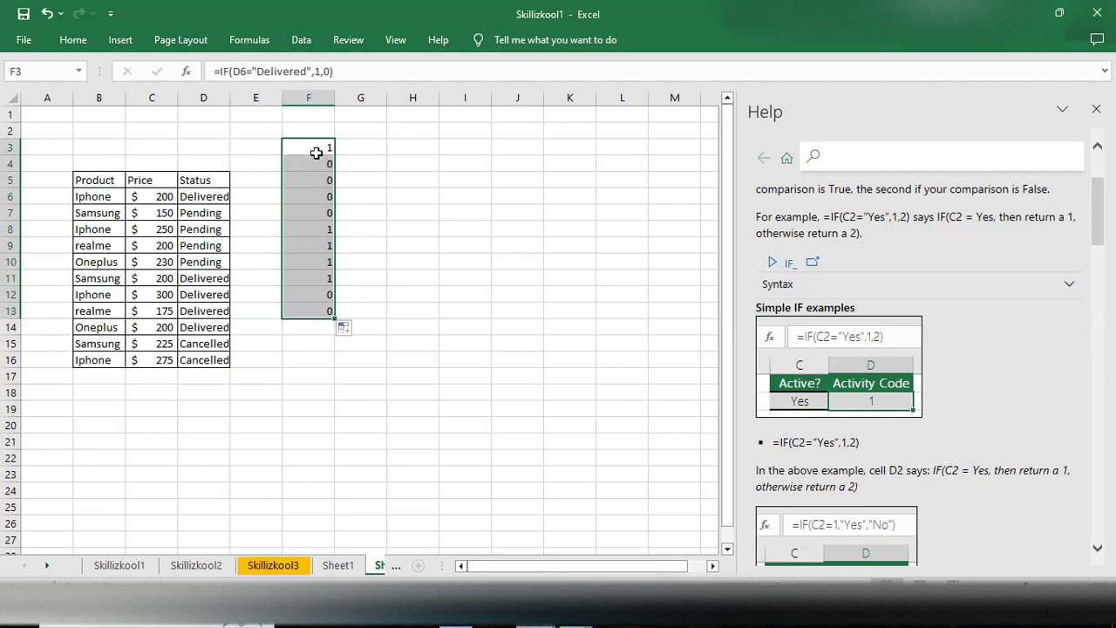
{"action": "left_click", "coordinate": [217, 198]}
{"action": "left_click_drag", "start_coordinate": [196, 275], "coordinate": [214, 352]}
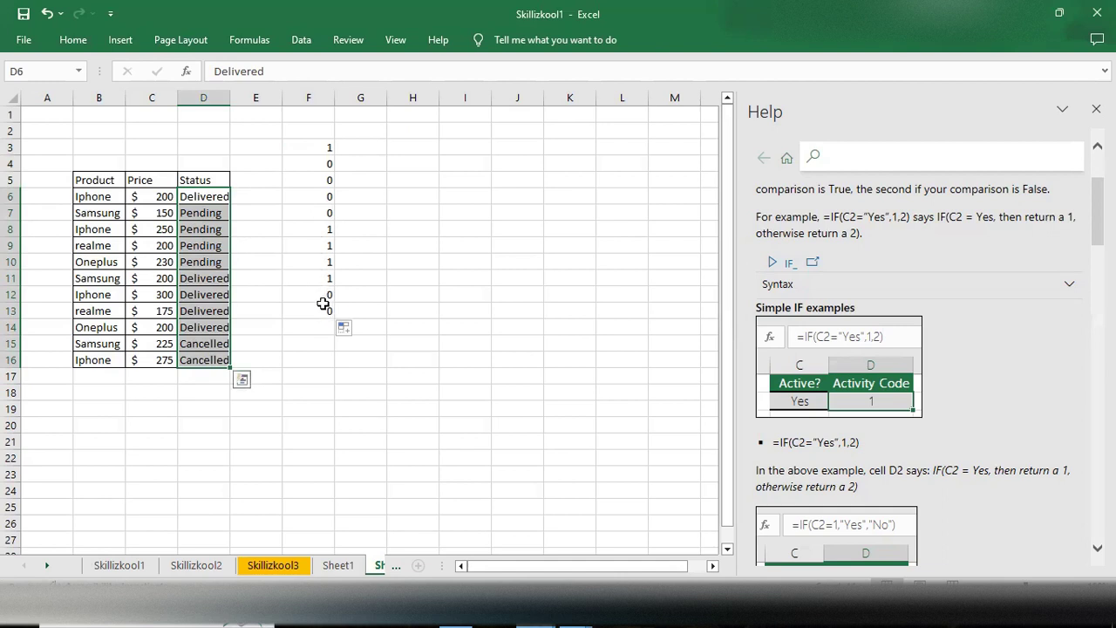
Step: Copy the full text of the IF formula in cell F13
{"action": "left_click", "coordinate": [324, 305]}
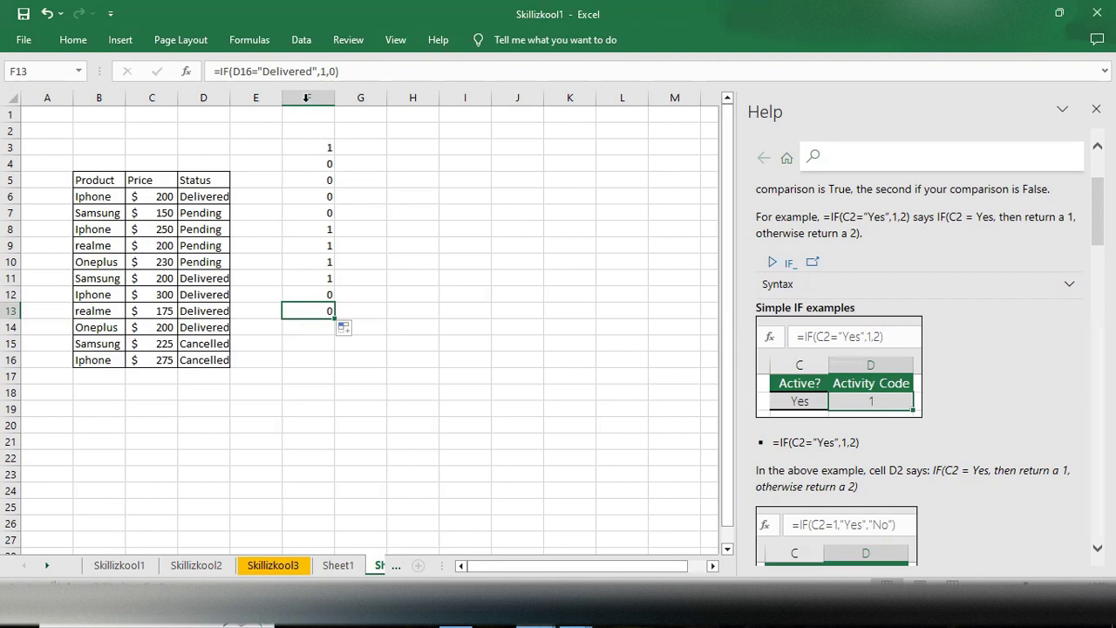
{"action": "left_click_drag", "start_coordinate": [367, 71], "coordinate": [216, 77]}
{"action": "key", "text": "ctrl+z"}
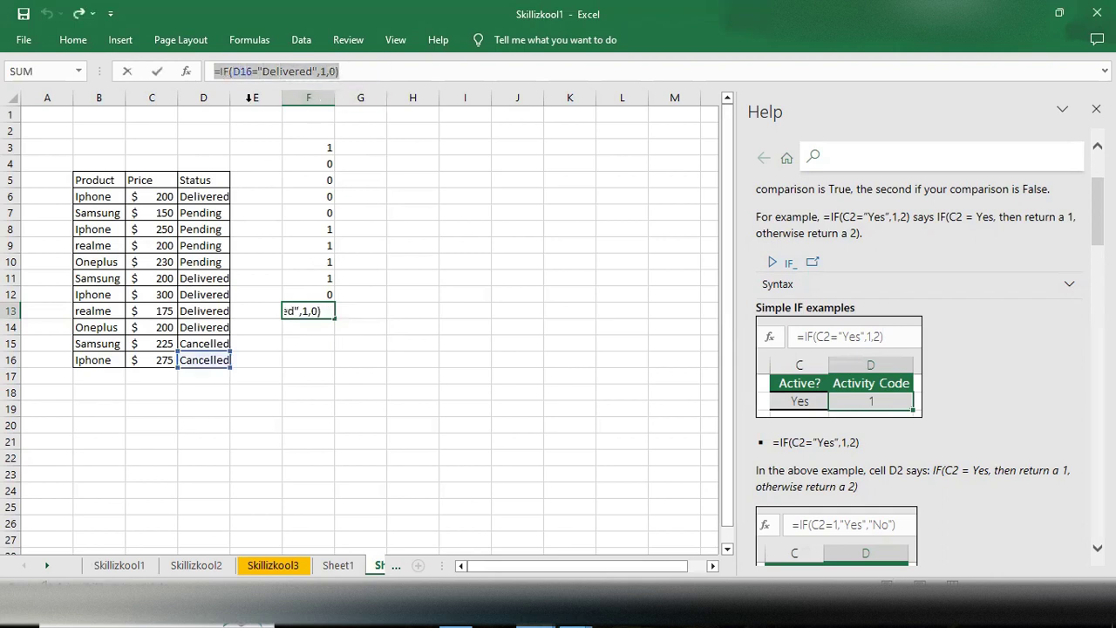
Step: Clear the formula from cell F13, leaving no entry in it
{"action": "type", "text": "="}
{"action": "left_click", "coordinate": [254, 196]}
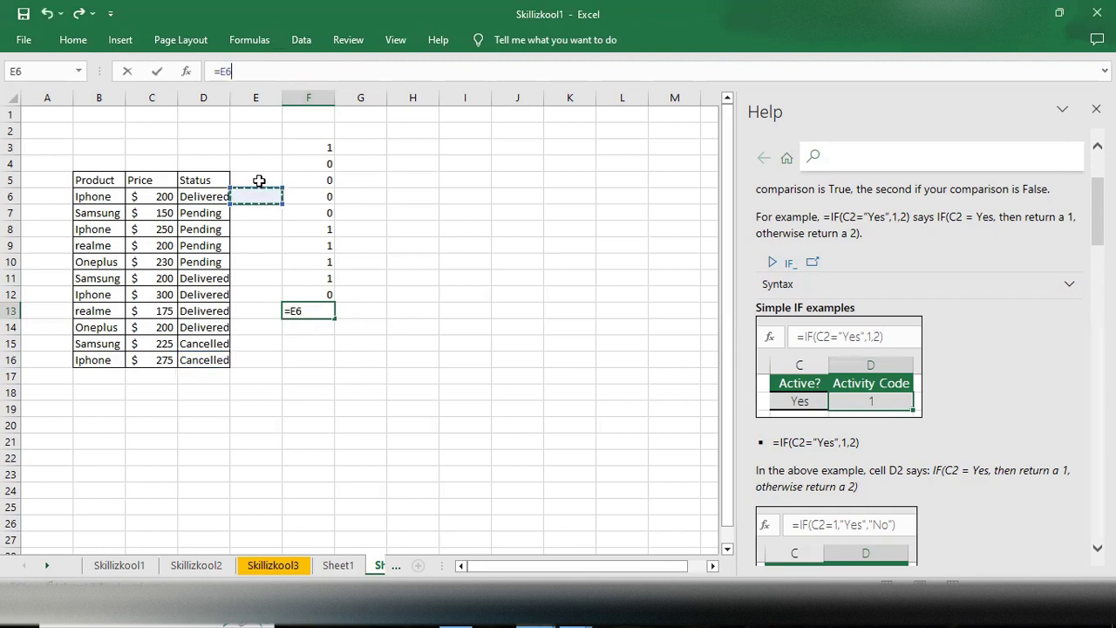
{"action": "key", "text": "BackSpace"}
{"action": "key", "text": "BackSpace"}
{"action": "key", "text": "BackSpace"}
Step: Paste the copied formula into cell E6 with a single equals sign, as =IF(D16="Delivered",1,0)
{"action": "left_click", "coordinate": [247, 197]}
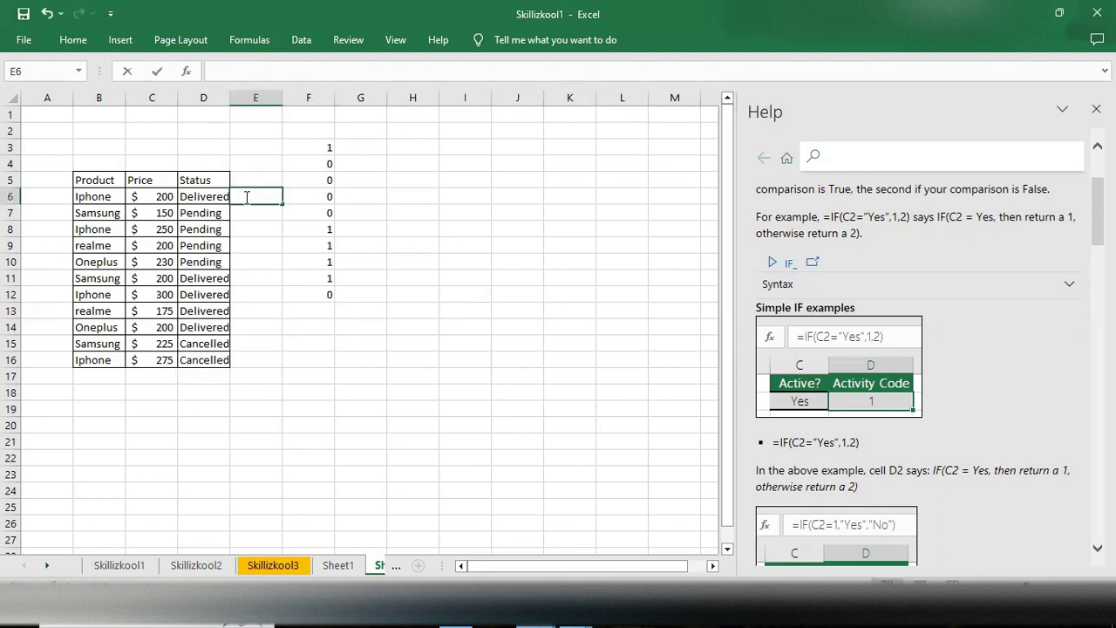
{"action": "type", "text": "="}
{"action": "key", "text": "ctrl+v"}
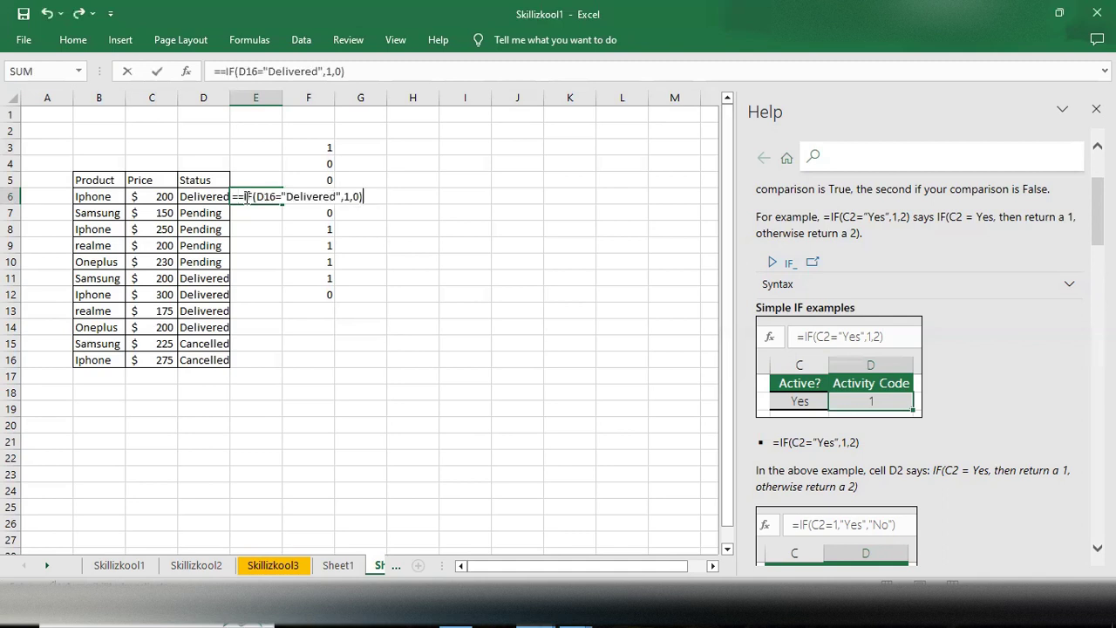
{"action": "left_click", "coordinate": [238, 197]}
{"action": "key", "text": "BackSpace"}
{"action": "key", "text": "BackSpace"}
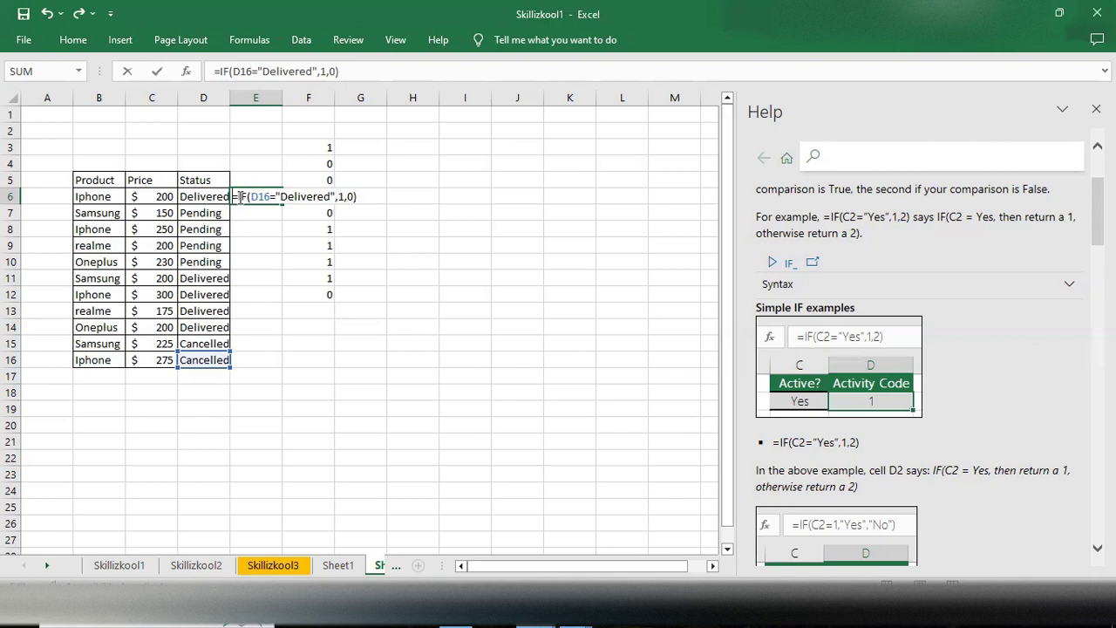
{"action": "key", "text": "Return"}
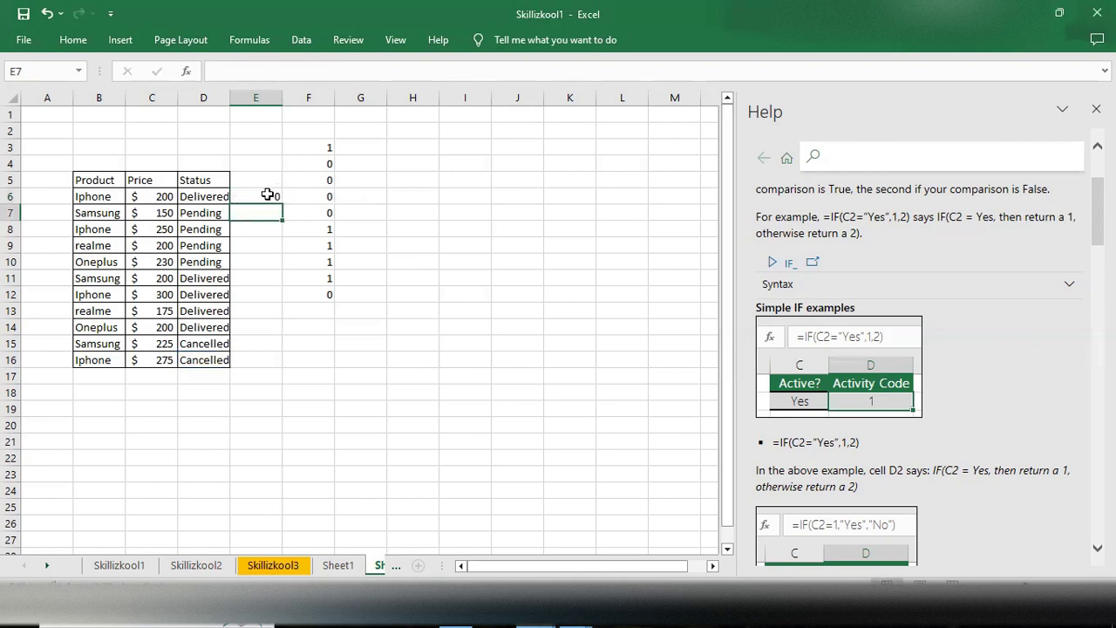
Step: Change the cell reference in the E6 formula from D16 to D6, so it reads =IF(D6="Delivered",1,0)
{"action": "left_click", "coordinate": [268, 193]}
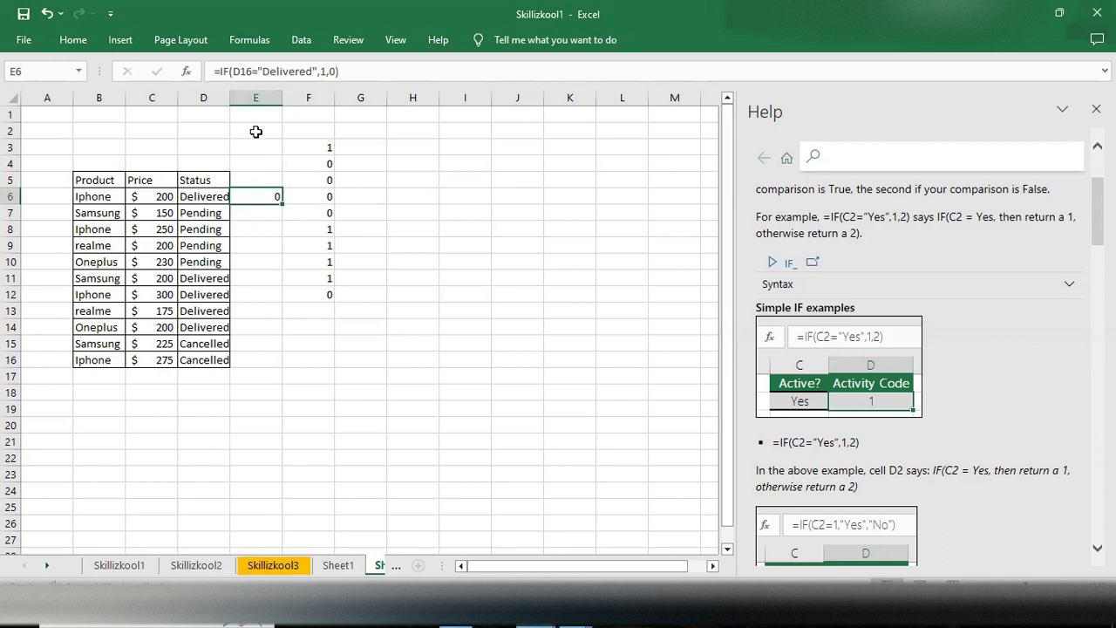
{"action": "left_click", "coordinate": [248, 71]}
{"action": "left_click", "coordinate": [263, 72]}
{"action": "key", "text": "BackSpace"}
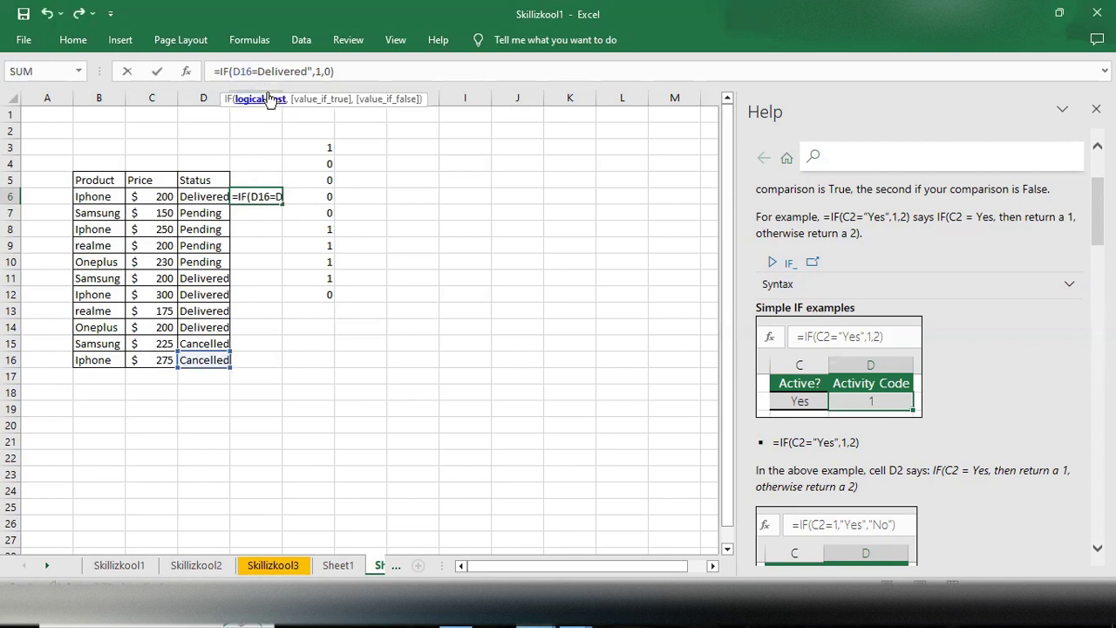
{"action": "type", "text": "\""}
{"action": "key", "text": "Left"}
{"action": "key", "text": "Left"}
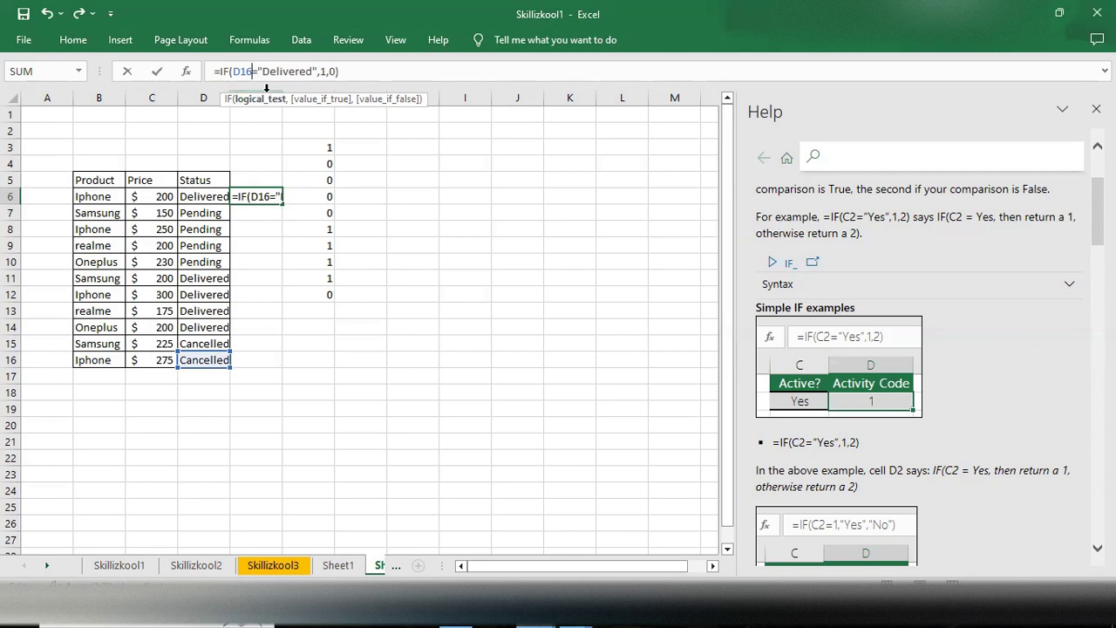
{"action": "key", "text": "BackSpace"}
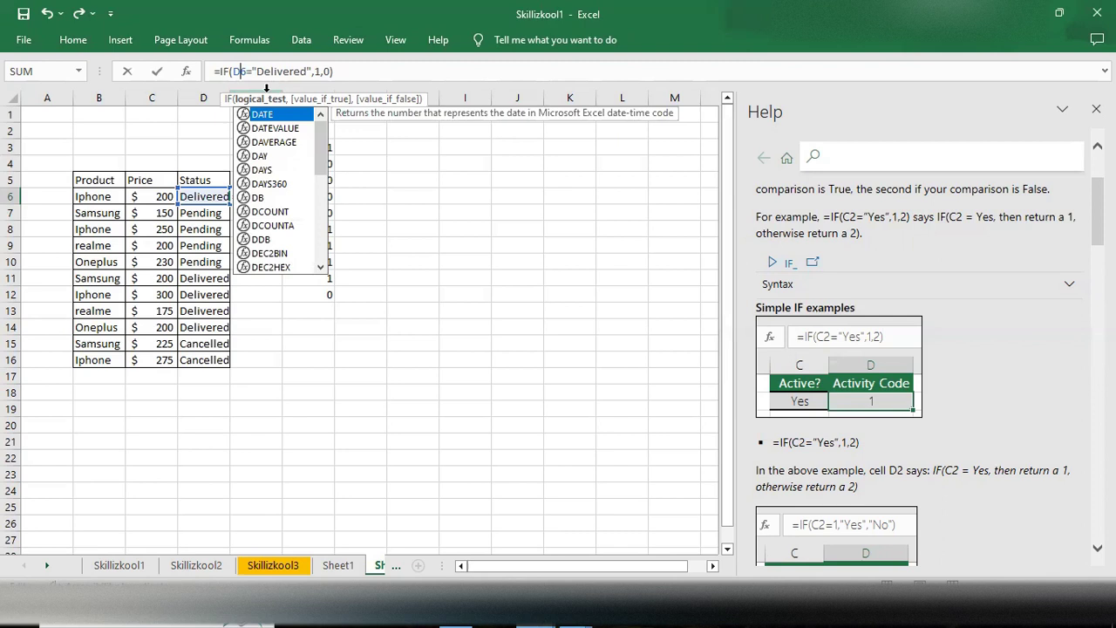
{"action": "left_click", "coordinate": [437, 197]}
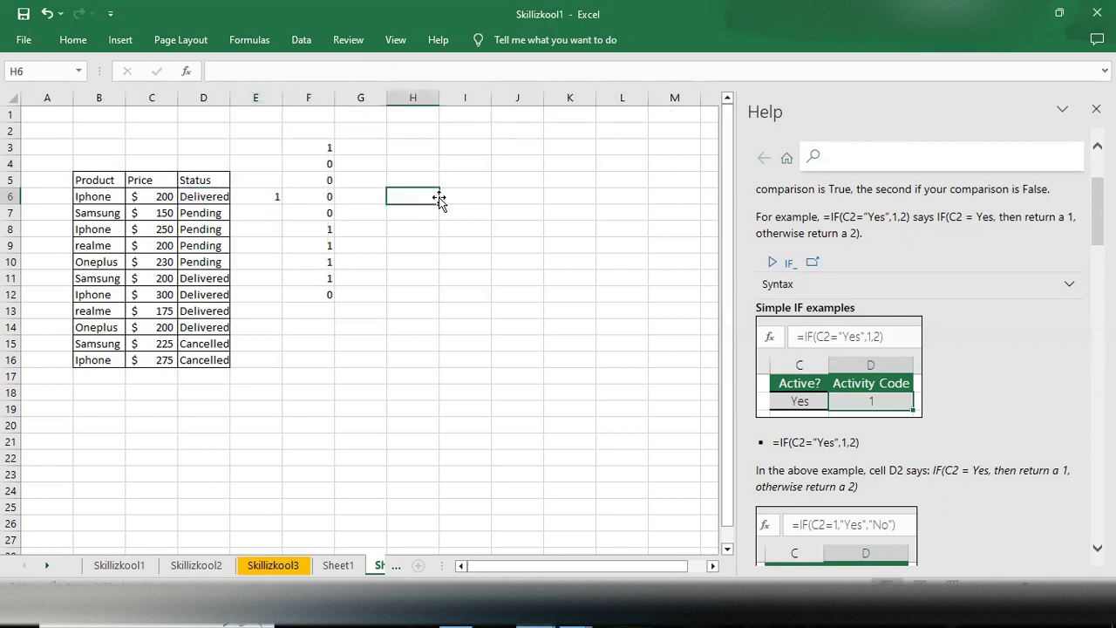
Step: Fill the E6 formula down through E16, alongside every product's status
{"action": "left_click", "coordinate": [250, 199]}
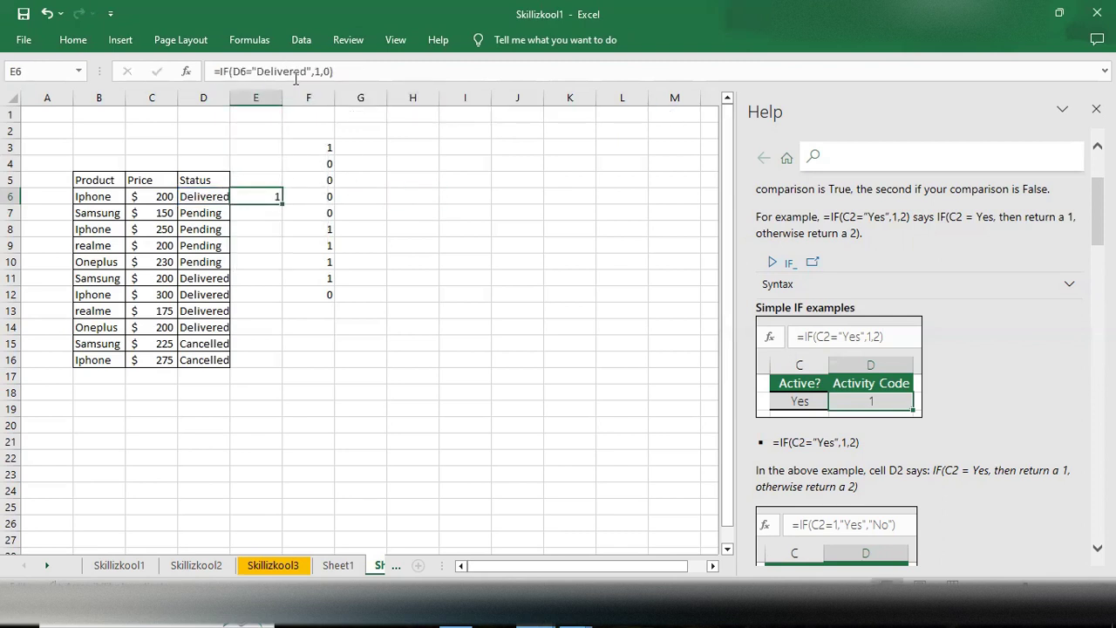
{"action": "double_click", "coordinate": [281, 204]}
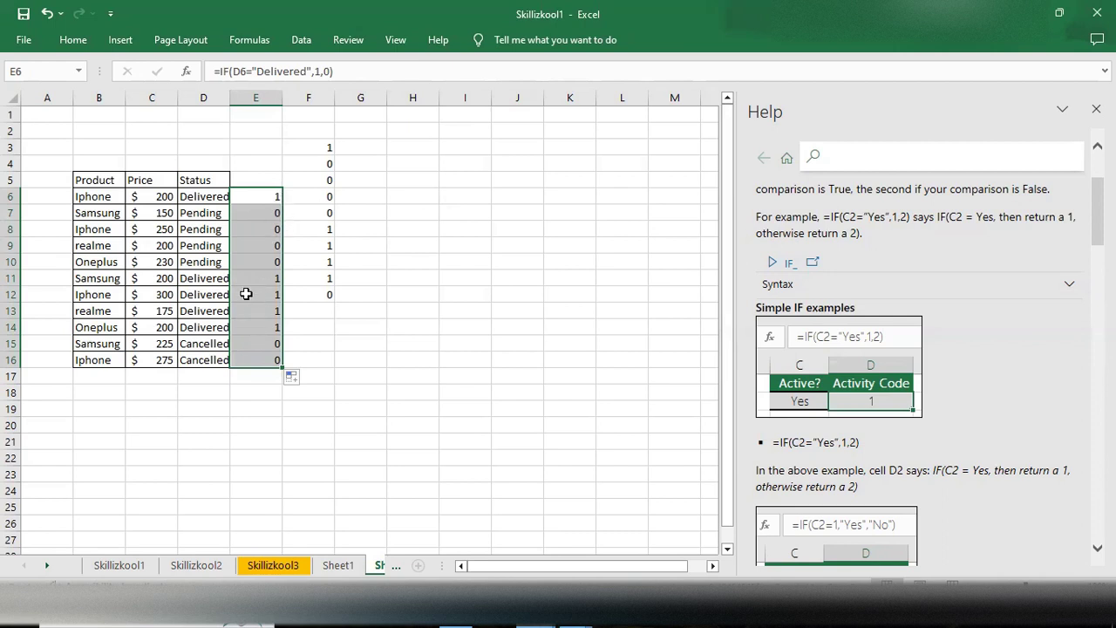
{"action": "left_click", "coordinate": [342, 357]}
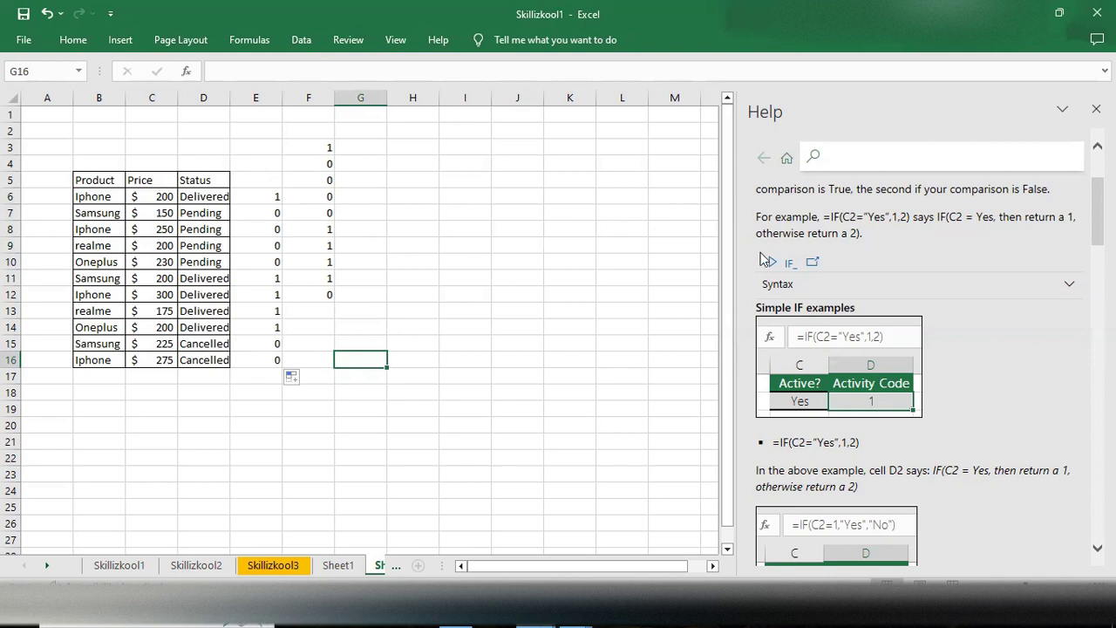
Step: Review the IF function help article, including its examples and common problems, and check it against the formula in E6
{"action": "scroll", "coordinate": [863, 249], "scroll_direction": "up", "scroll_amount": 3}
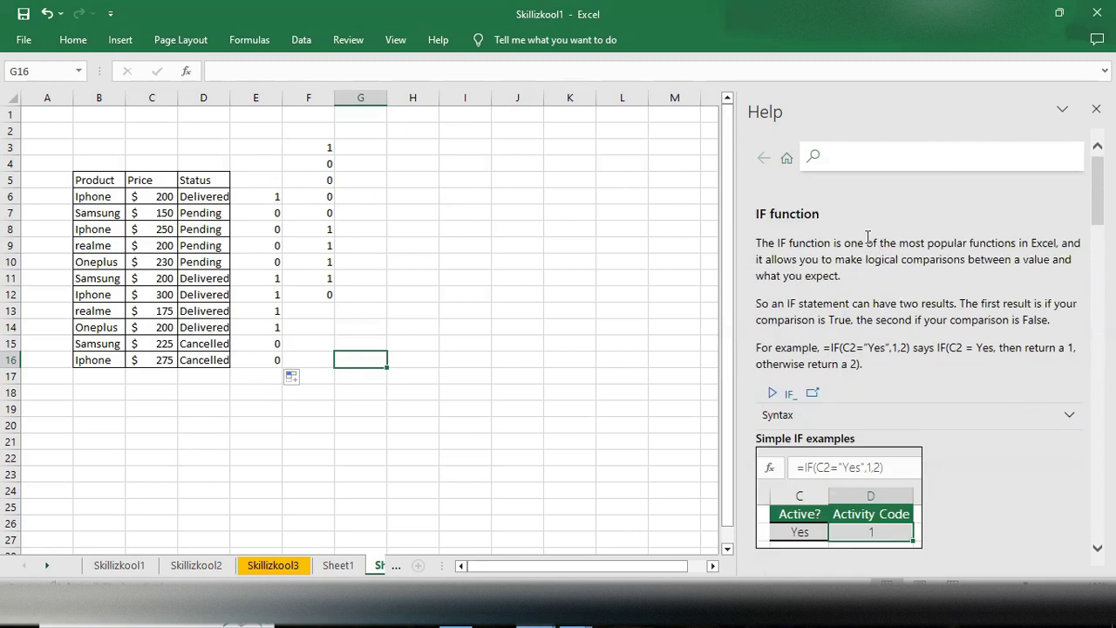
{"action": "scroll", "coordinate": [867, 237], "scroll_direction": "down", "scroll_amount": 3}
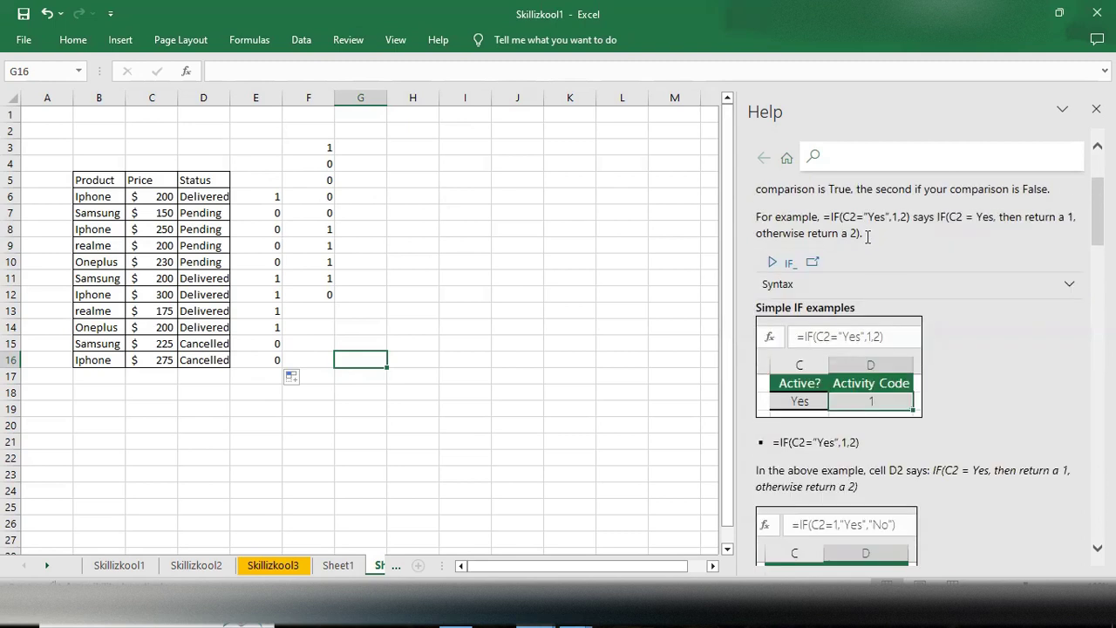
{"action": "scroll", "coordinate": [867, 237], "scroll_direction": "down", "scroll_amount": 7}
{"action": "scroll", "coordinate": [867, 237], "scroll_direction": "down", "scroll_amount": 6}
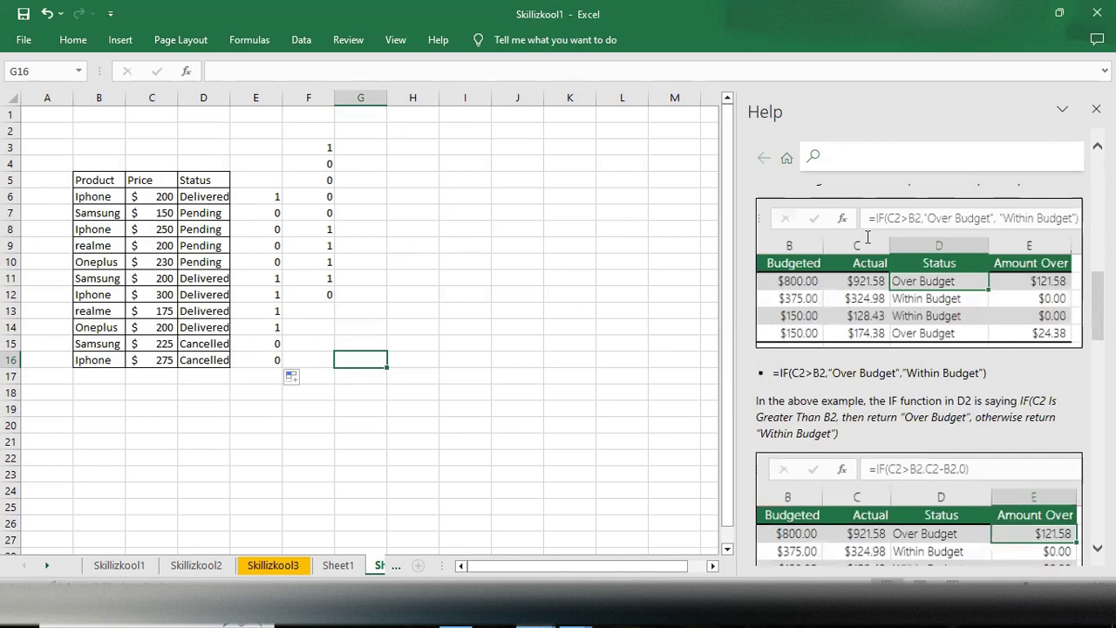
{"action": "scroll", "coordinate": [868, 237], "scroll_direction": "down", "scroll_amount": 10}
{"action": "scroll", "coordinate": [868, 237], "scroll_direction": "down", "scroll_amount": 2}
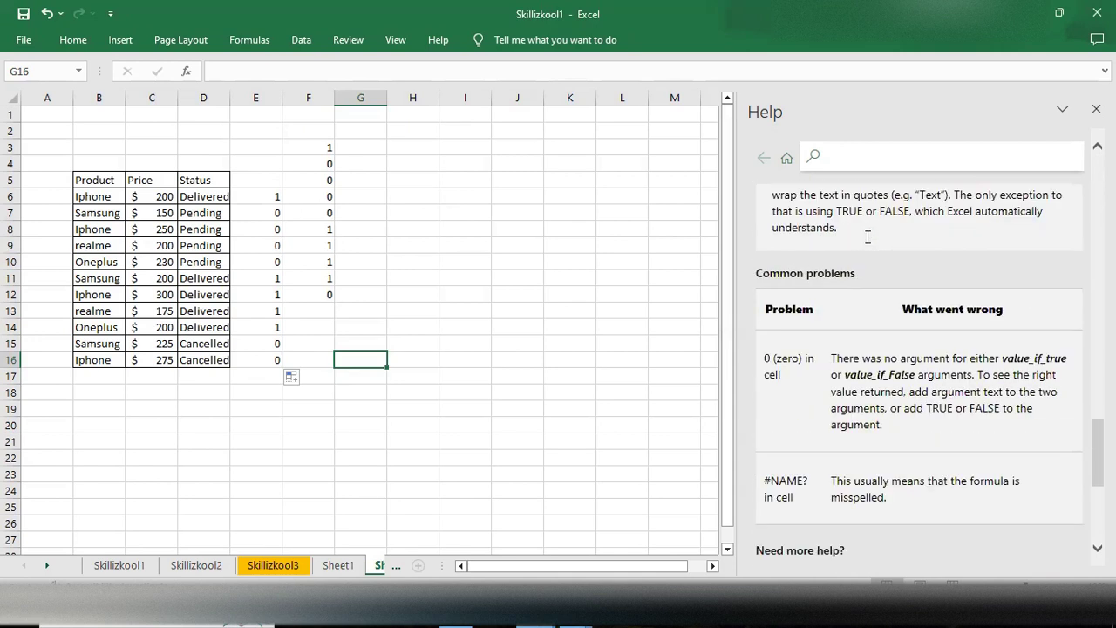
{"action": "scroll", "coordinate": [867, 238], "scroll_direction": "up", "scroll_amount": 20}
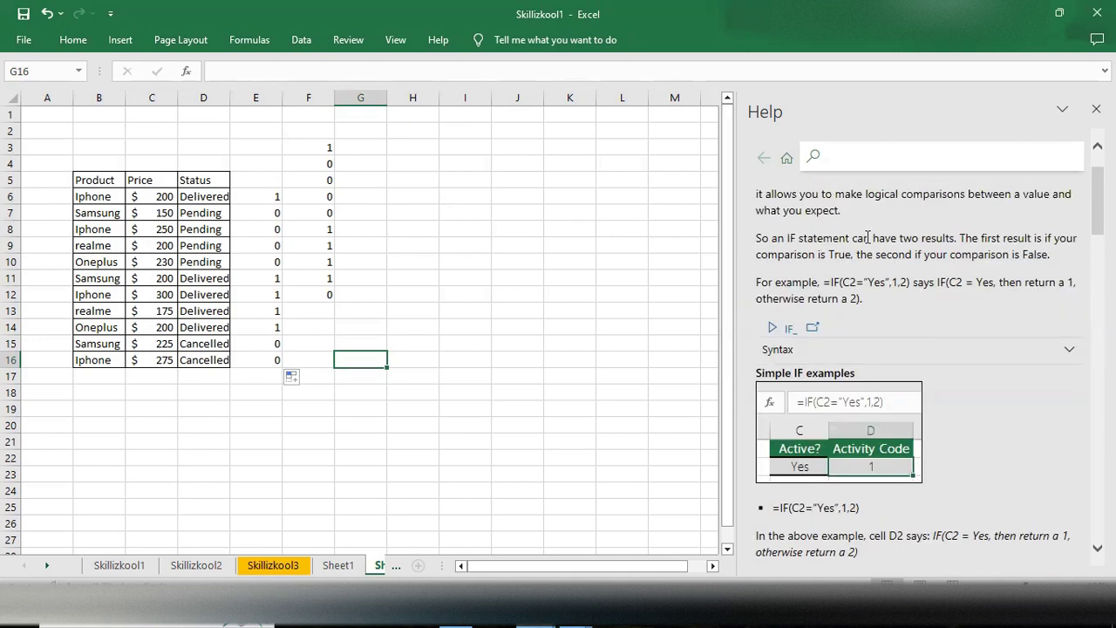
{"action": "scroll", "coordinate": [867, 237], "scroll_direction": "up", "scroll_amount": 2}
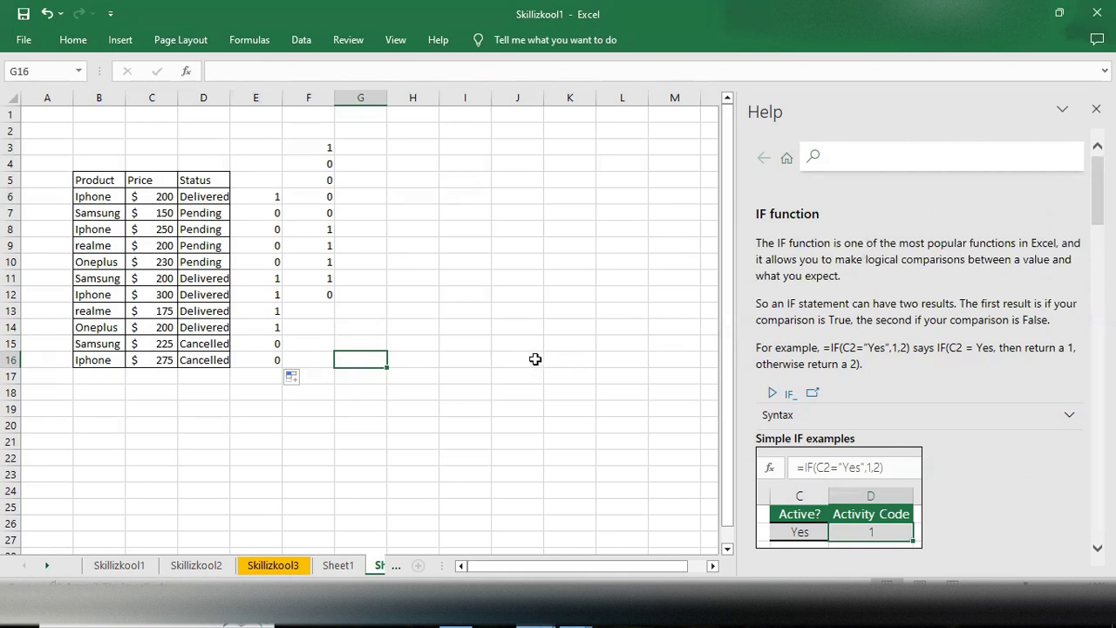
{"action": "left_click", "coordinate": [260, 194]}
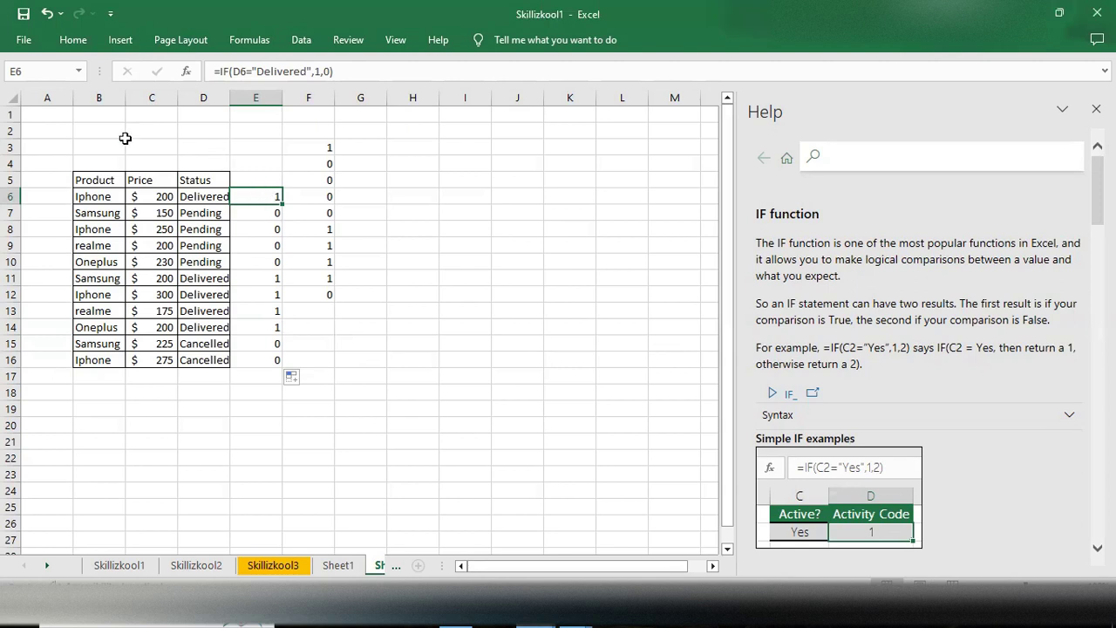
Step: Enter the heading "Conditional Function" in cell A2, above the product table
{"action": "left_click", "coordinate": [61, 141]}
{"action": "left_click", "coordinate": [62, 131]}
{"action": "double_click", "coordinate": [62, 130]}
{"action": "type", "text": "Co"}
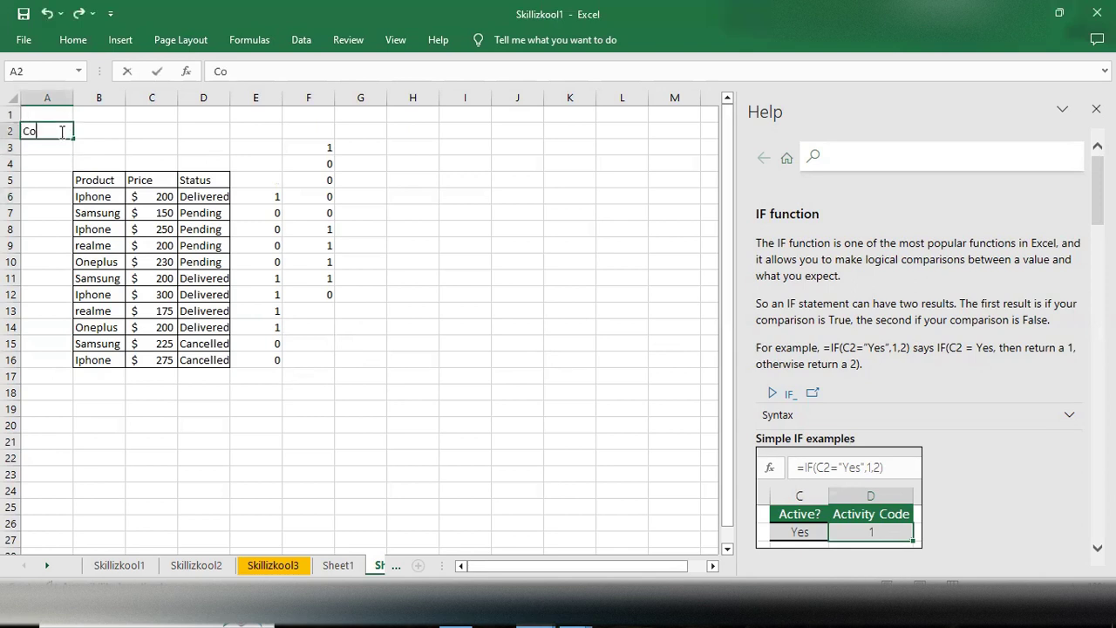
{"action": "type", "text": "nditiona"}
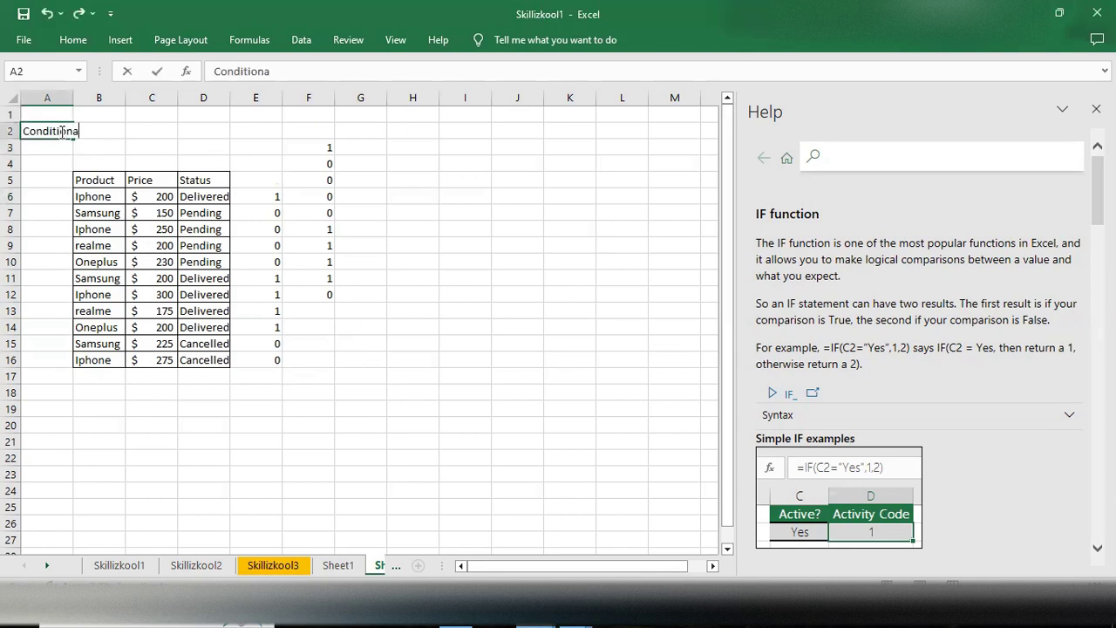
{"action": "type", "text": "l Function"}
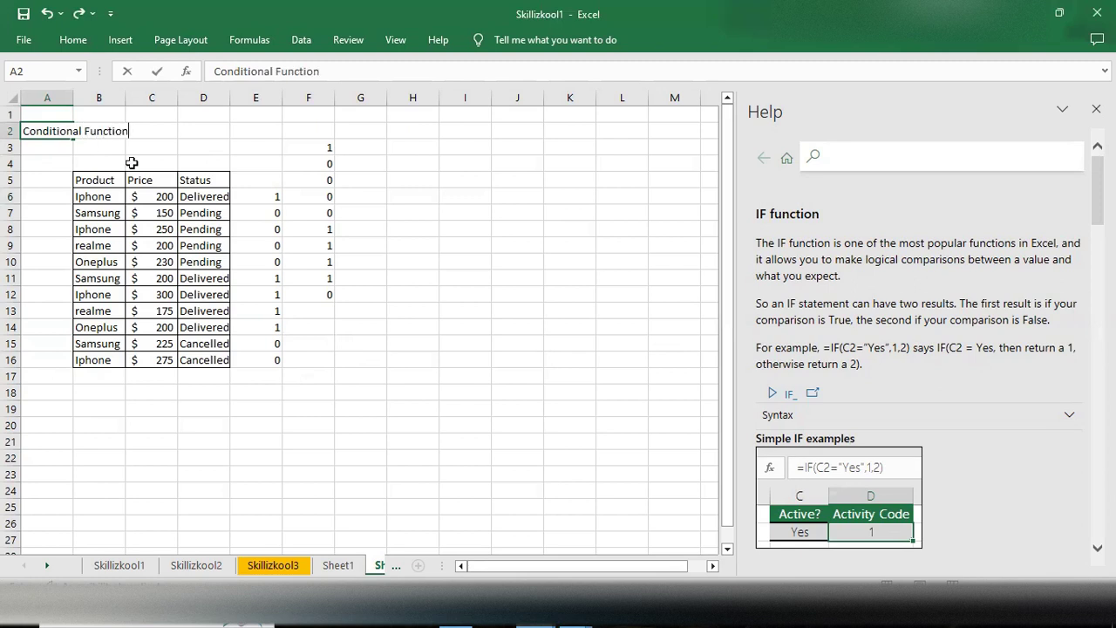
Step: Enter the heading "Logical Function" in cell A21, below the product table
{"action": "left_click", "coordinate": [71, 447]}
{"action": "double_click", "coordinate": [59, 440]}
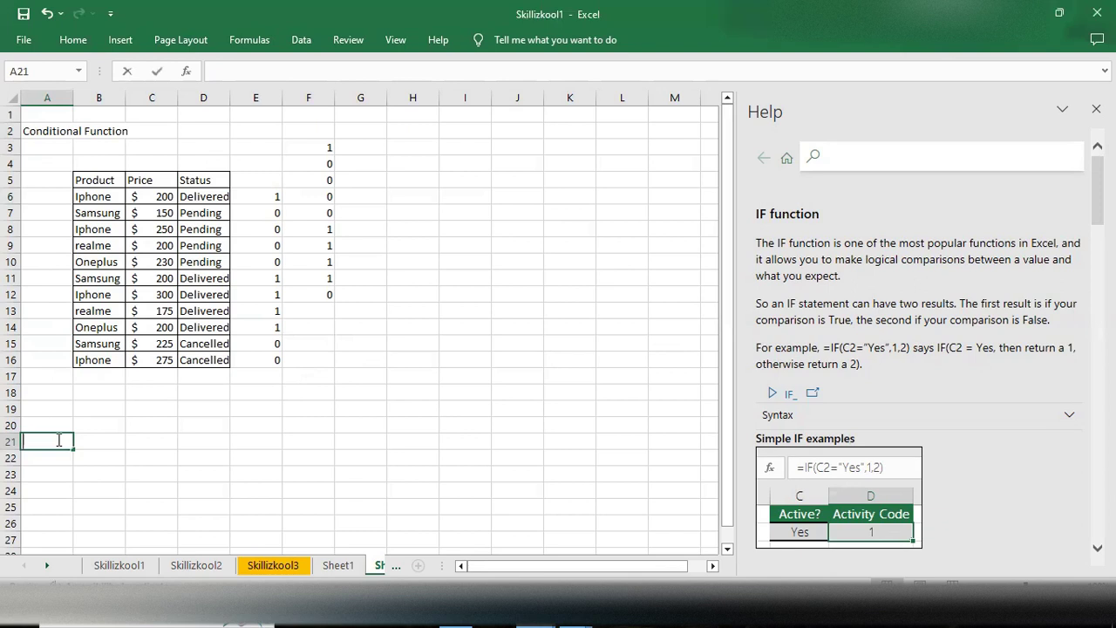
{"action": "type", "text": "Logical F"}
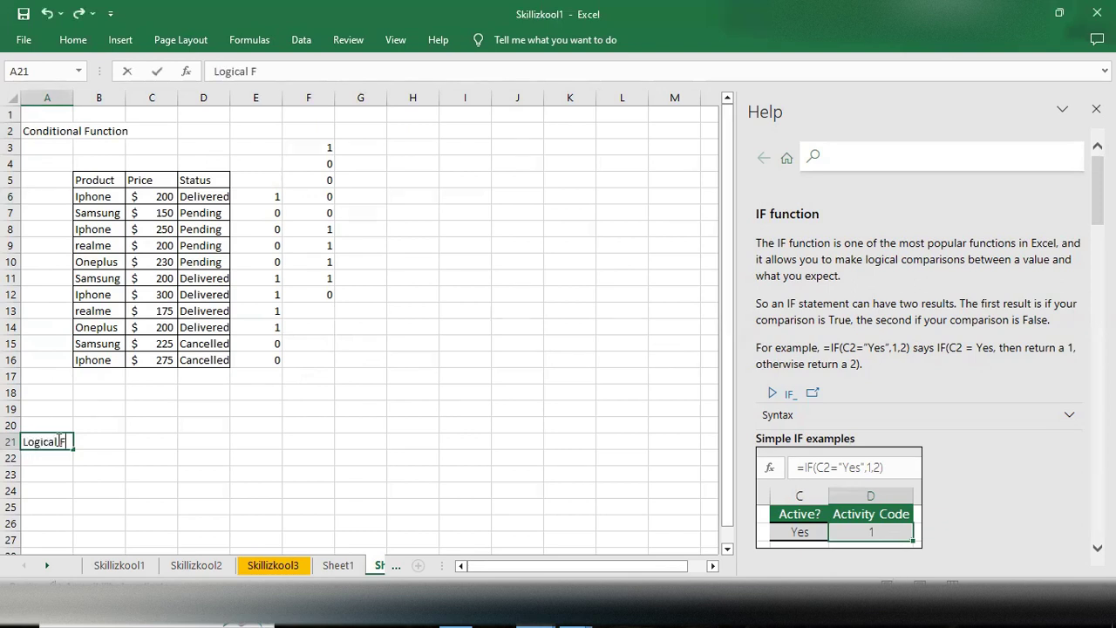
{"action": "type", "text": "unction"}
{"action": "key", "text": "Return"}
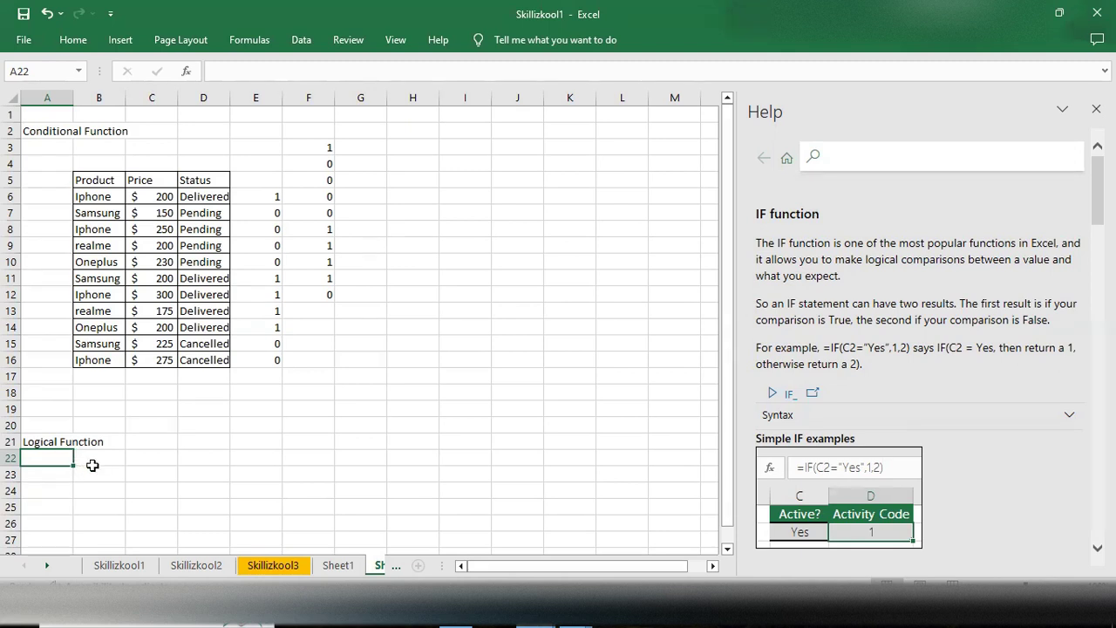
Step: List the logical functions as "AND, OR, NOT" in cell B22, under the Logical Function heading
{"action": "left_click", "coordinate": [90, 465]}
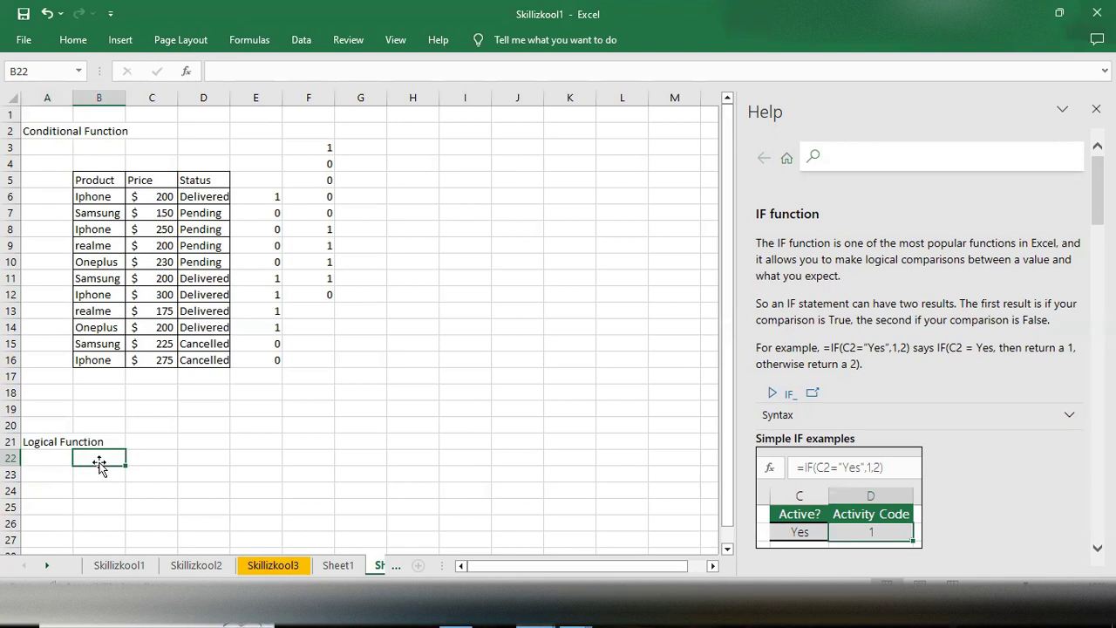
{"action": "double_click", "coordinate": [108, 462]}
{"action": "type", "text": "A"}
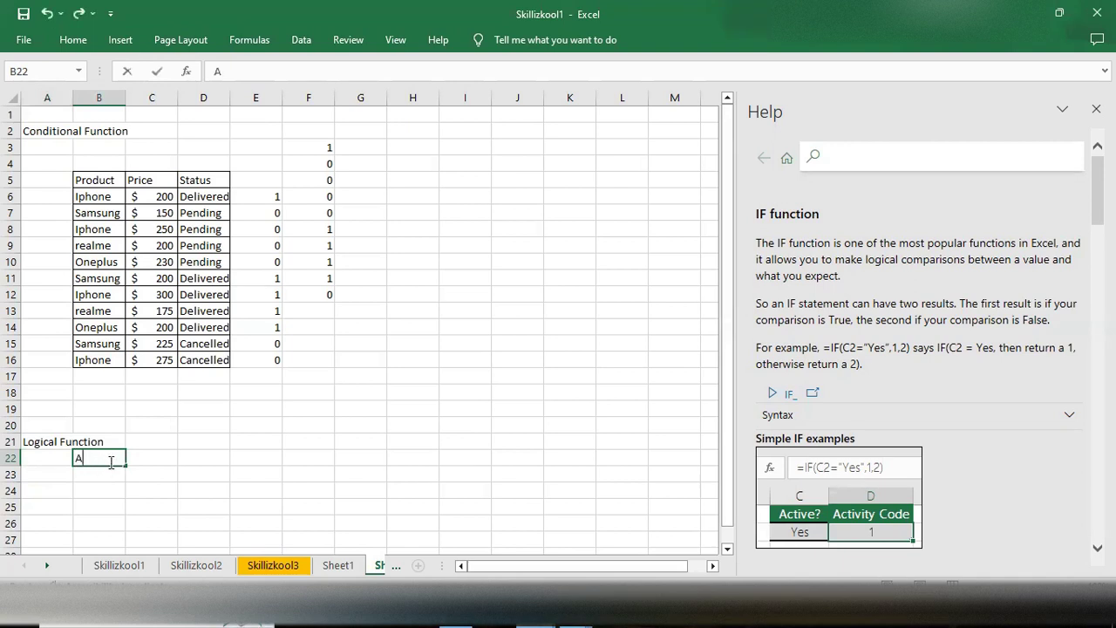
{"action": "type", "text": "ND,"}
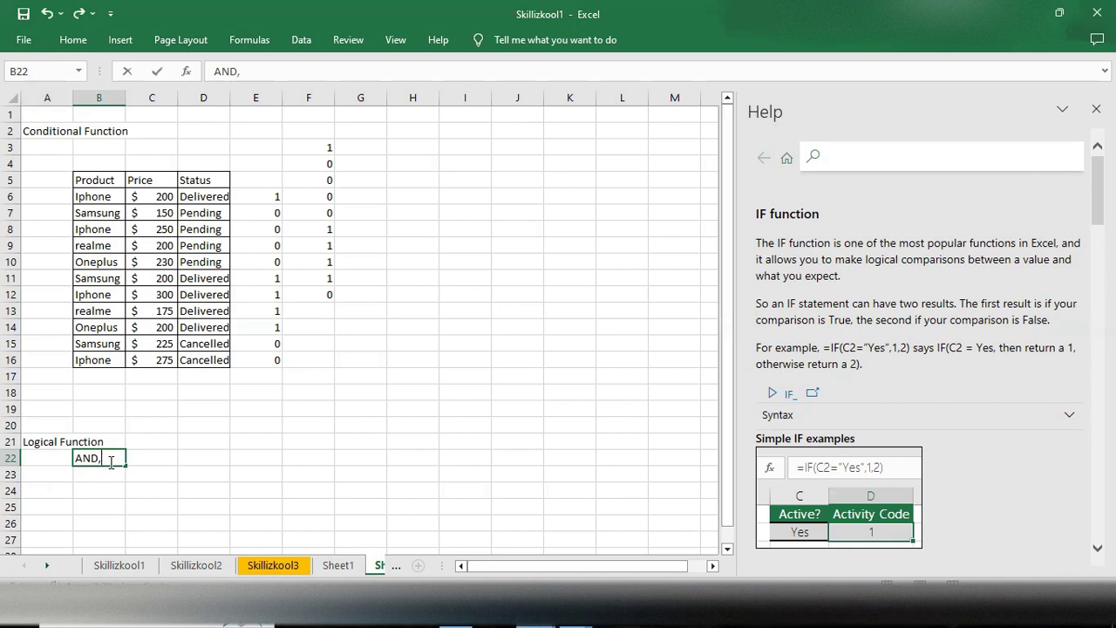
{"action": "type", "text": " OR, NOT"}
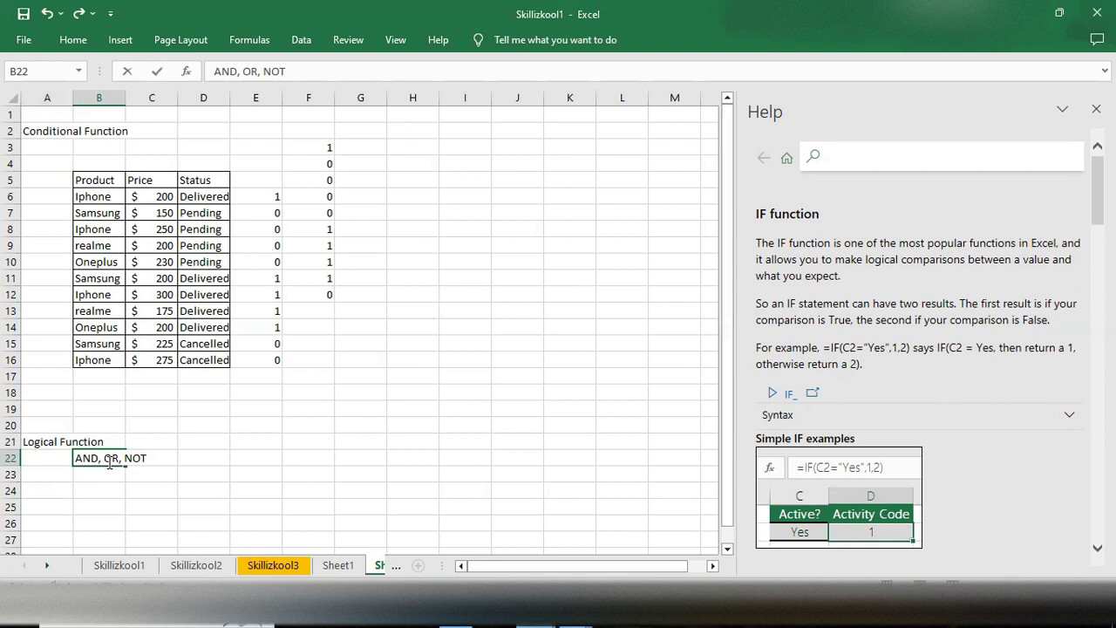
{"action": "left_click", "coordinate": [218, 488]}
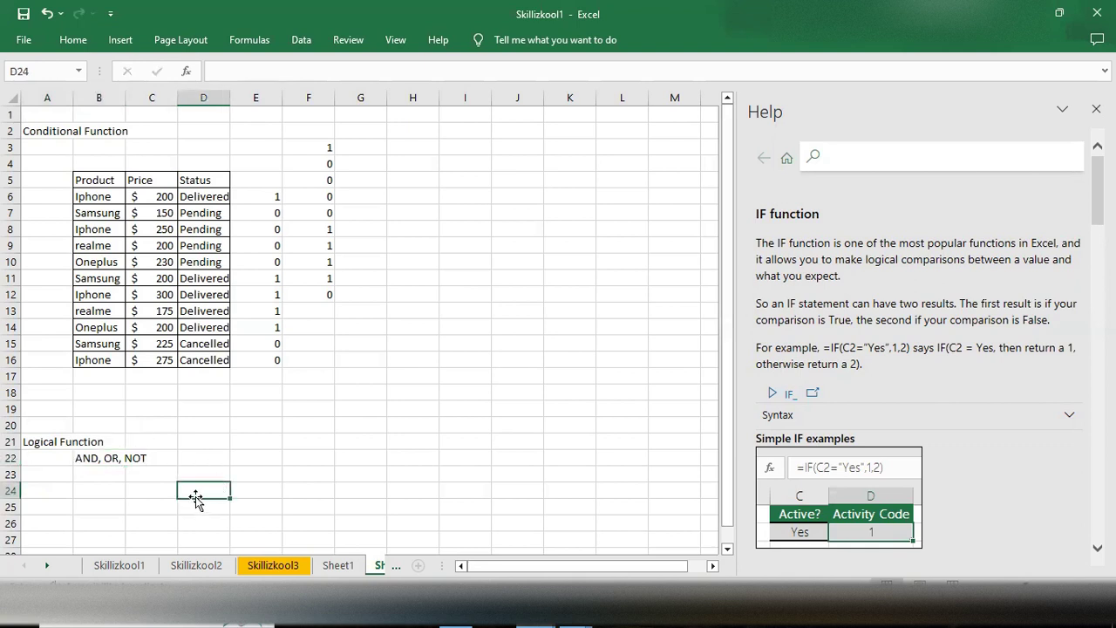
Step: Start a trial AND formula in D24 to consult the AND function's help examples, and discard the unfinished formula
{"action": "double_click", "coordinate": [193, 483]}
{"action": "left_click", "coordinate": [192, 493]}
{"action": "type", "text": "=AND("}
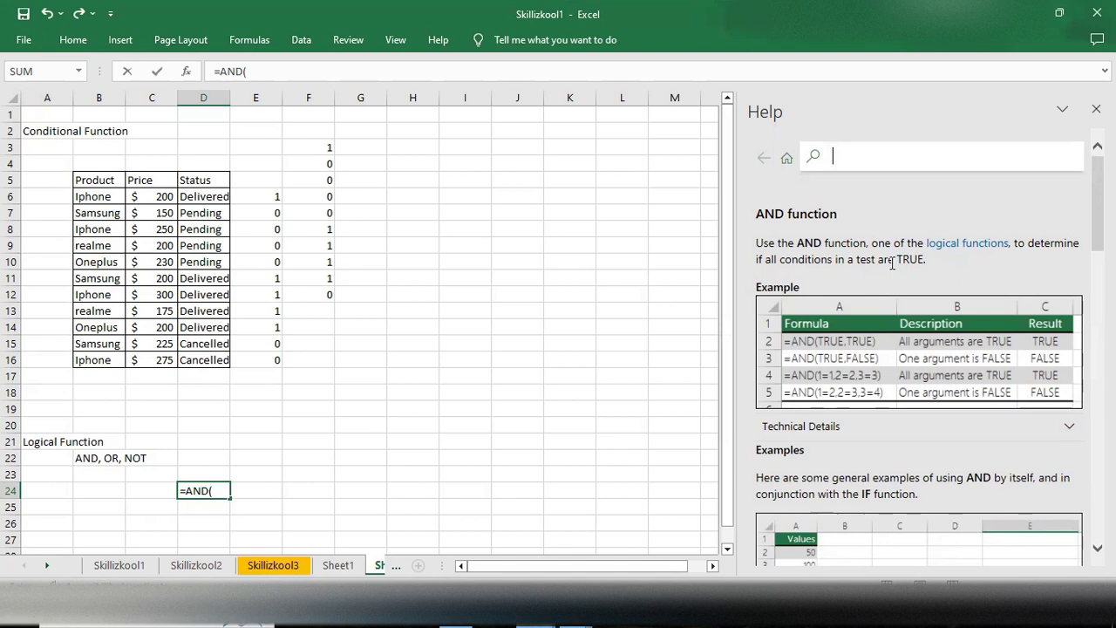
{"action": "scroll", "coordinate": [888, 264], "scroll_direction": "down", "scroll_amount": 1}
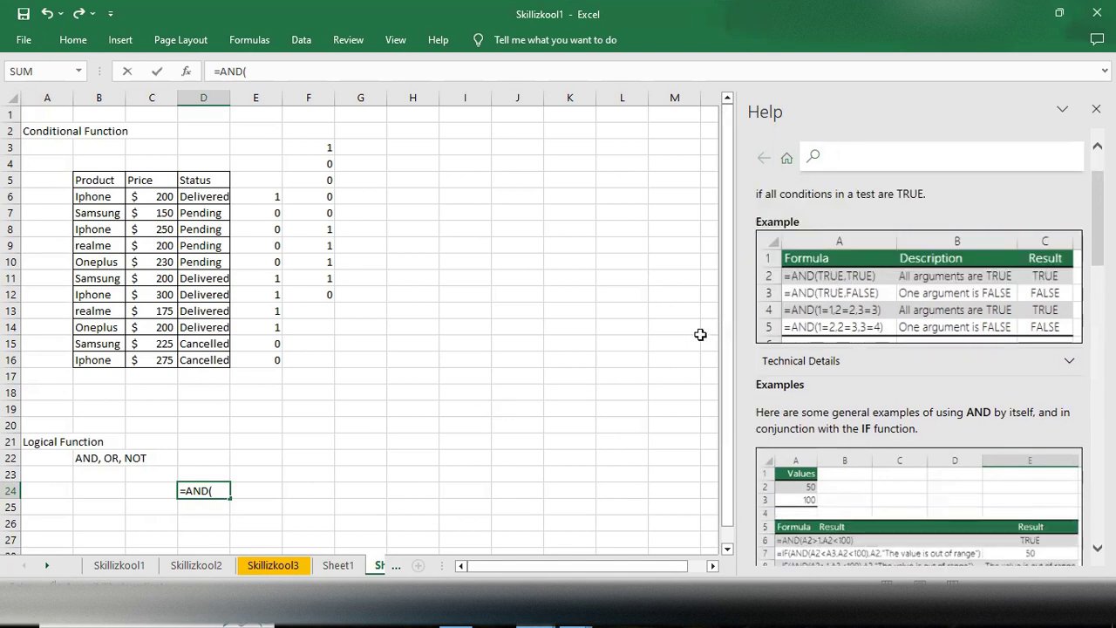
{"action": "left_click", "coordinate": [216, 491]}
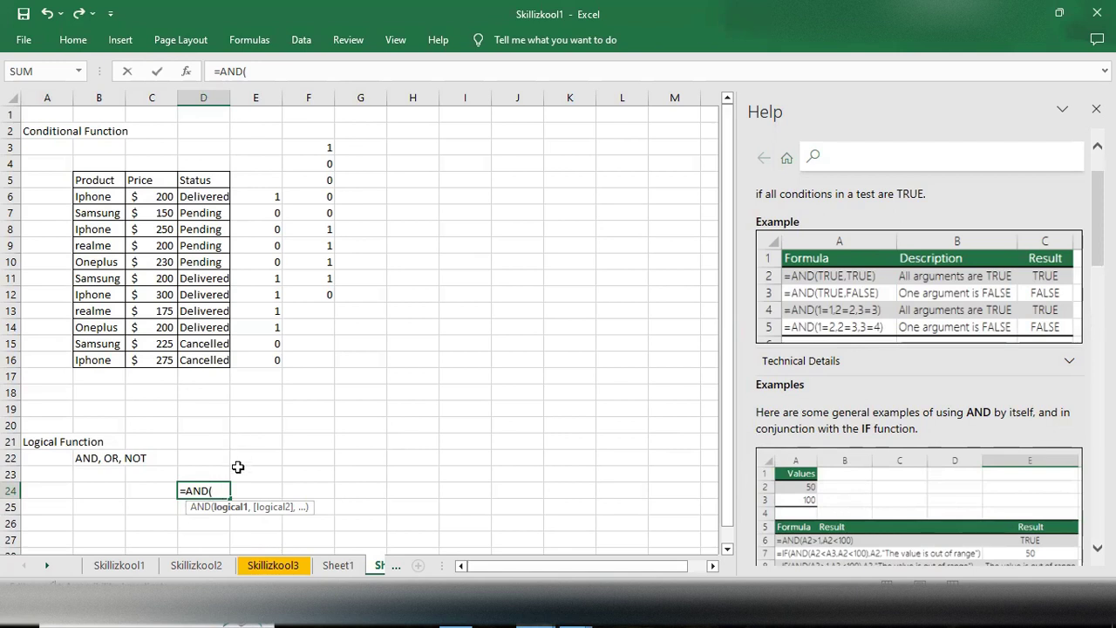
{"action": "key", "text": "BackSpace"}
{"action": "key", "text": "BackSpace"}
{"action": "key", "text": "Escape"}
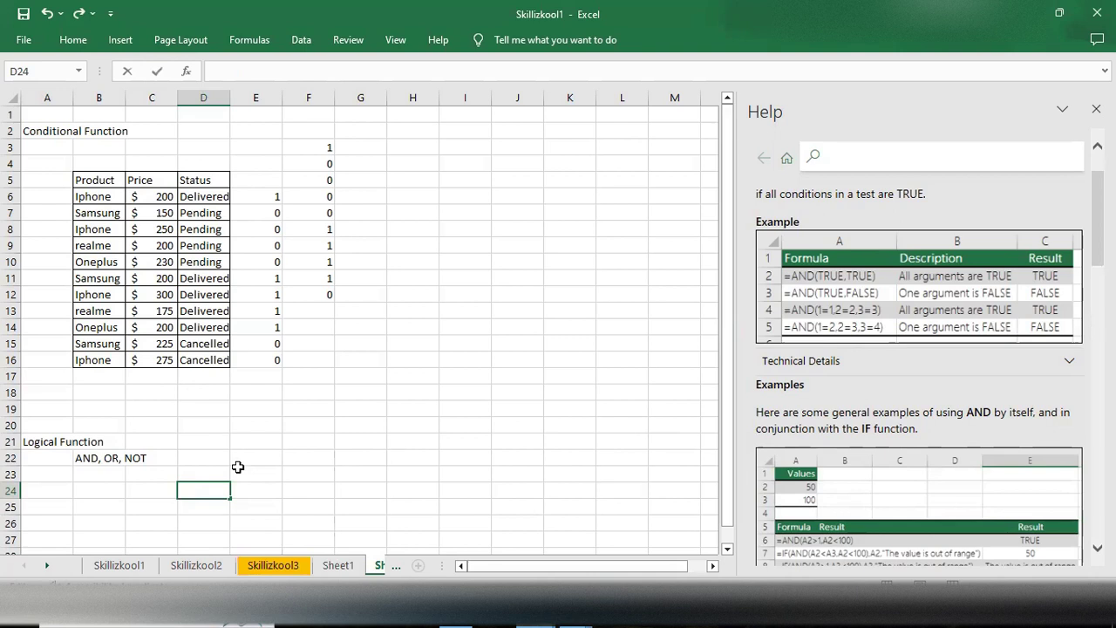
Step: Begin an AND formula in G6 with the first condition C6>150
{"action": "left_click", "coordinate": [360, 197]}
{"action": "type", "text": "="}
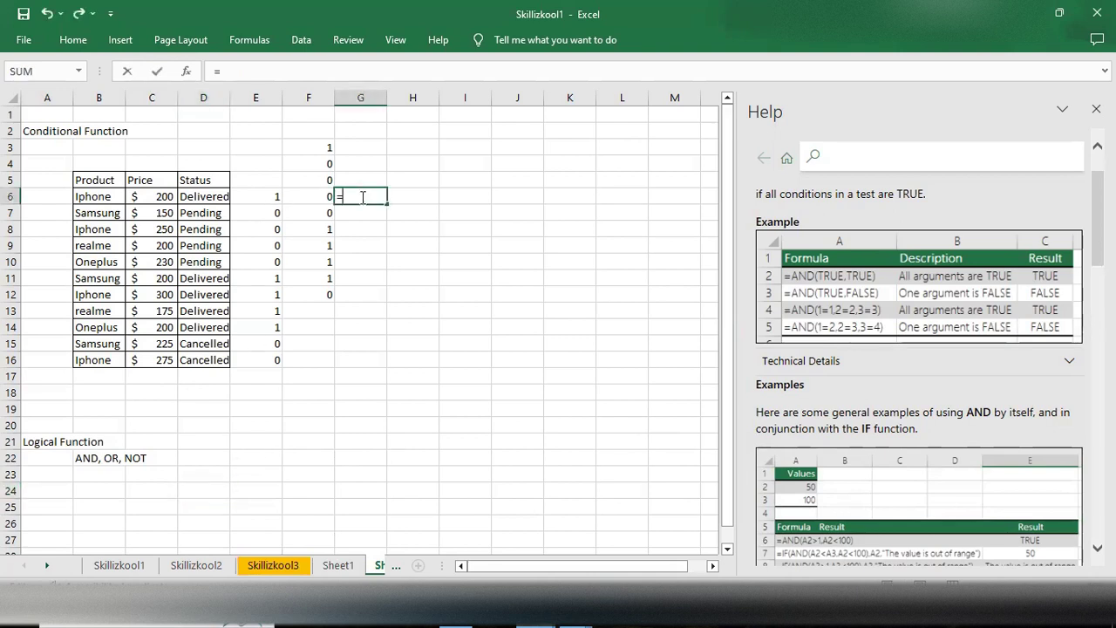
{"action": "type", "text": "and"}
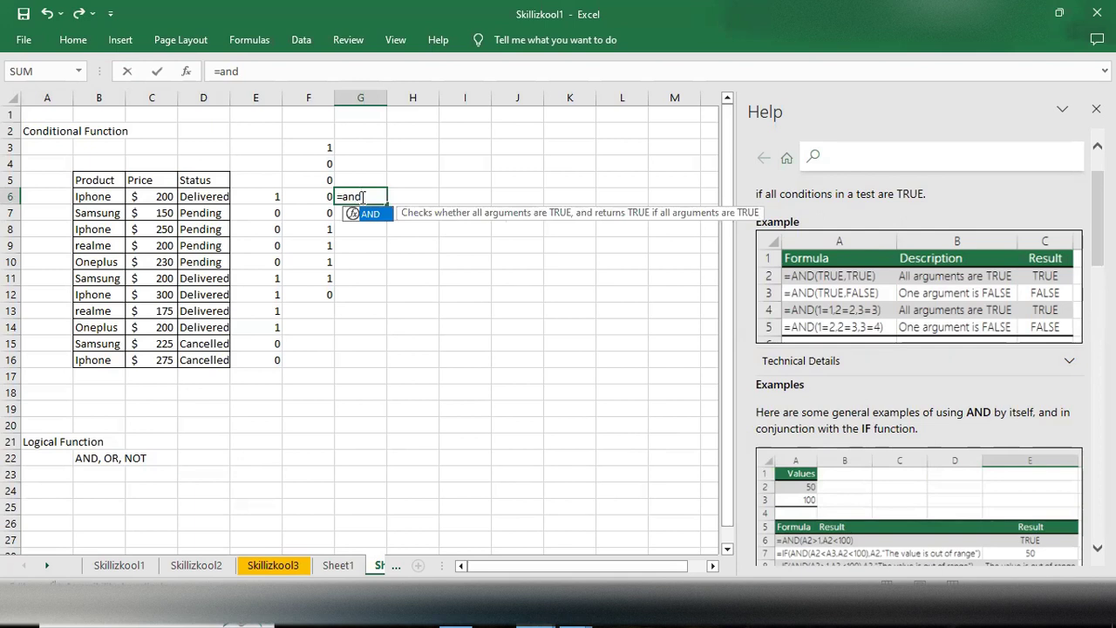
{"action": "key", "text": "Tab"}
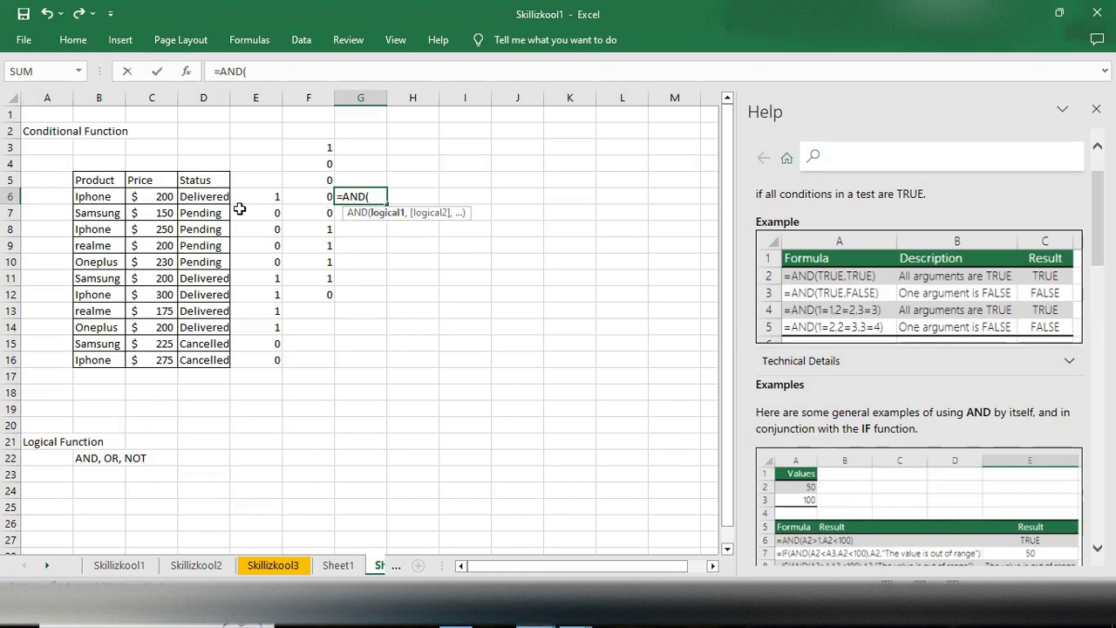
{"action": "left_click", "coordinate": [164, 199]}
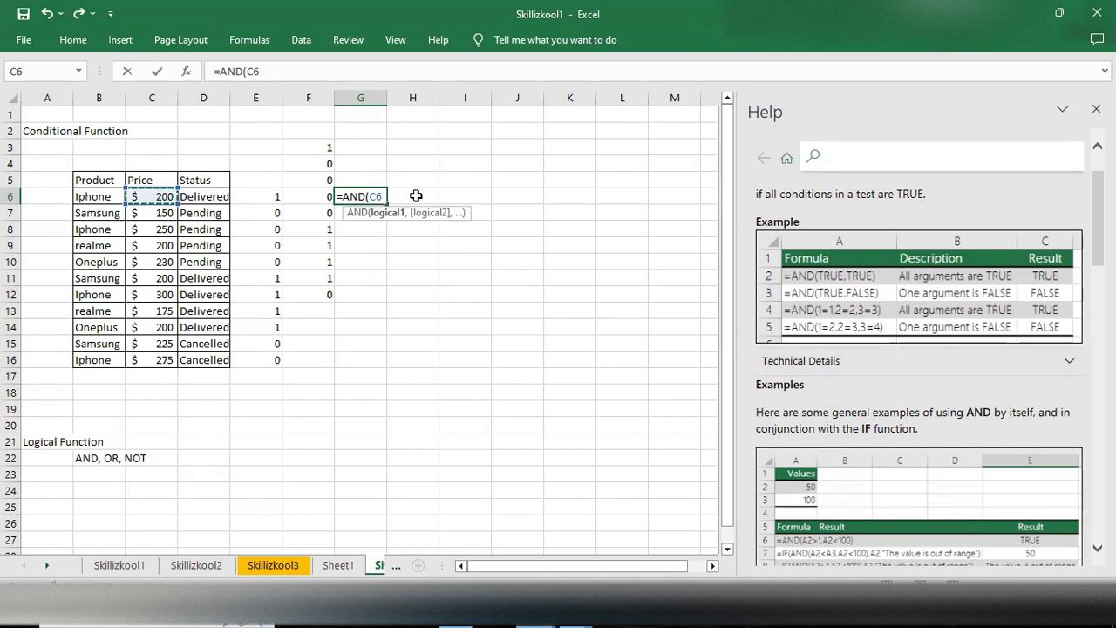
{"action": "type", "text": ">200"}
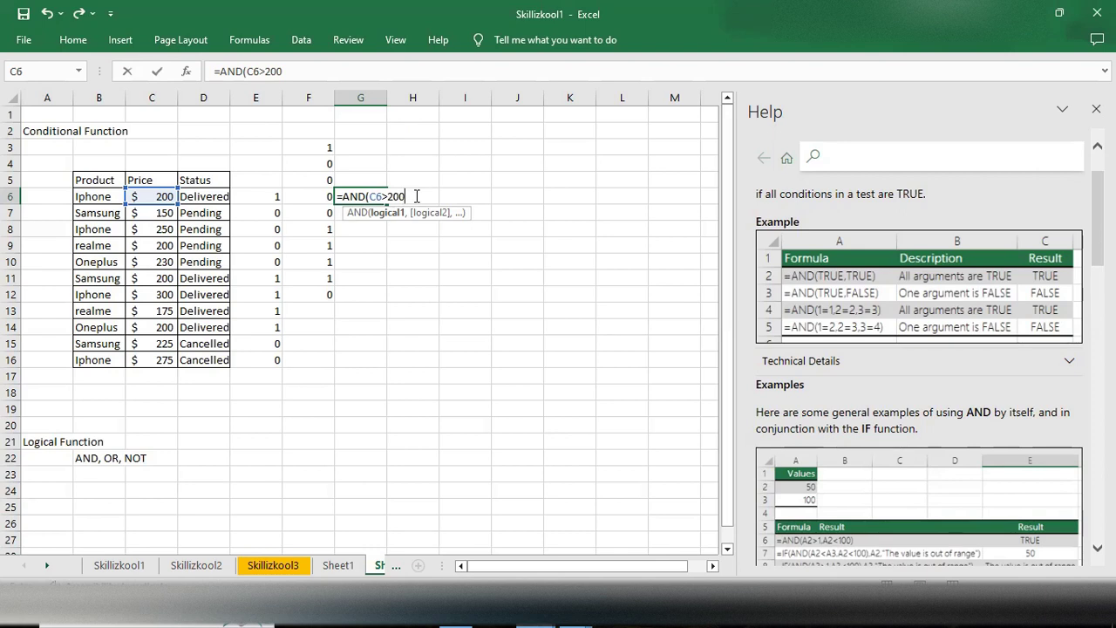
{"action": "type", "text": ","}
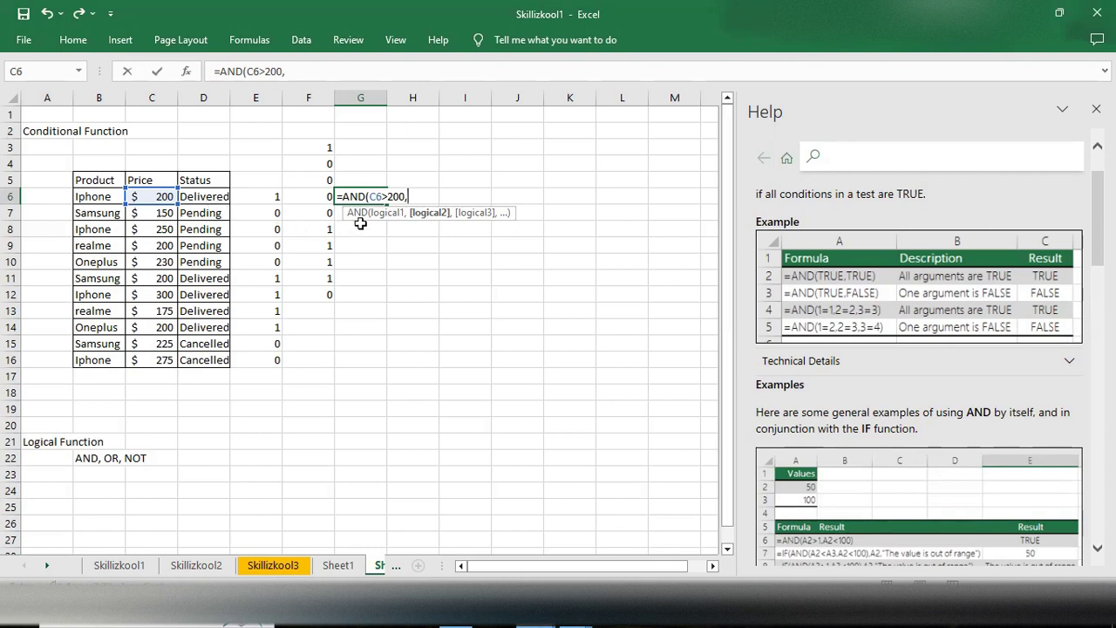
{"action": "left_click", "coordinate": [404, 196]}
{"action": "key", "text": "BackSpace"}
{"action": "key", "text": "BackSpace"}
{"action": "key", "text": "BackSpace"}
{"action": "type", "text": "150"}
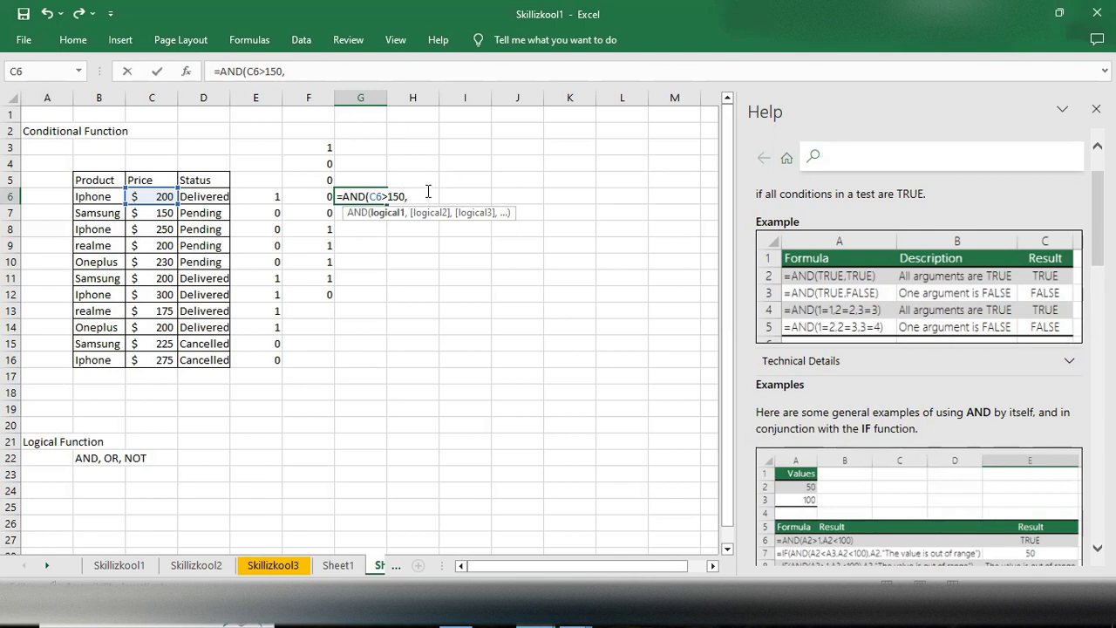
Step: Add D6="Delivered" as the second condition of the AND formula in G6 and complete the formula
{"action": "key", "text": "Right"}
{"action": "left_click", "coordinate": [204, 197]}
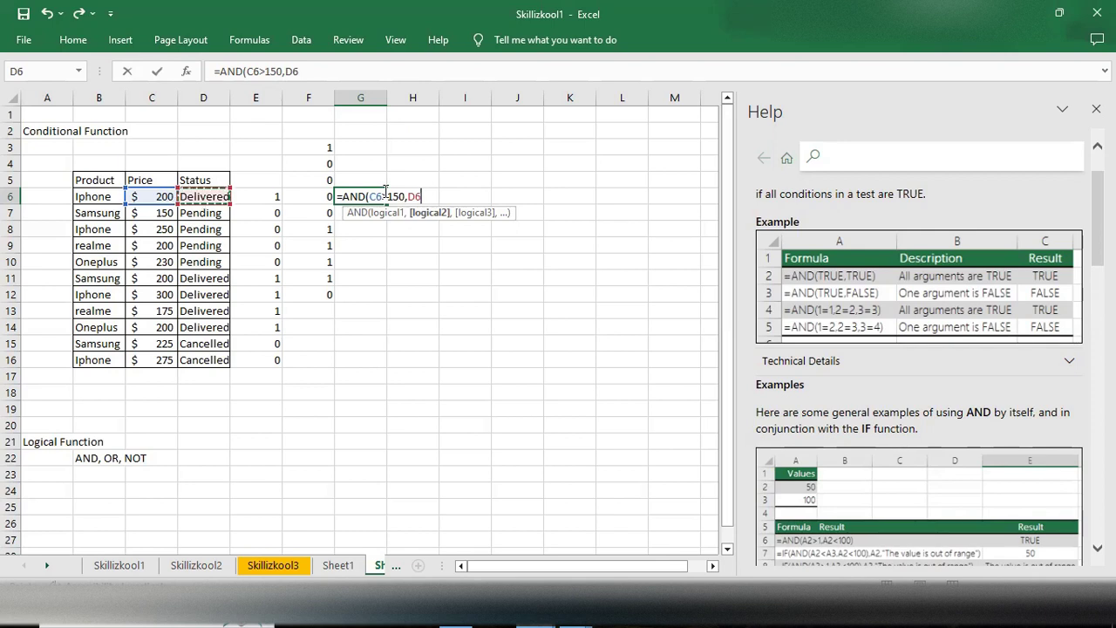
{"action": "type", "text": ">"}
{"action": "key", "text": "BackSpace"}
{"action": "type", "text": "+"}
{"action": "key", "text": "BackSpace"}
{"action": "type", "text": "=\"Delivered\""}
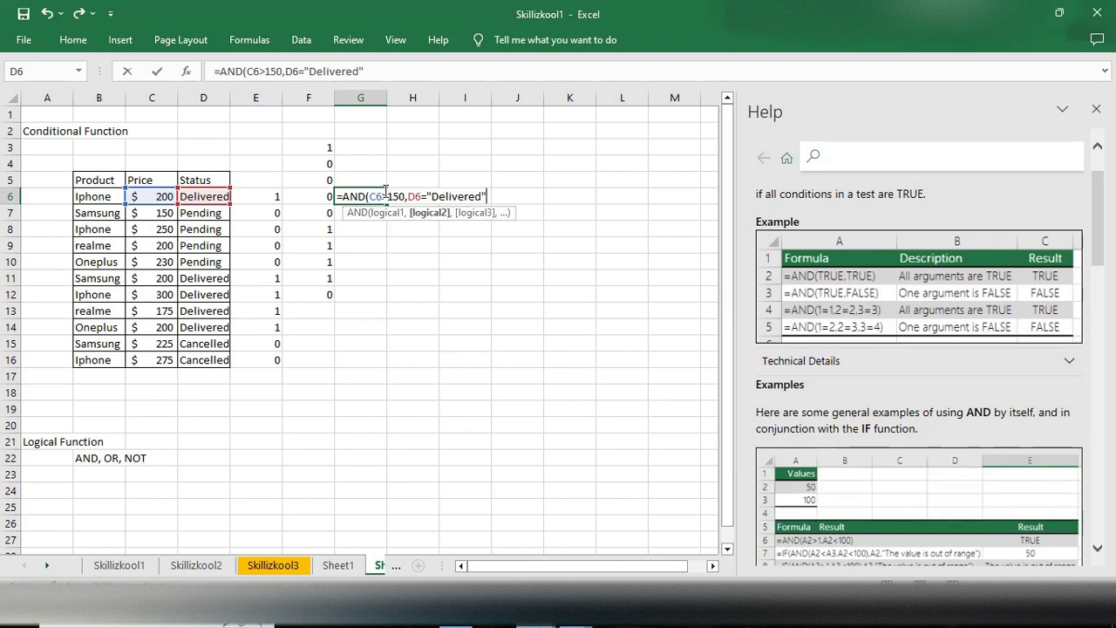
{"action": "type", "text": ")"}
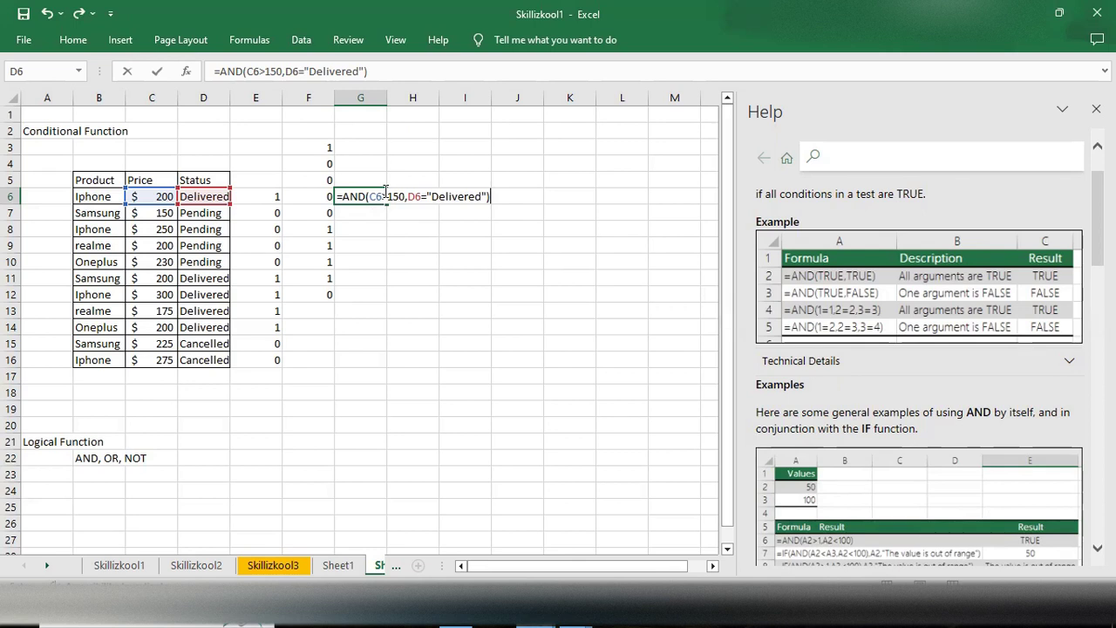
{"action": "key", "text": "Return"}
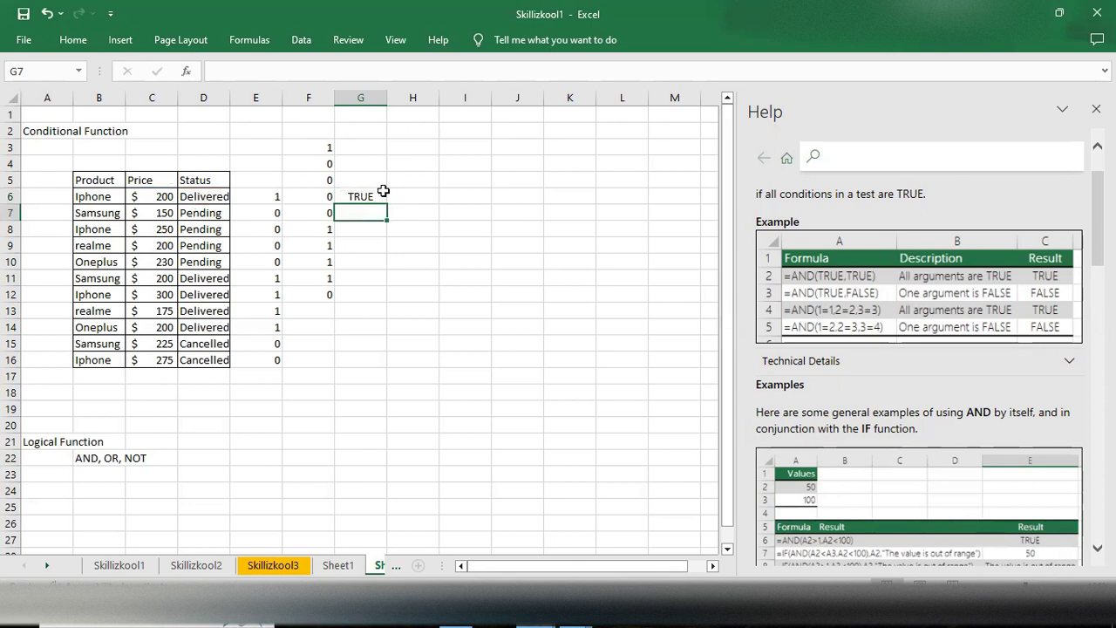
Step: Fill the AND formula from G6 down to G16 and check the copied formulas in G11 to G14
{"action": "left_click", "coordinate": [363, 191]}
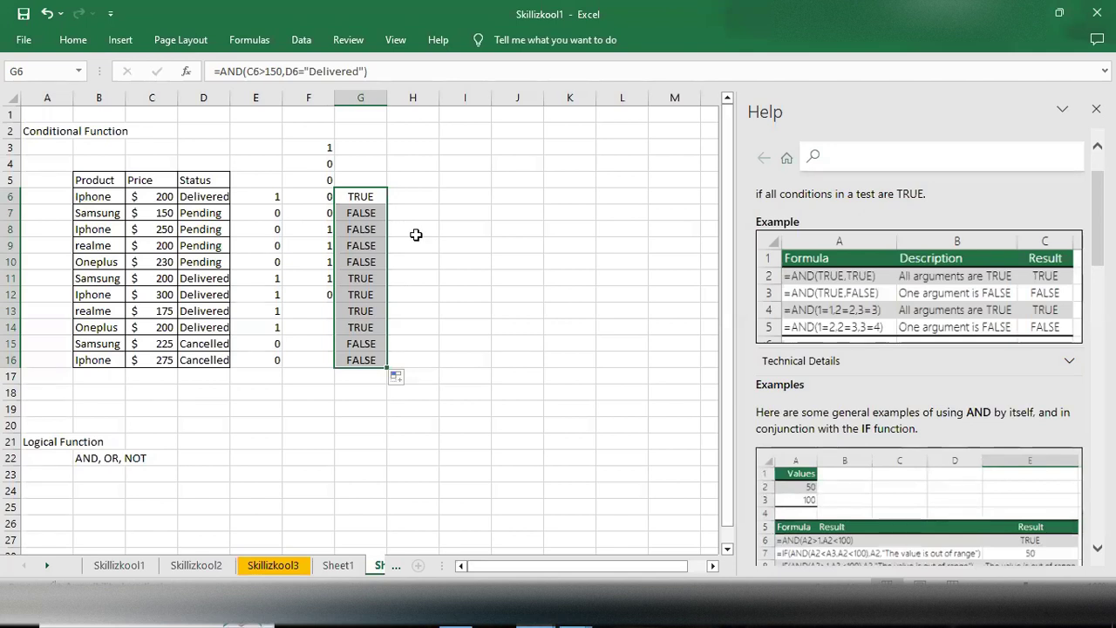
{"action": "left_click", "coordinate": [364, 281]}
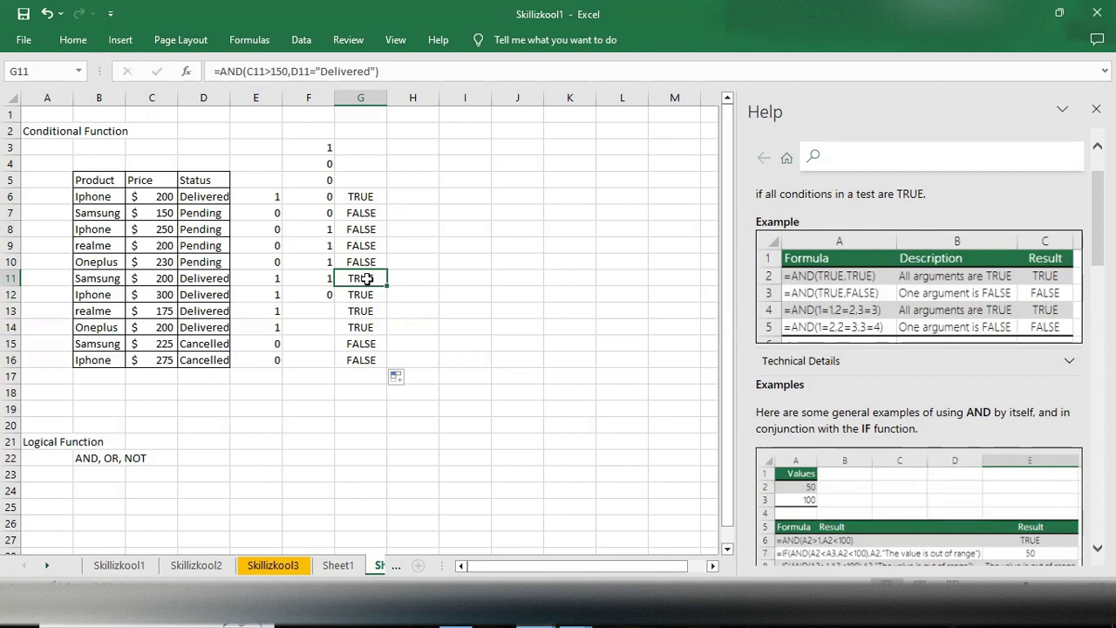
{"action": "left_click", "coordinate": [366, 296]}
{"action": "left_click", "coordinate": [366, 312]}
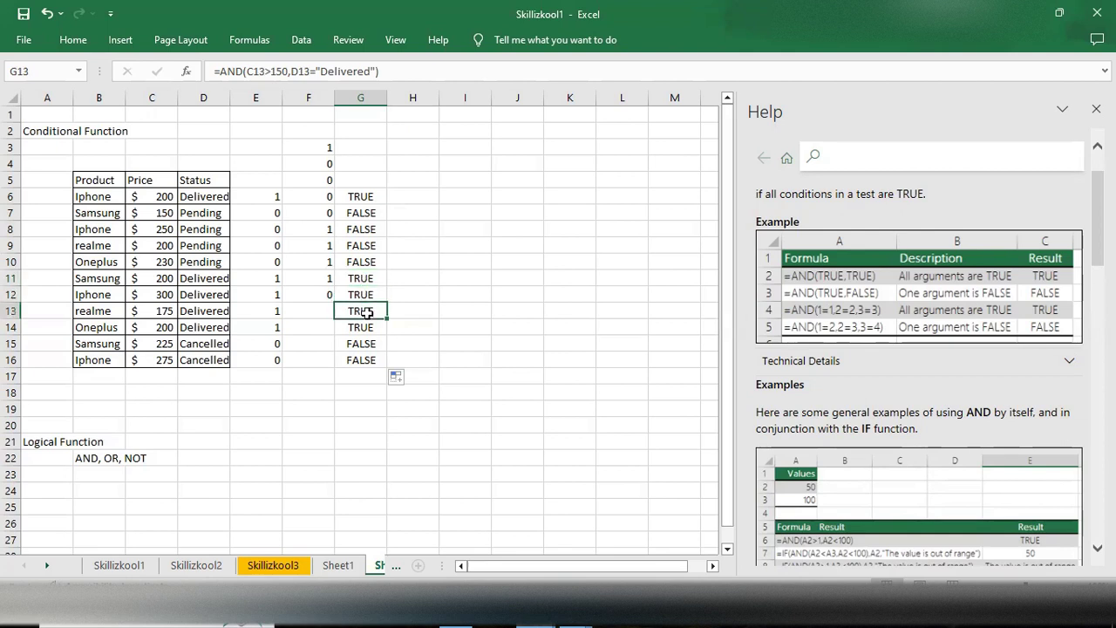
{"action": "left_click", "coordinate": [365, 328]}
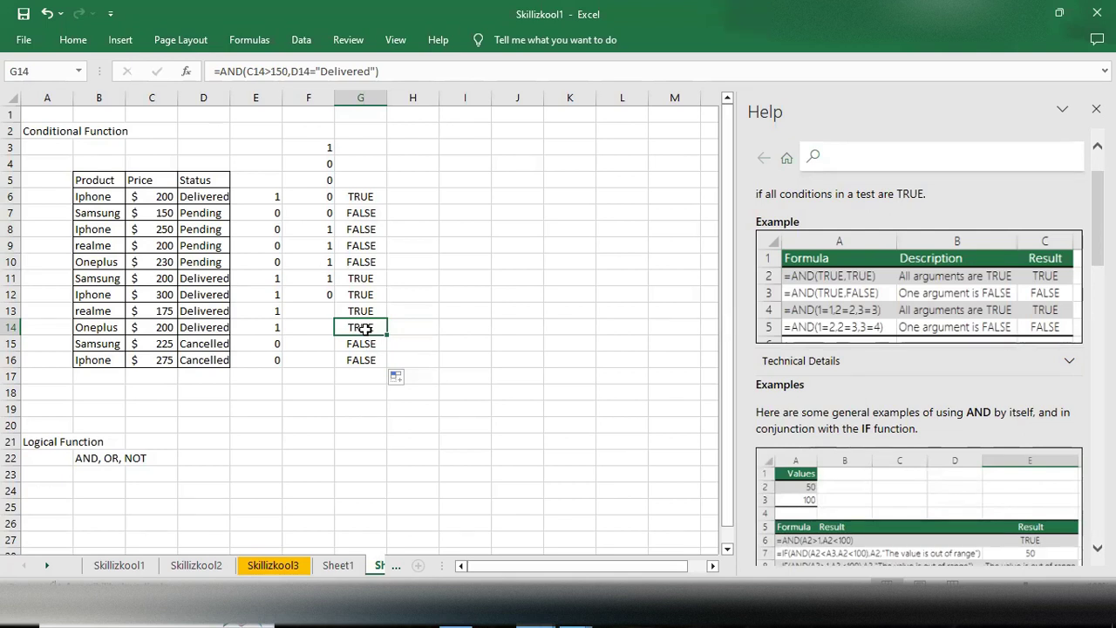
{"action": "left_click", "coordinate": [235, 482]}
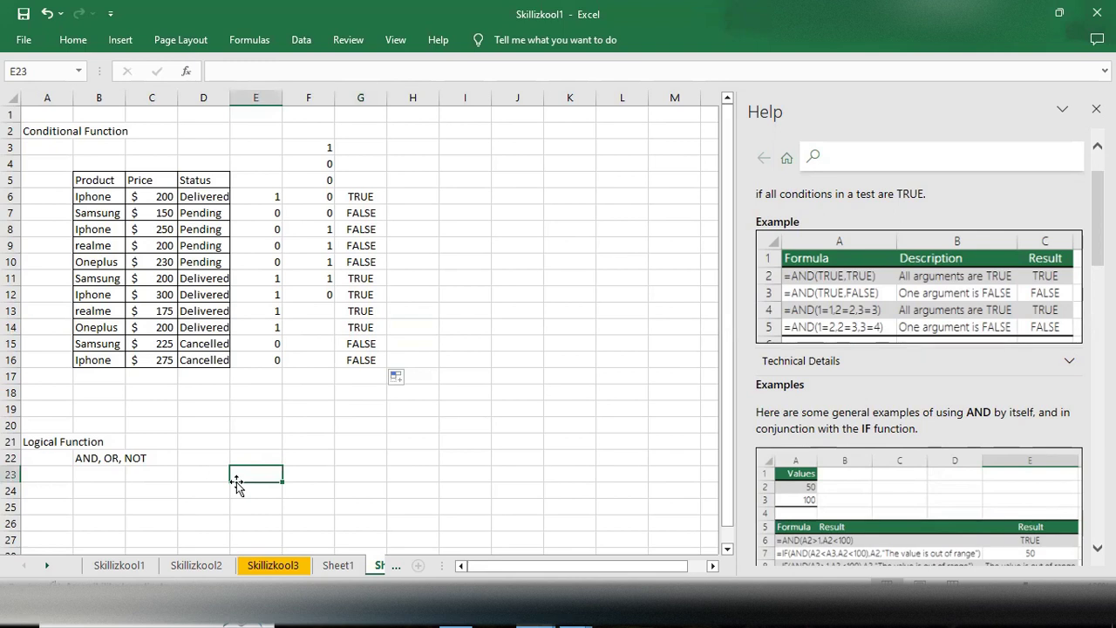
{"action": "key", "text": "ctrl+z"}
{"action": "type", "text": "=or"}
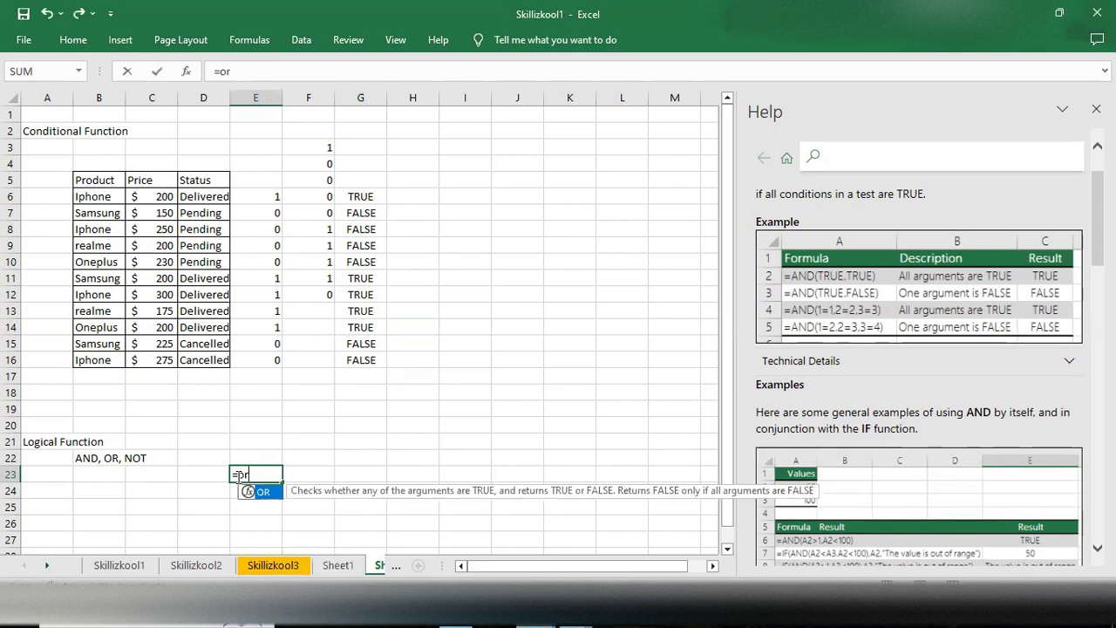
{"action": "key", "text": "Tab"}
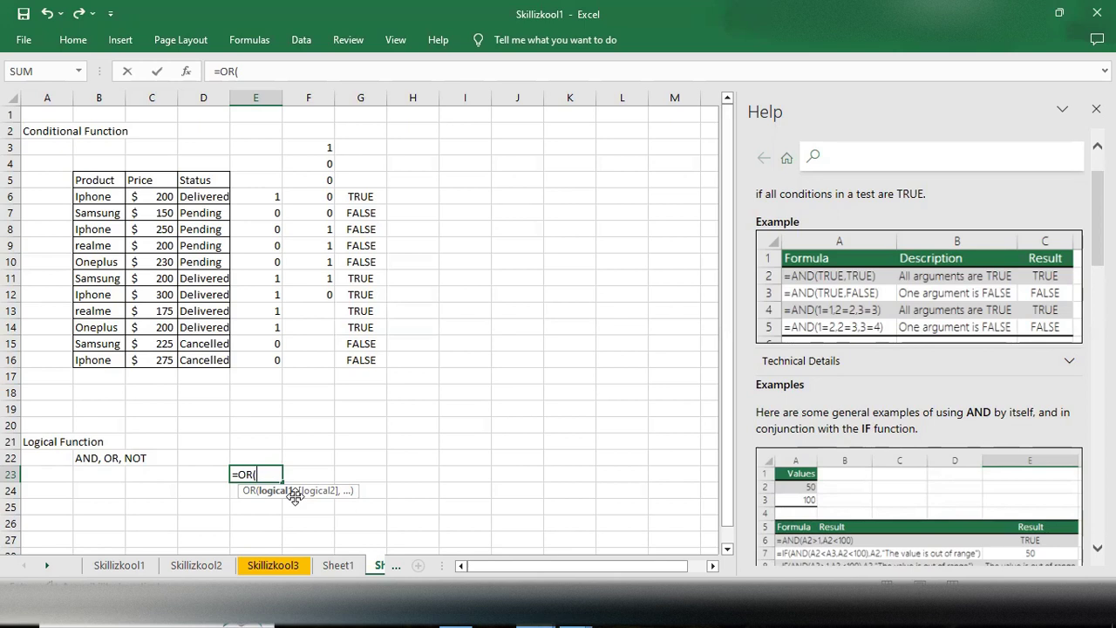
{"action": "key", "text": "BackSpace"}
{"action": "key", "text": "BackSpace"}
{"action": "key", "text": "BackSpace"}
{"action": "key", "text": "BackSpace"}
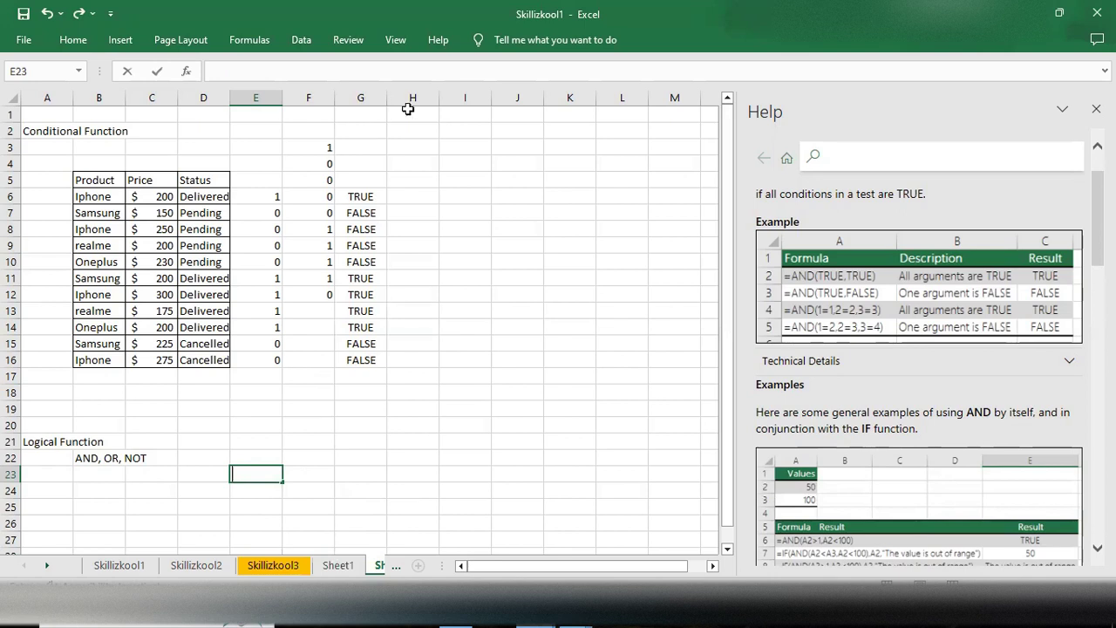
Step: Enter the formula =OR(C6>200,D6="Pending") in H6 to test the first product's price and status
{"action": "left_click", "coordinate": [408, 199]}
{"action": "key", "text": "ctrl+z"}
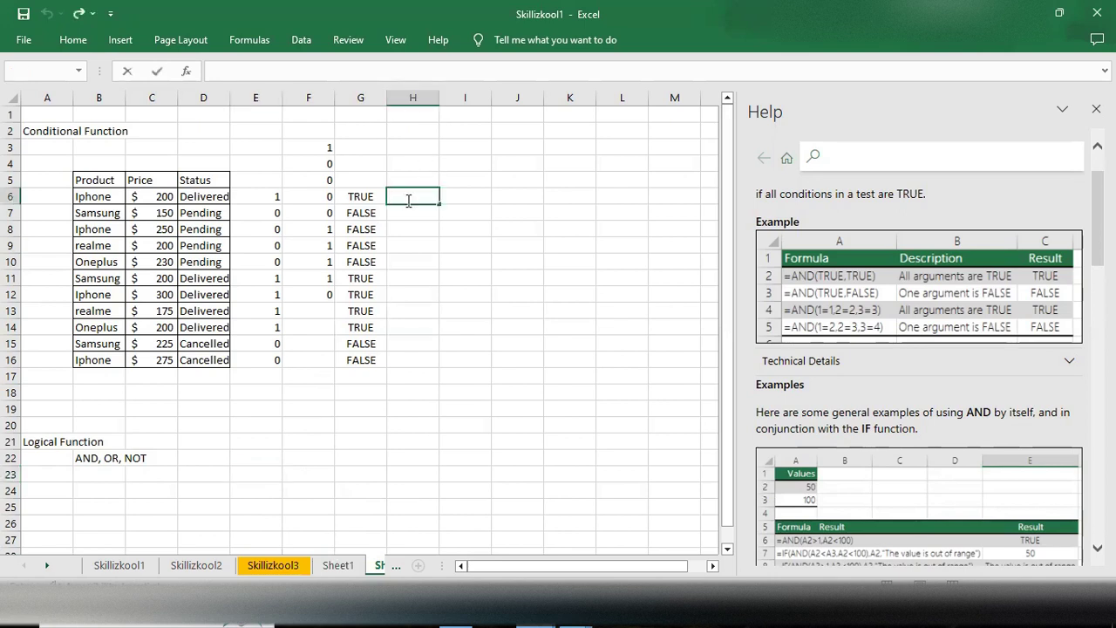
{"action": "type", "text": "=OR"}
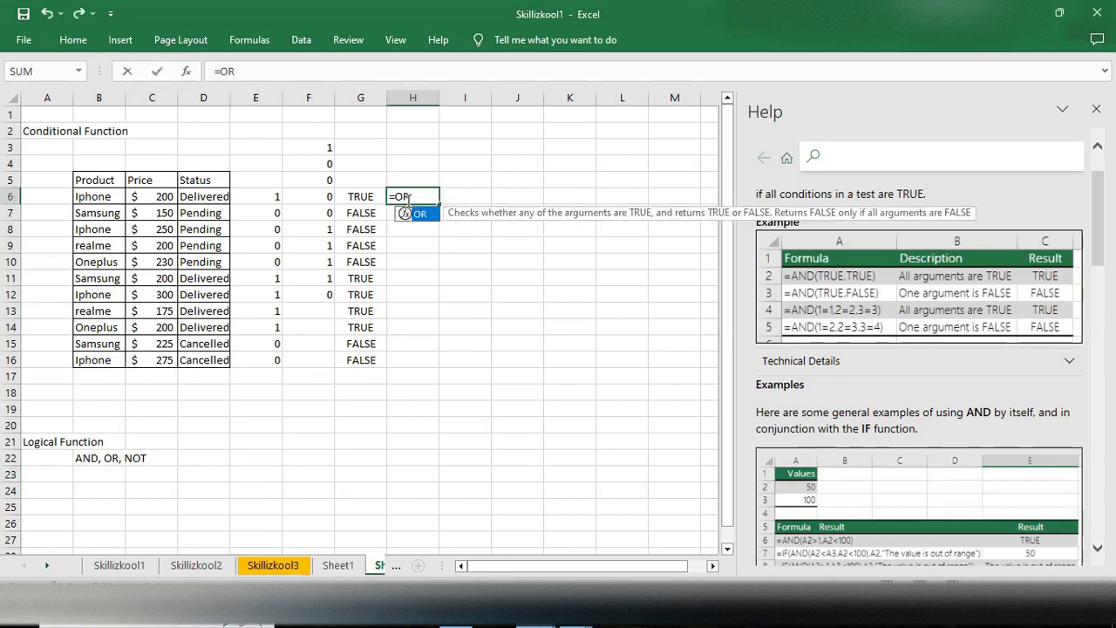
{"action": "type", "text": "("}
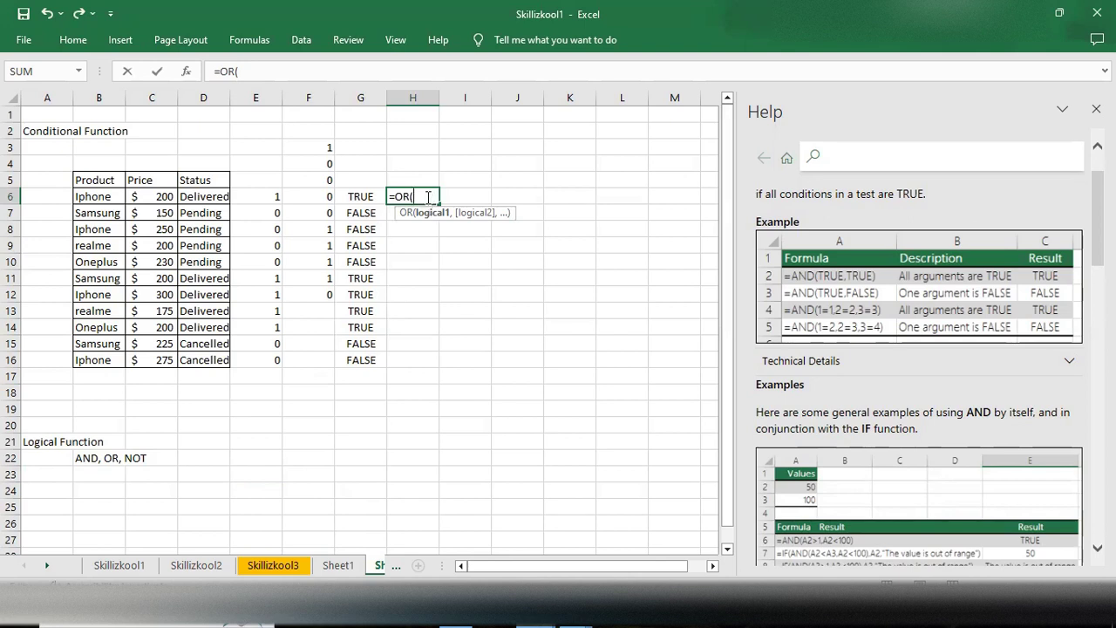
{"action": "left_click", "coordinate": [153, 198]}
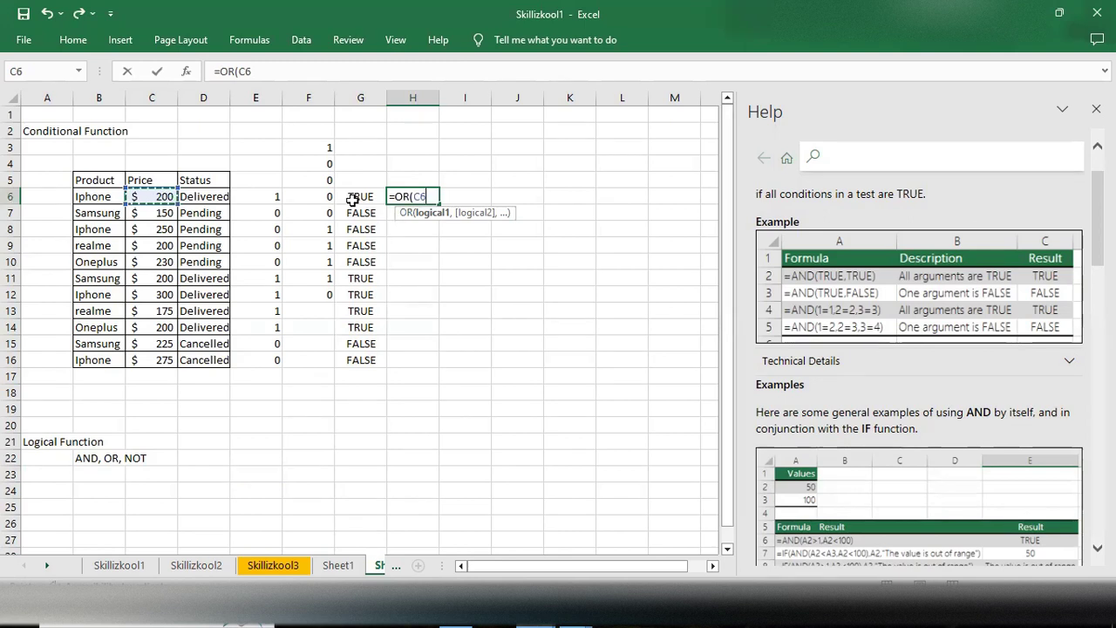
{"action": "type", "text": ">200"}
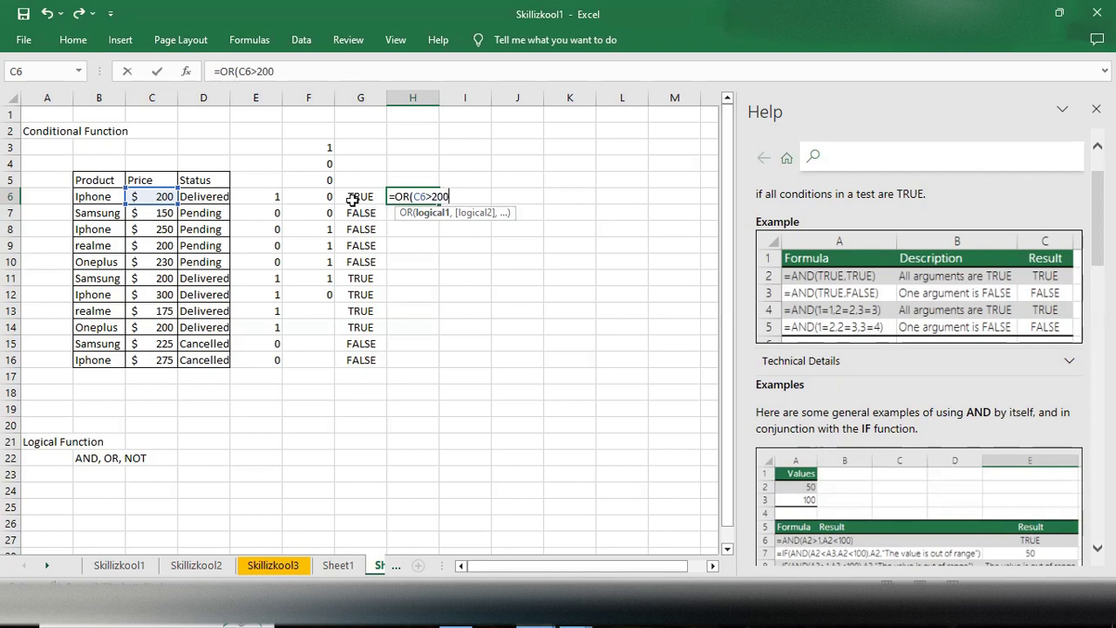
{"action": "type", "text": ","}
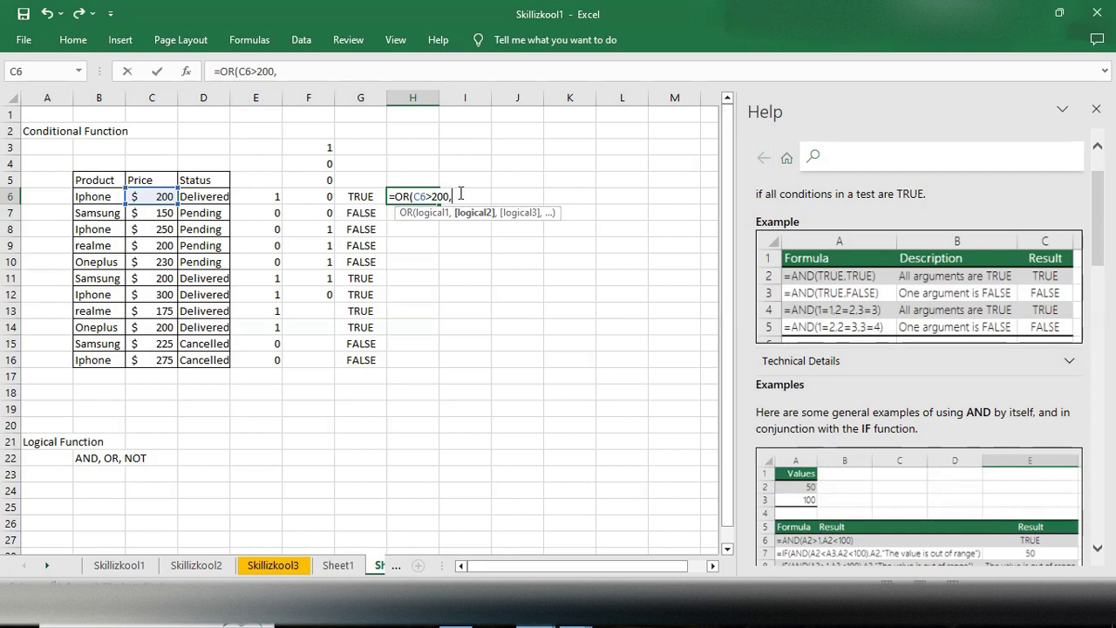
{"action": "left_click", "coordinate": [192, 196]}
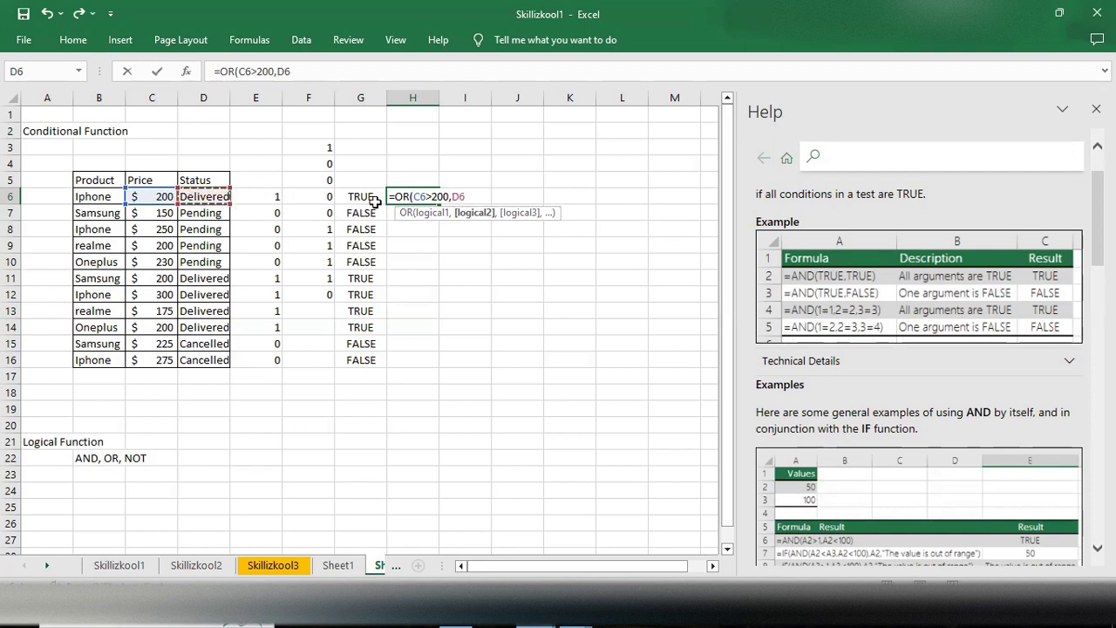
{"action": "type", "text": "=\"Pending\""}
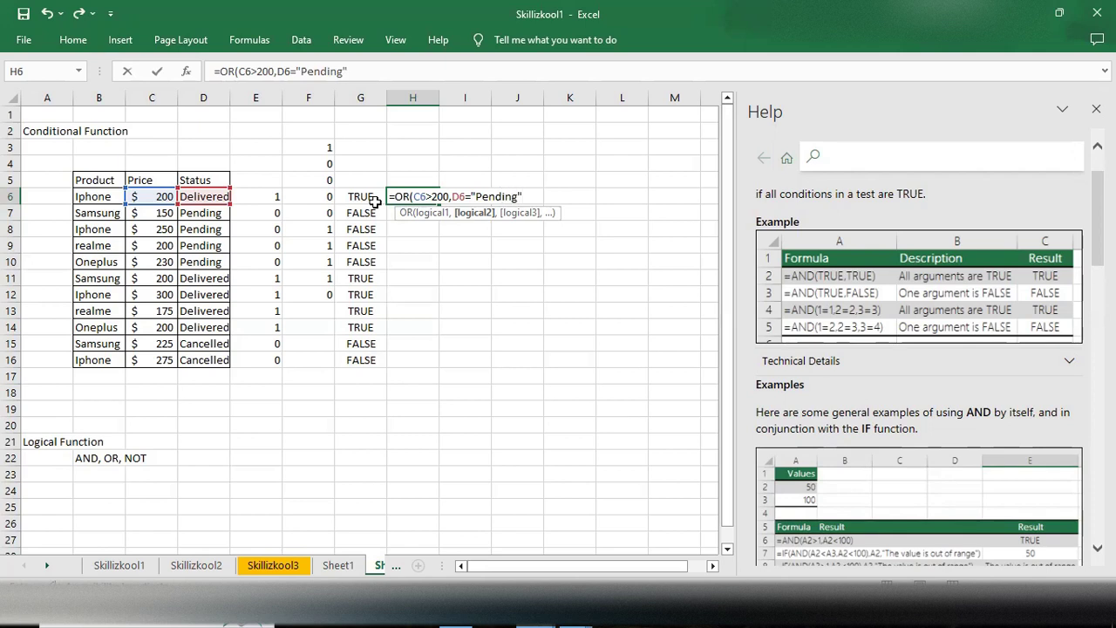
{"action": "type", "text": ")"}
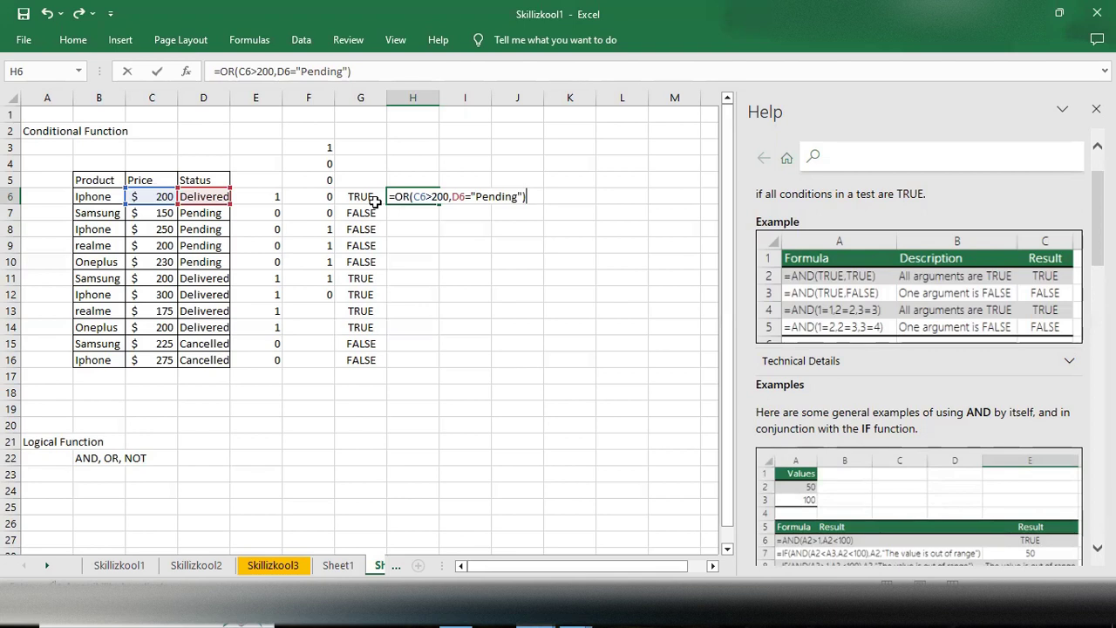
{"action": "key", "text": "Return"}
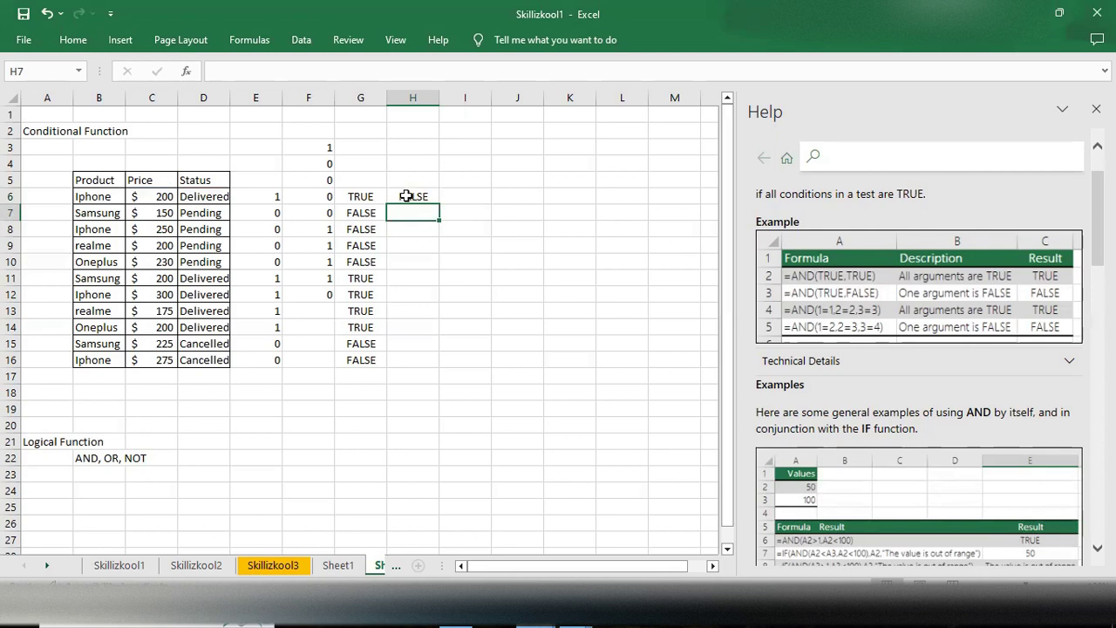
Step: Fill the OR formula from H6 down to H16 and check the copied formulas in H7 to H9 against the table
{"action": "left_click", "coordinate": [403, 197]}
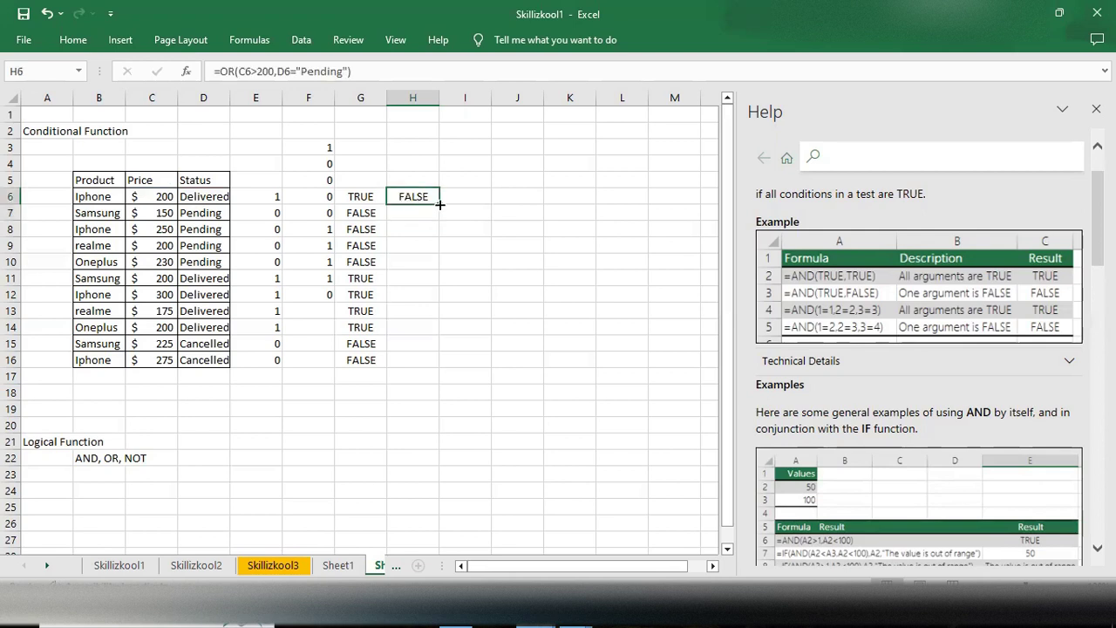
{"action": "double_click", "coordinate": [440, 204]}
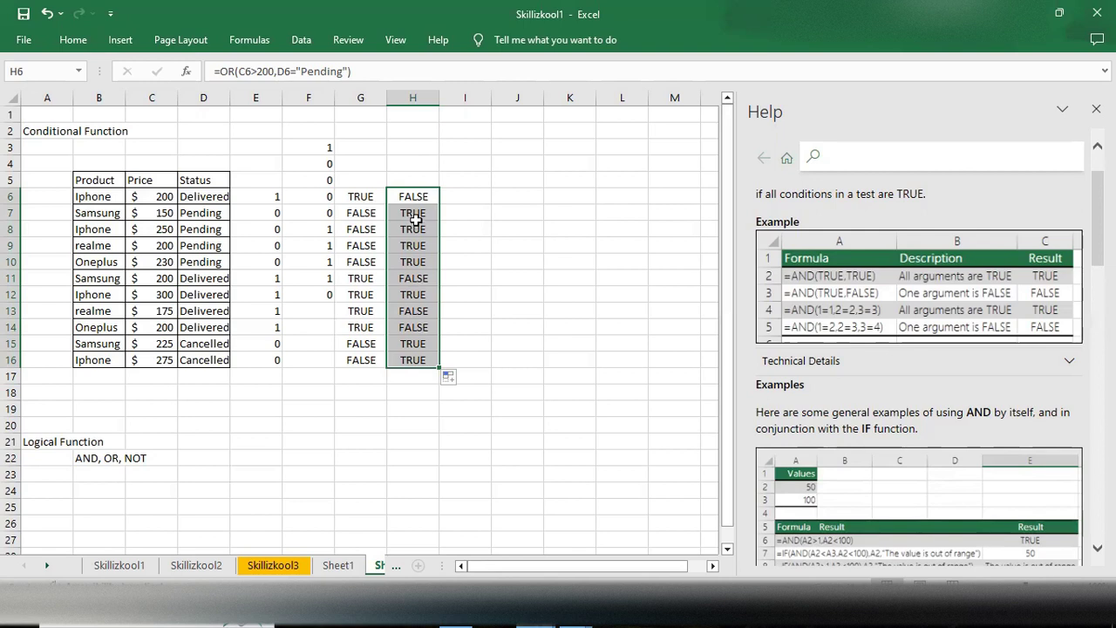
{"action": "left_click", "coordinate": [414, 218]}
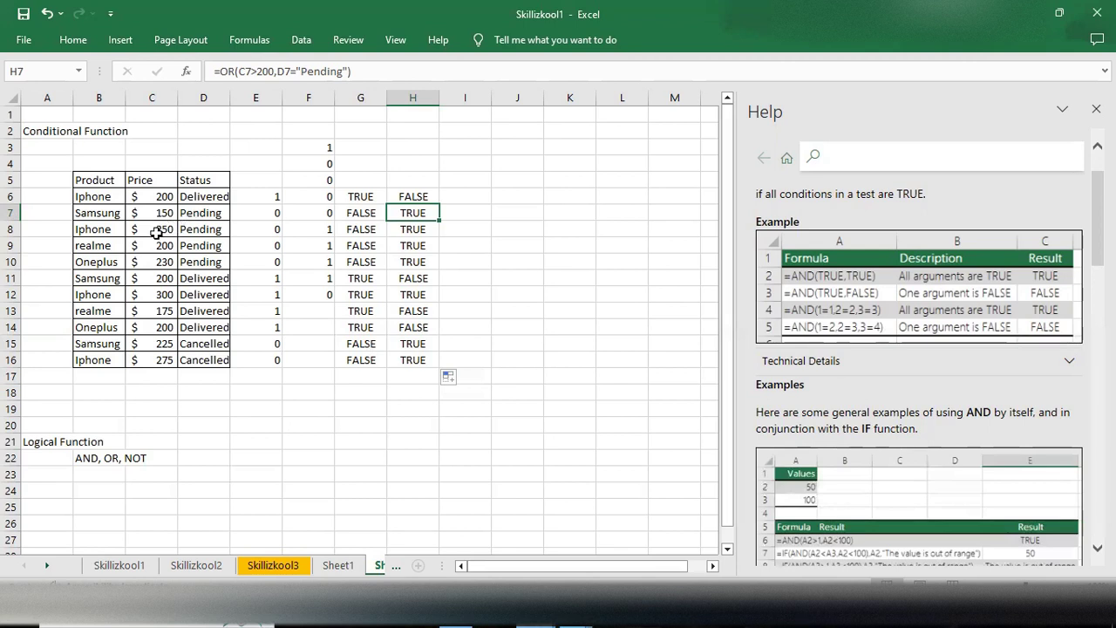
{"action": "left_click", "coordinate": [156, 231]}
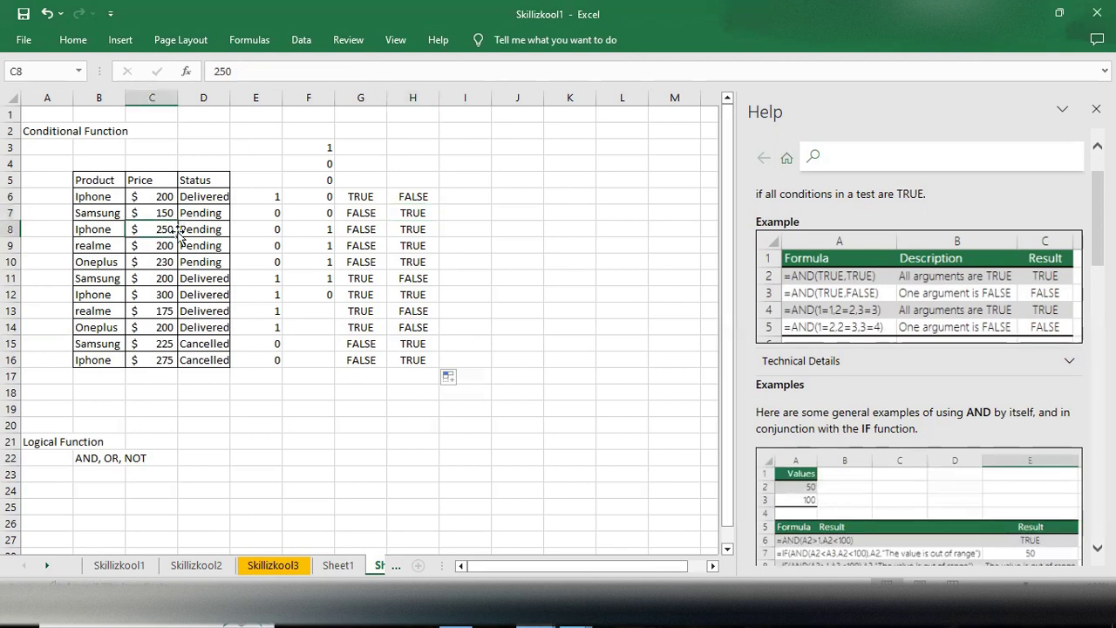
{"action": "left_click", "coordinate": [406, 235]}
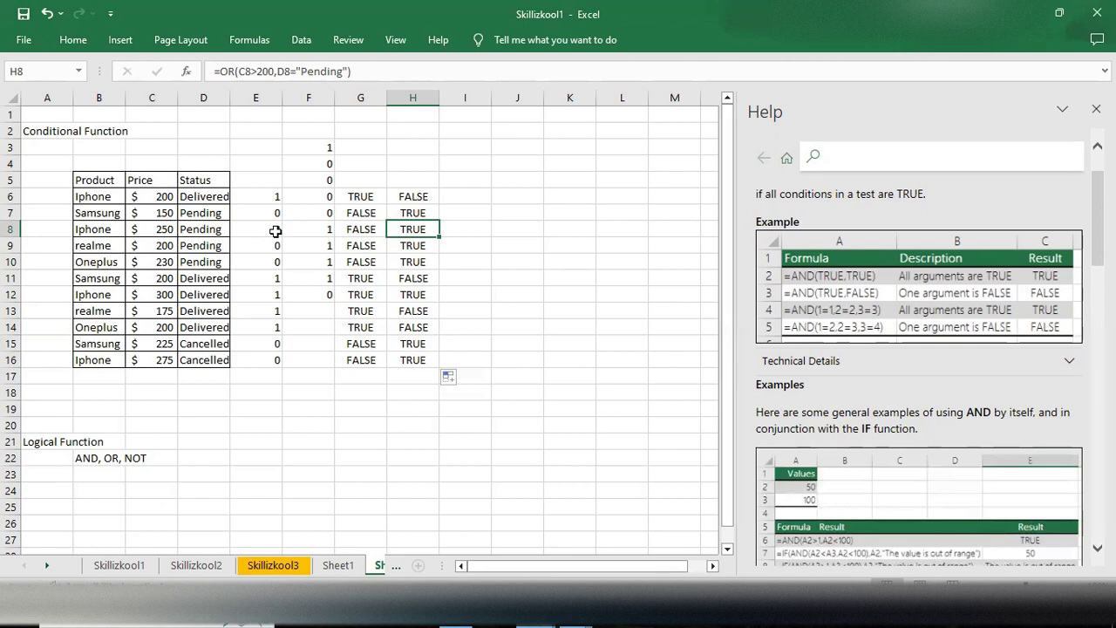
{"action": "left_click", "coordinate": [401, 247]}
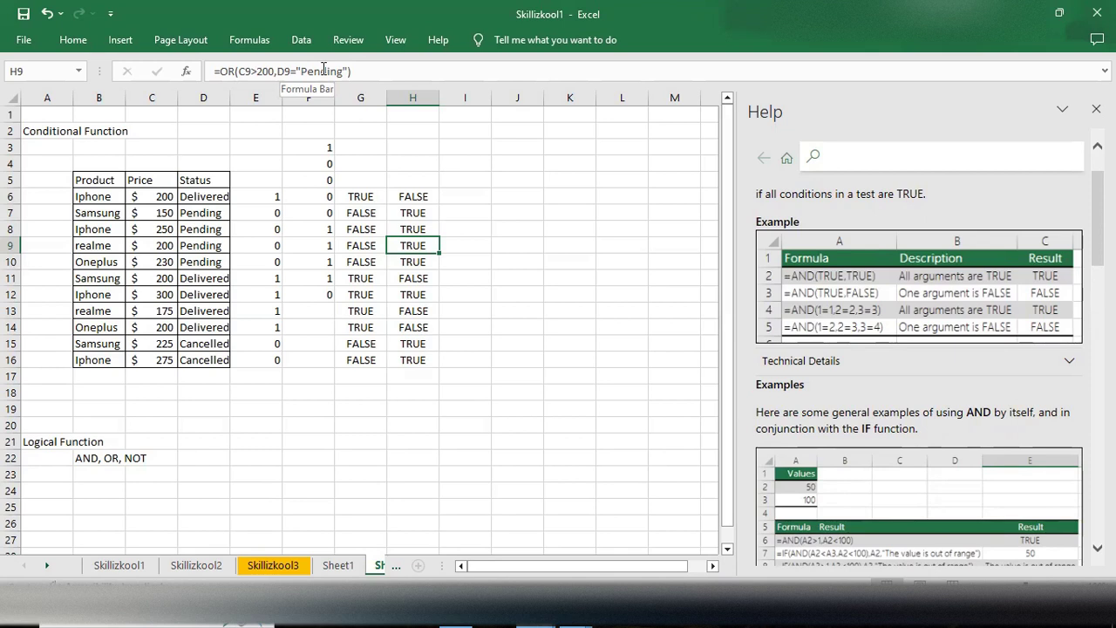
Step: Check the copied OR formulas in H11 to H16 against each product's price and status
{"action": "left_click", "coordinate": [406, 281]}
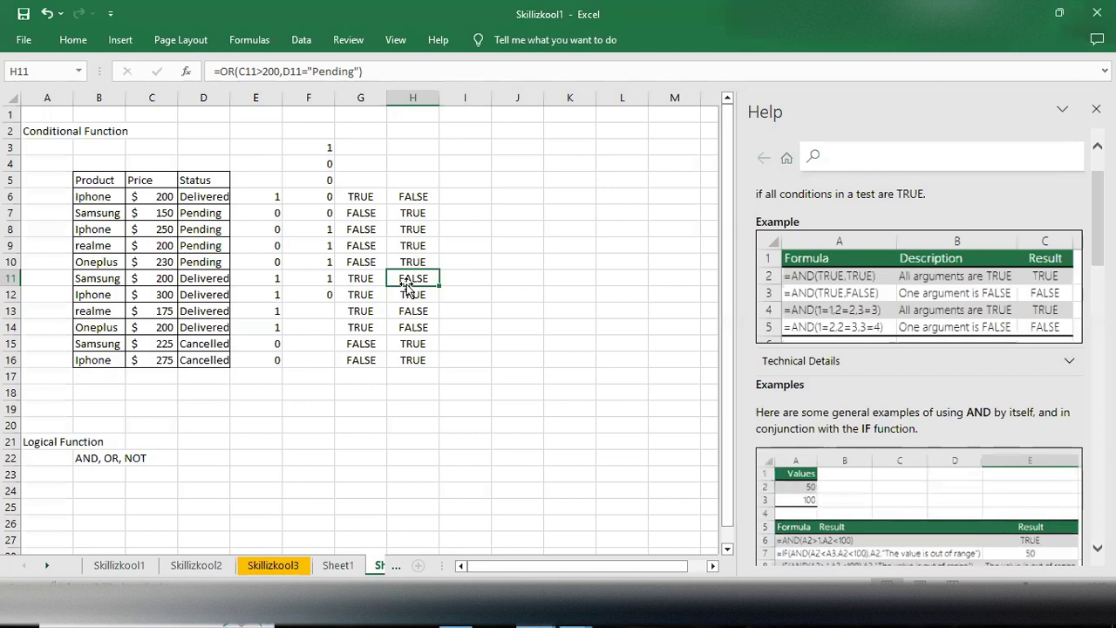
{"action": "left_click", "coordinate": [412, 295]}
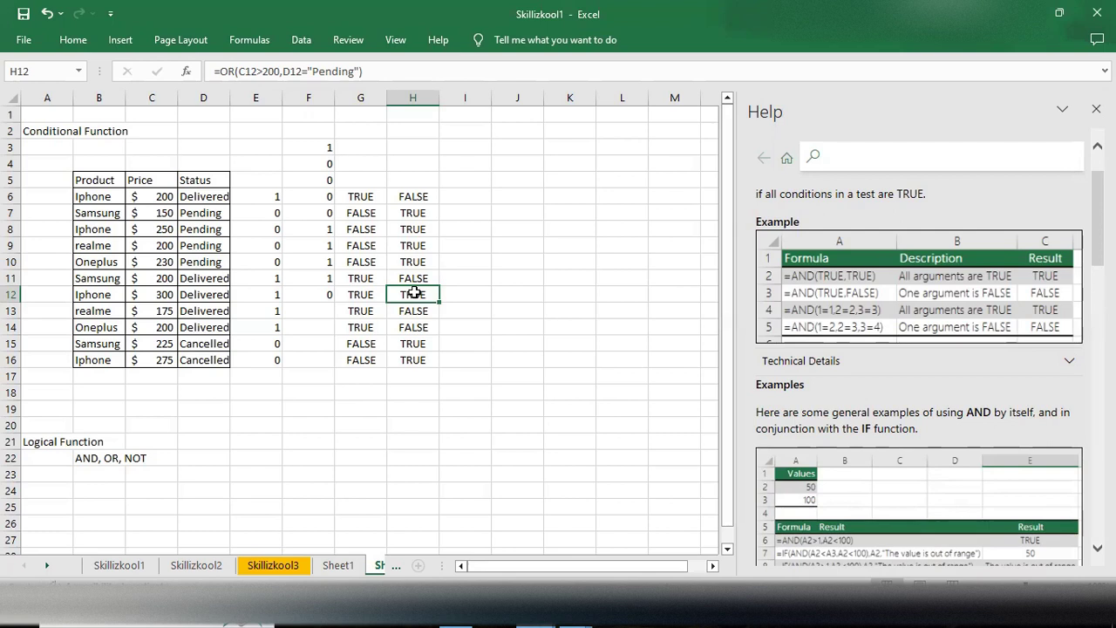
{"action": "left_click", "coordinate": [411, 311]}
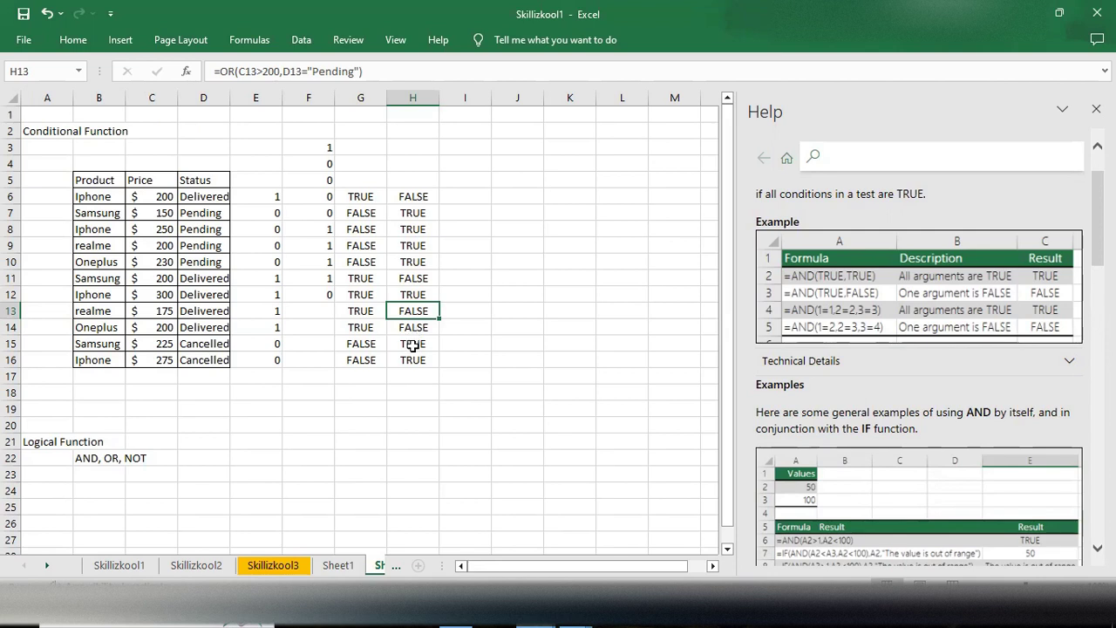
{"action": "left_click", "coordinate": [413, 328]}
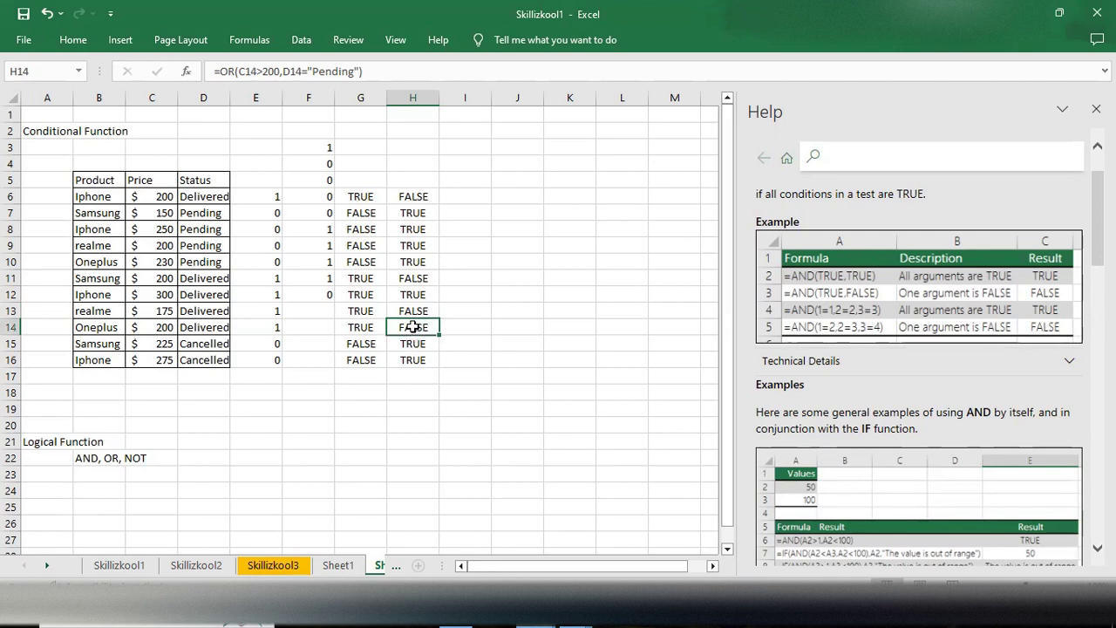
{"action": "left_click", "coordinate": [412, 345]}
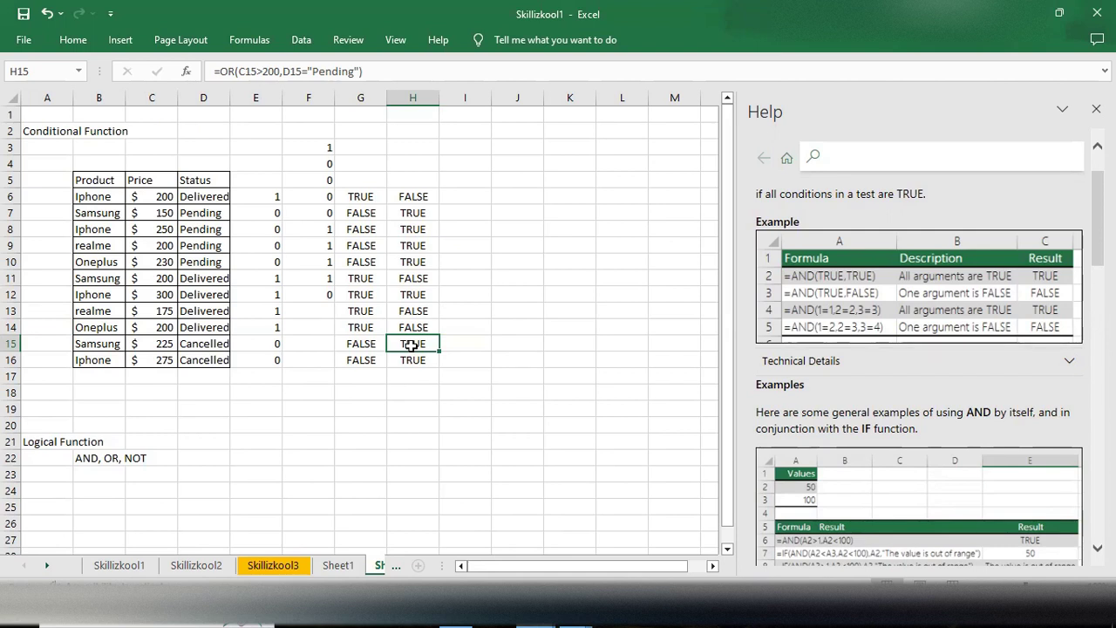
{"action": "left_click", "coordinate": [413, 359]}
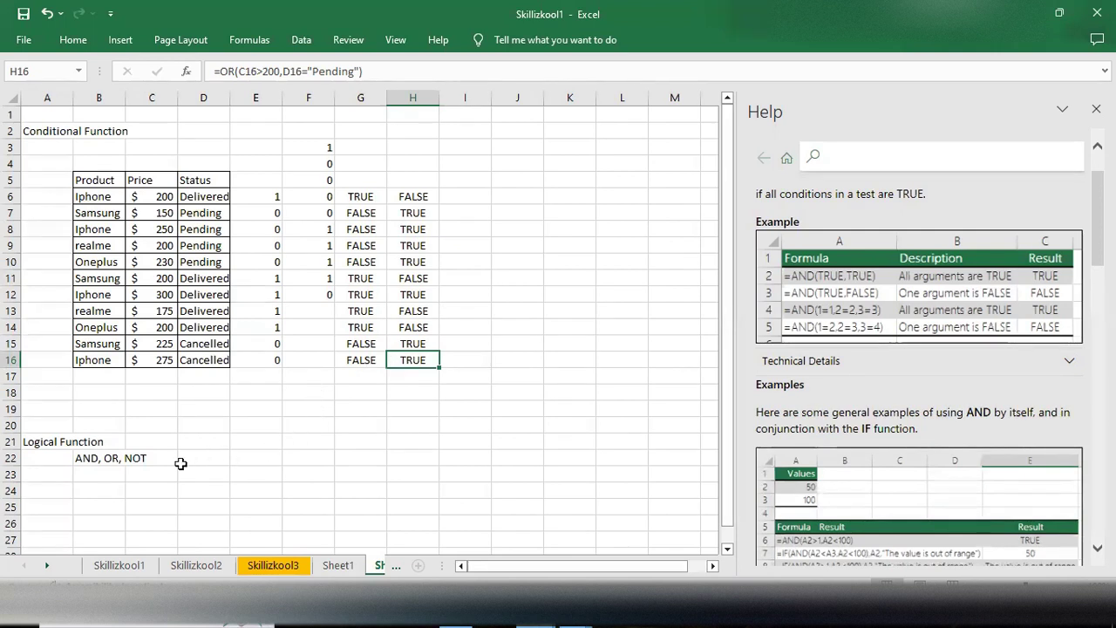
{"action": "left_click", "coordinate": [257, 478]}
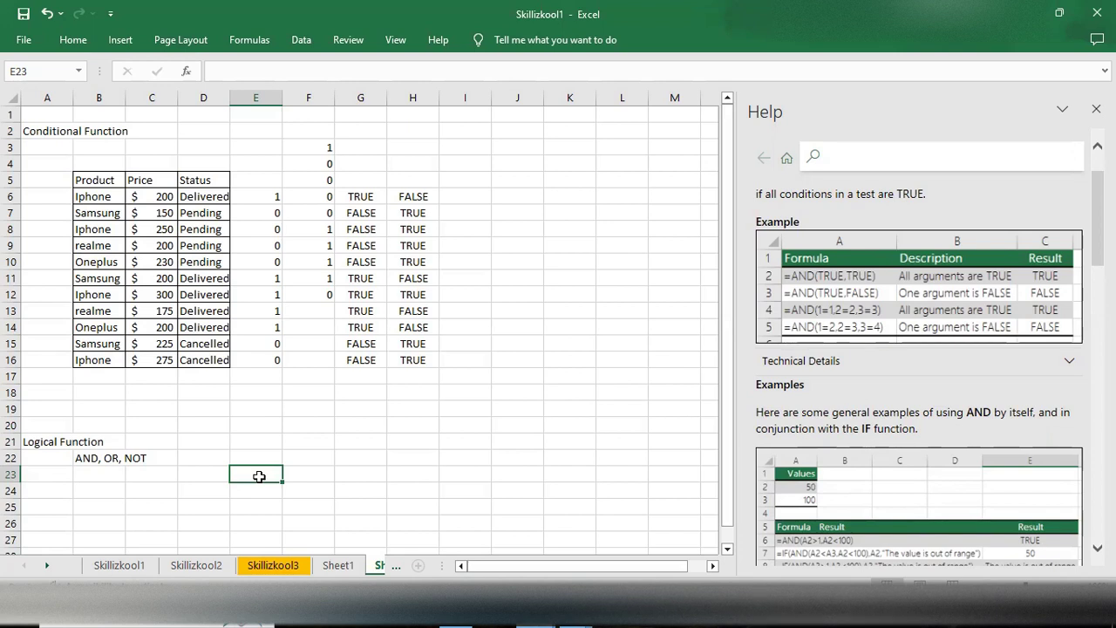
Step: Enter the formula =NOT(G6) in I6 to reverse the first product's AND result
{"action": "left_click", "coordinate": [462, 198]}
{"action": "double_click", "coordinate": [462, 199]}
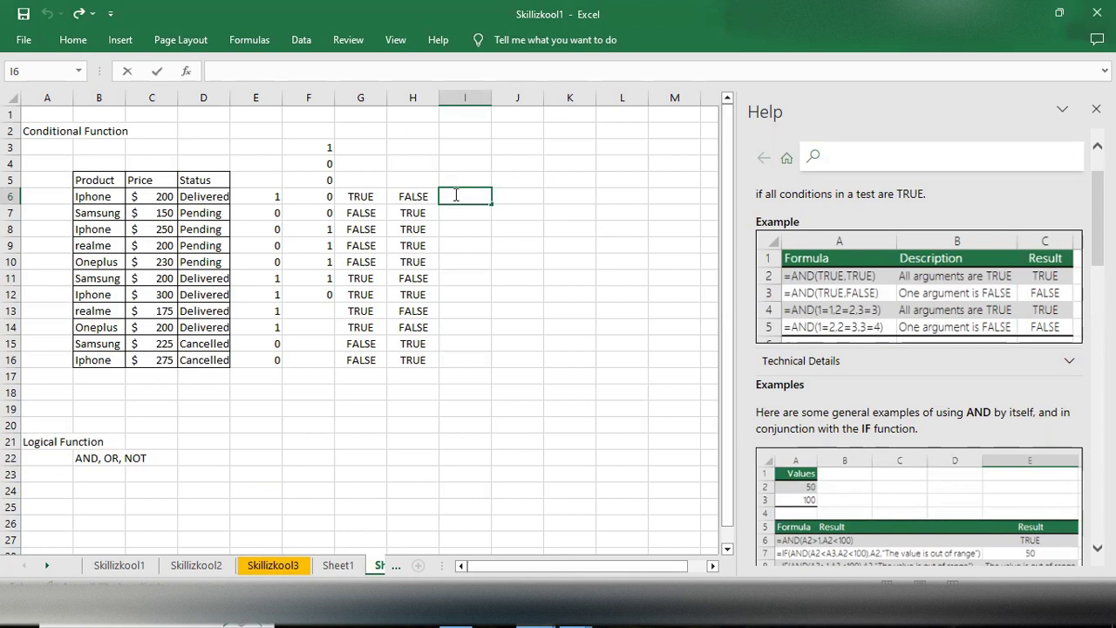
{"action": "type", "text": "=NOT"}
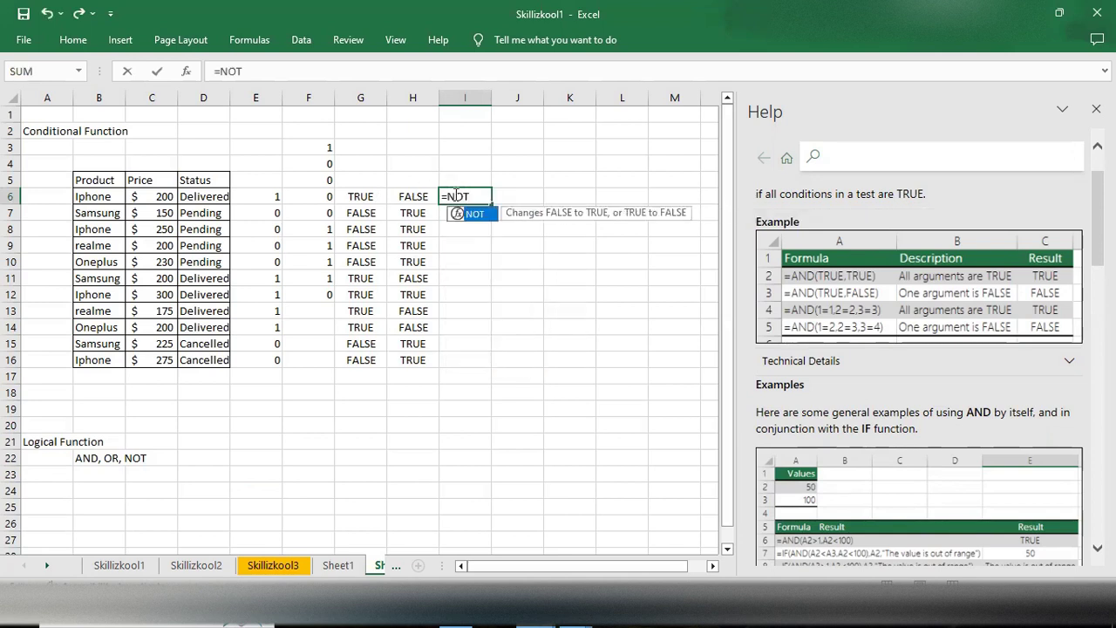
{"action": "type", "text": "("}
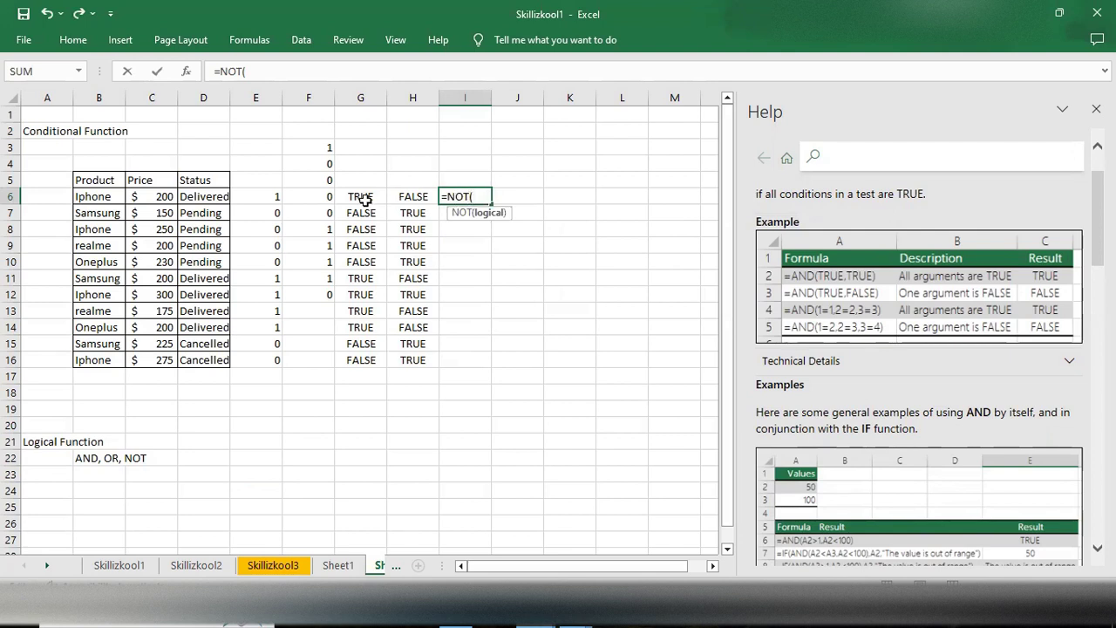
{"action": "left_click", "coordinate": [364, 198]}
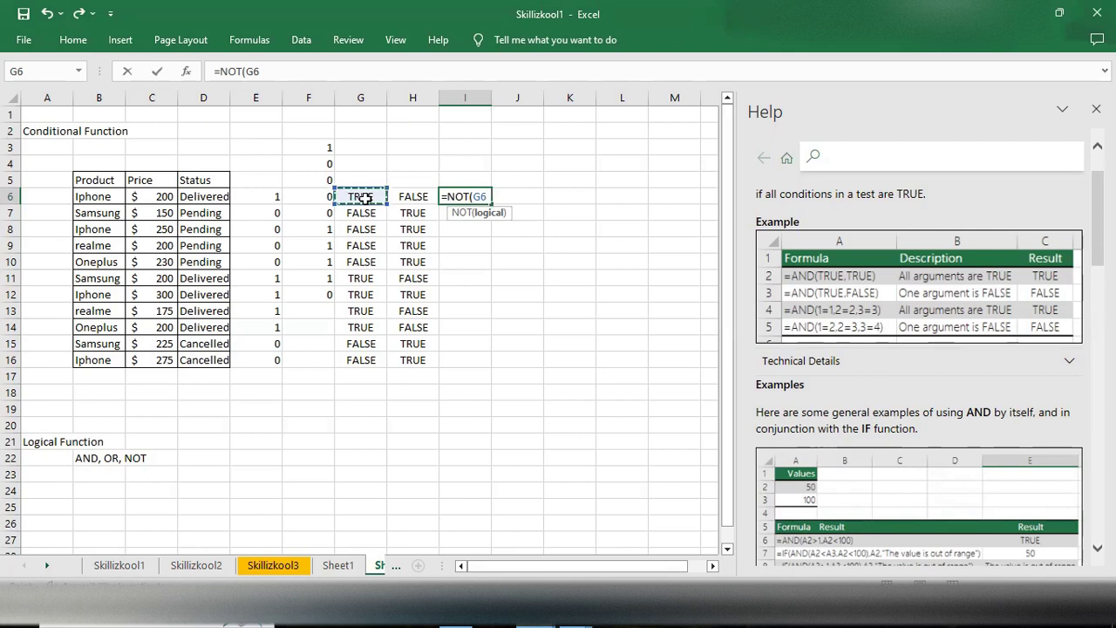
{"action": "type", "text": ")"}
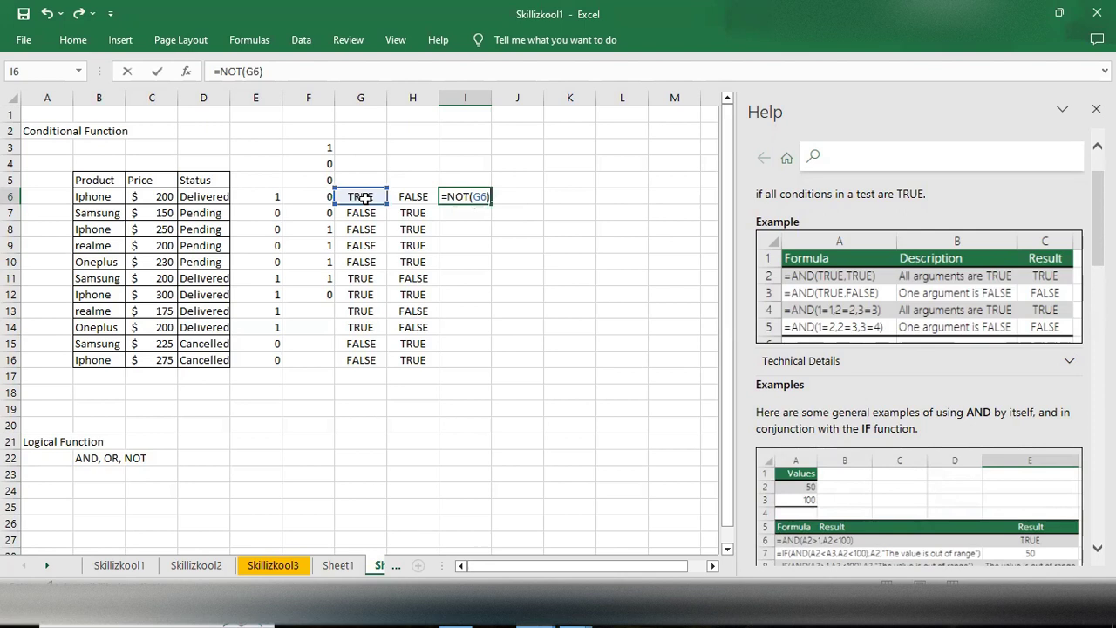
{"action": "key", "text": "Return"}
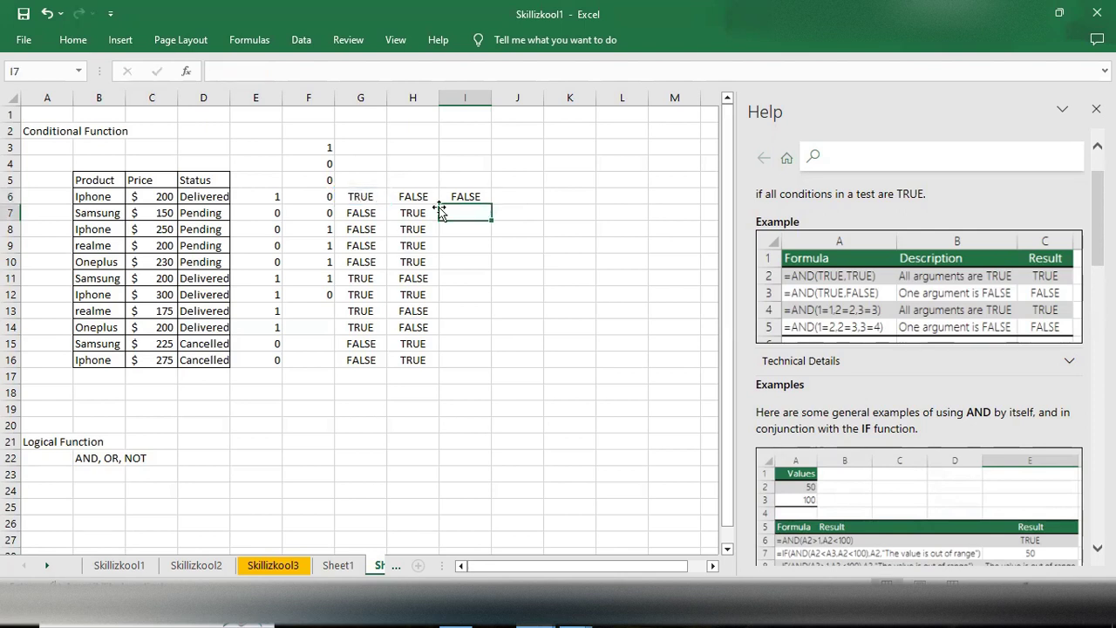
Step: Fill the NOT formula from I6 down to I16 and compare I6 and I7 with the AND formulas in G6 and G7
{"action": "left_click", "coordinate": [475, 202]}
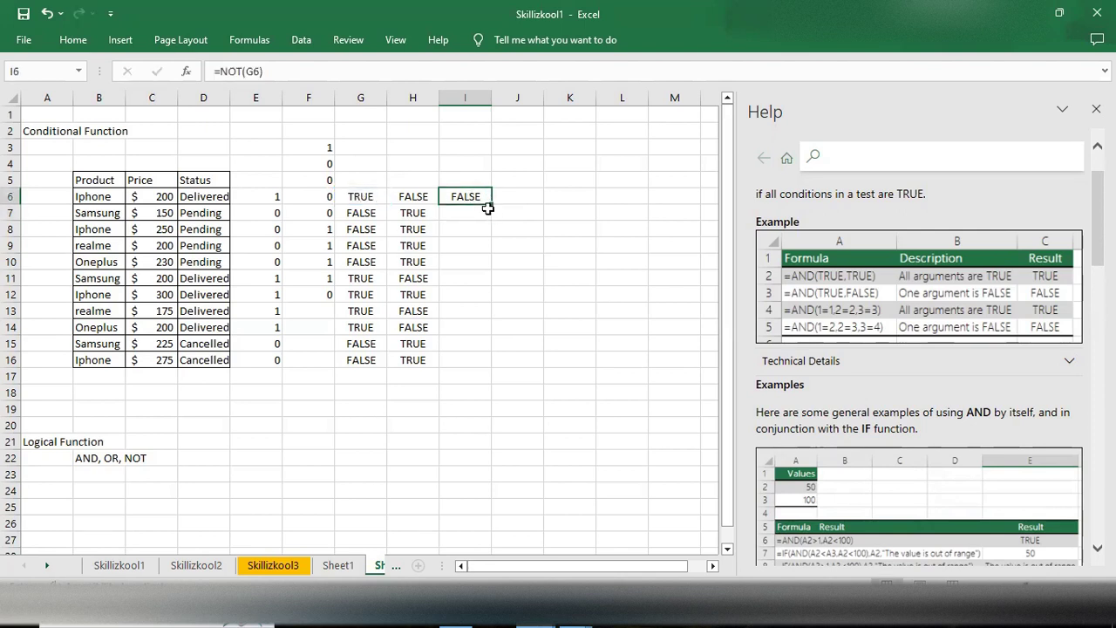
{"action": "double_click", "coordinate": [493, 212]}
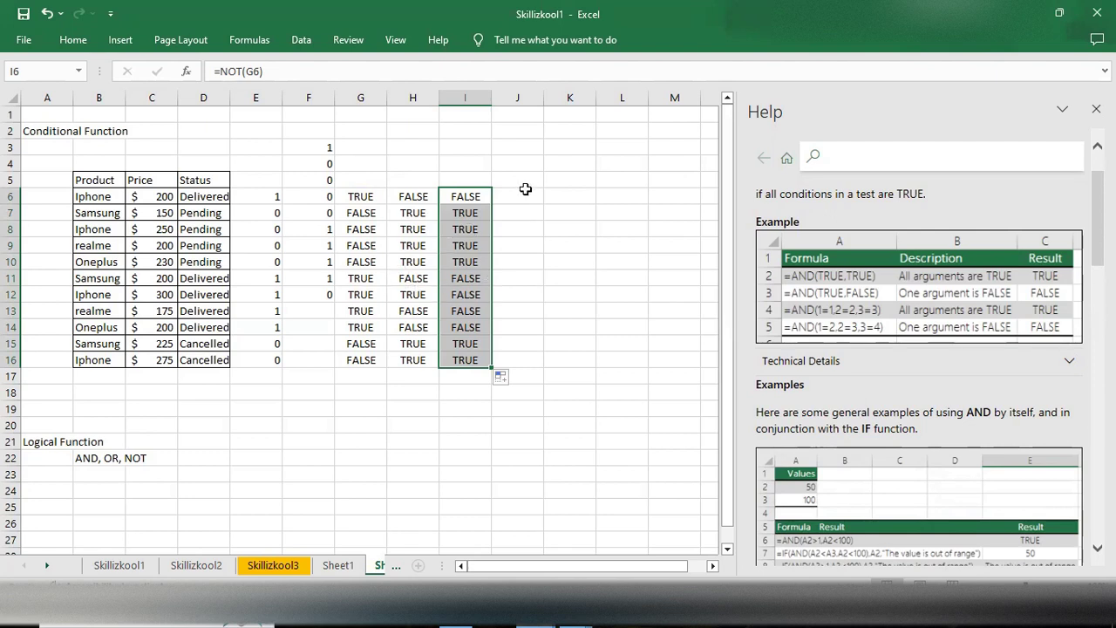
{"action": "left_click", "coordinate": [467, 199]}
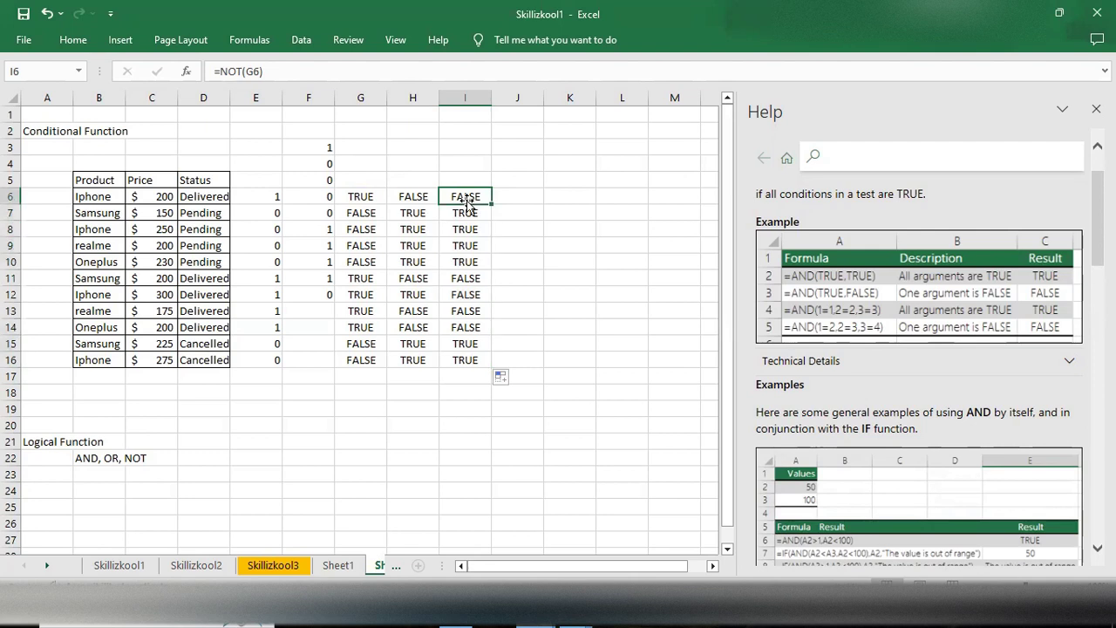
{"action": "left_click", "coordinate": [361, 198]}
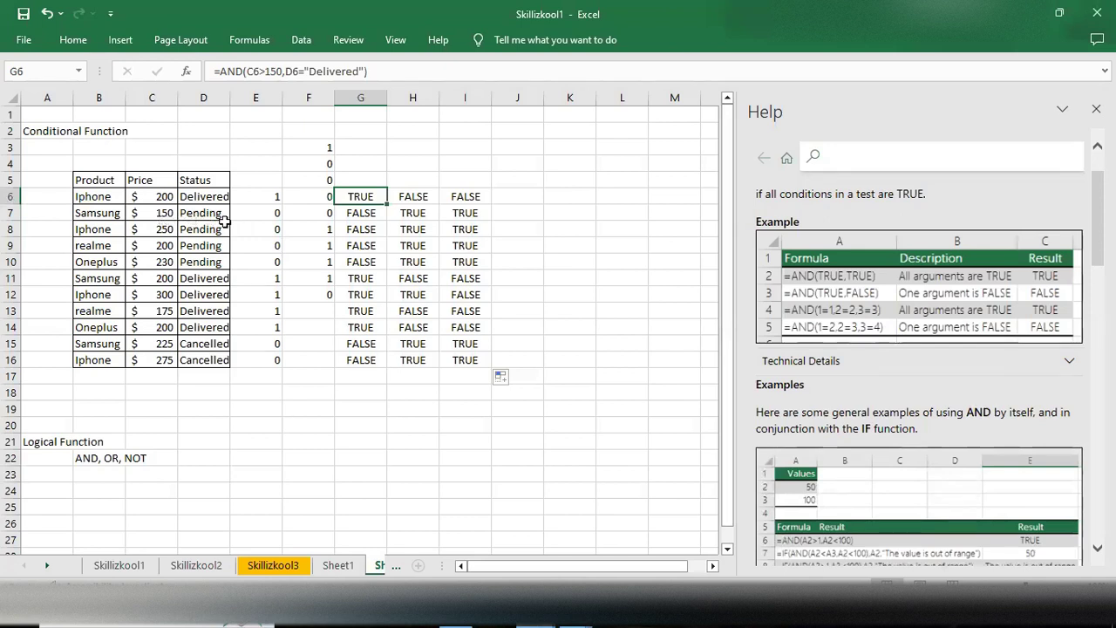
{"action": "left_click", "coordinate": [468, 214]}
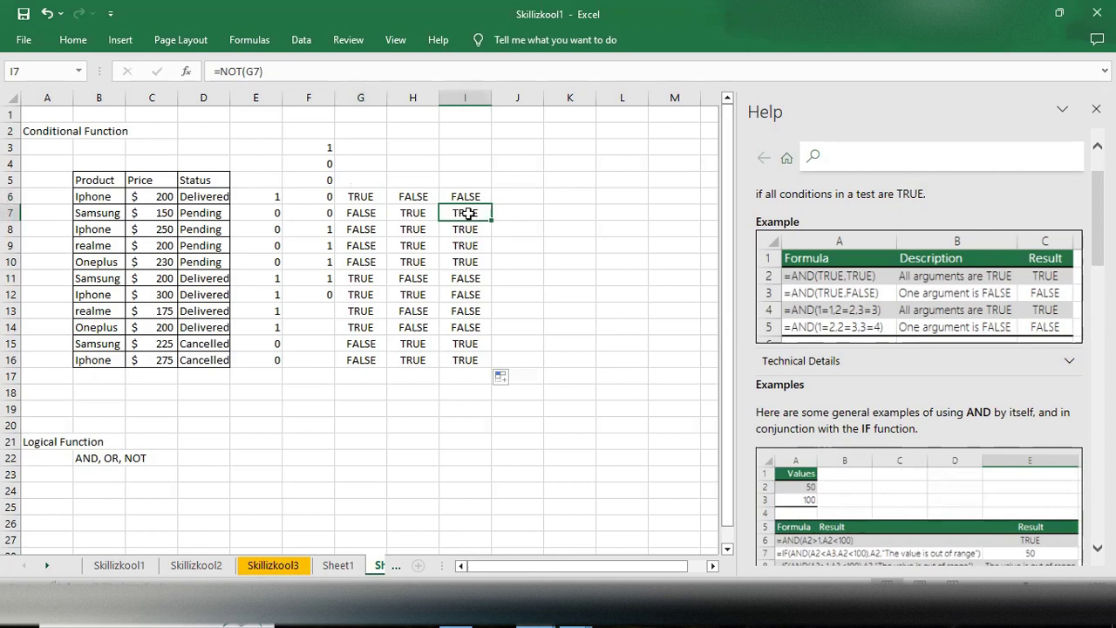
{"action": "left_click", "coordinate": [359, 214]}
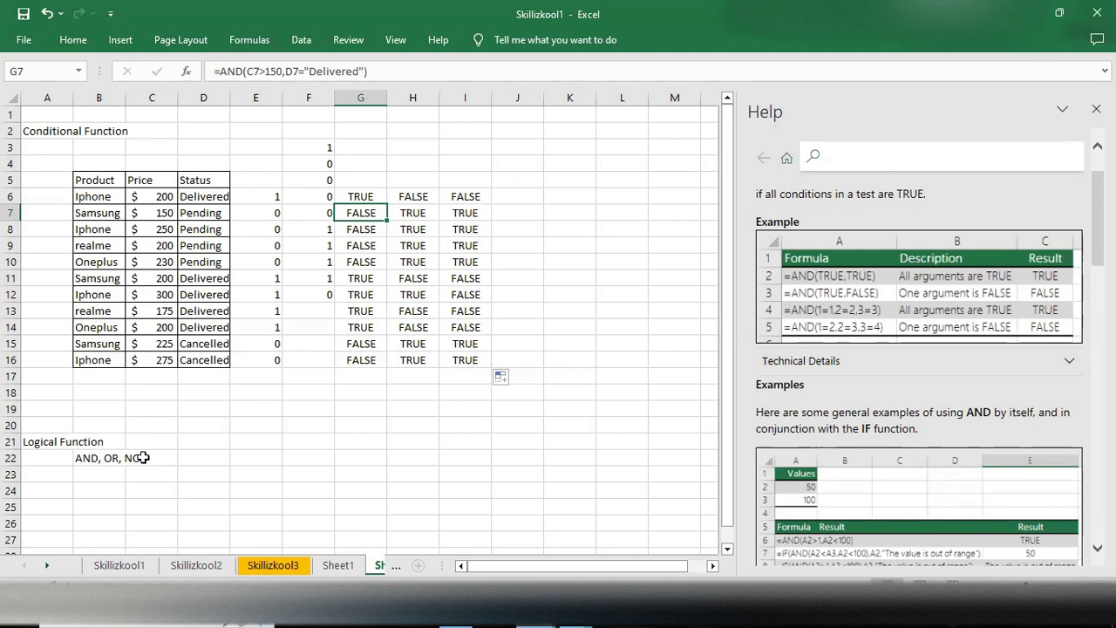
Step: Begin an IF formula in J7 with a nested AND function as its logical test
{"action": "left_click", "coordinate": [518, 209]}
{"action": "type", "text": "="}
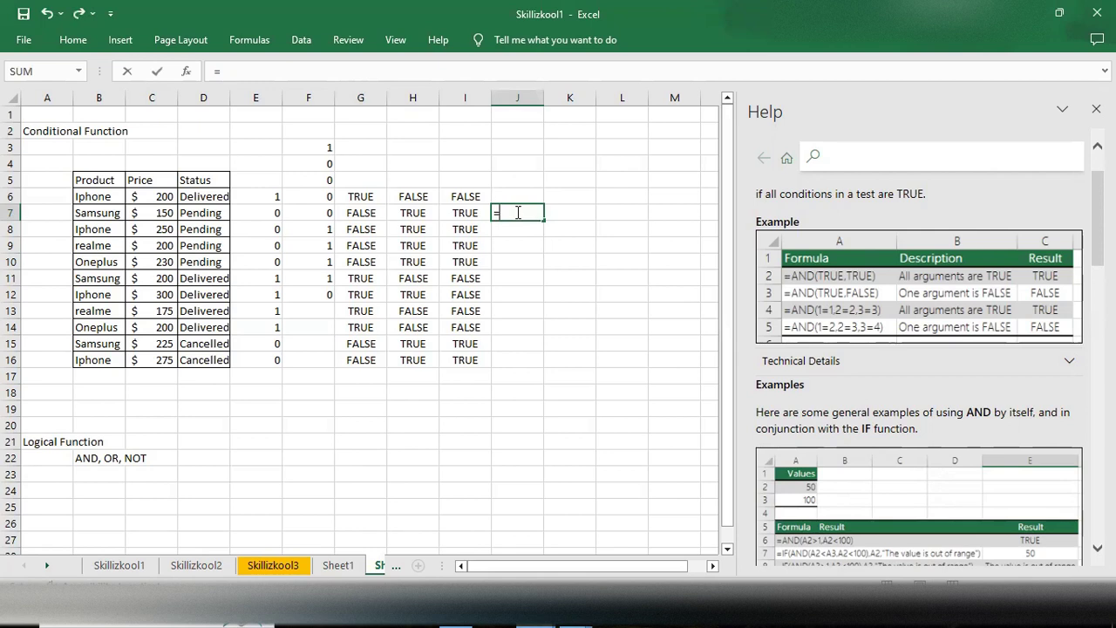
{"action": "type", "text": "if"}
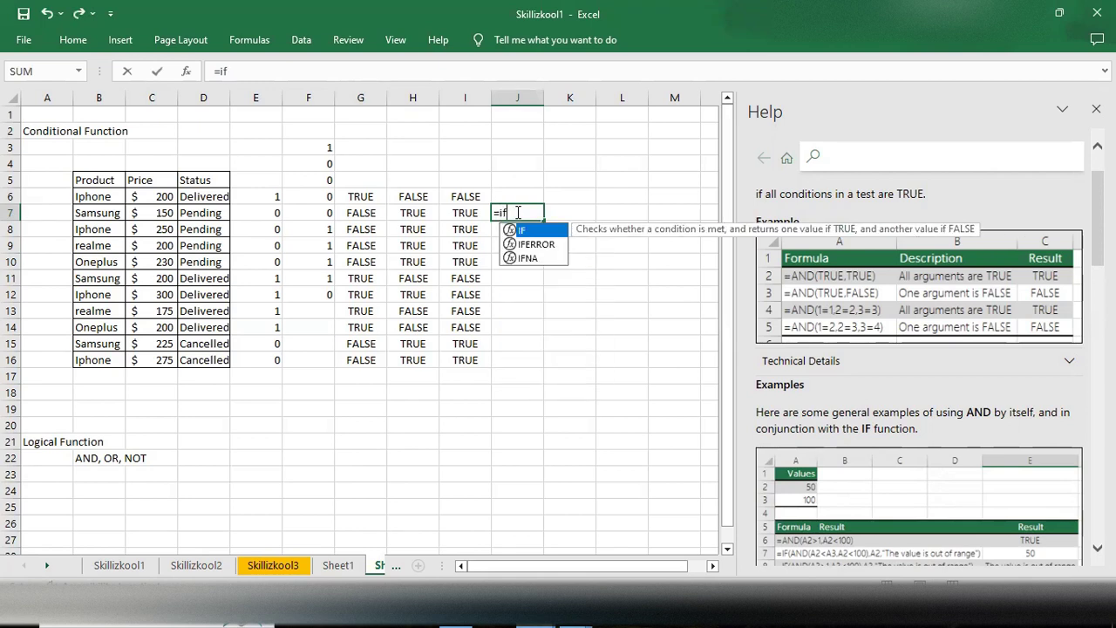
{"action": "key", "text": "Tab"}
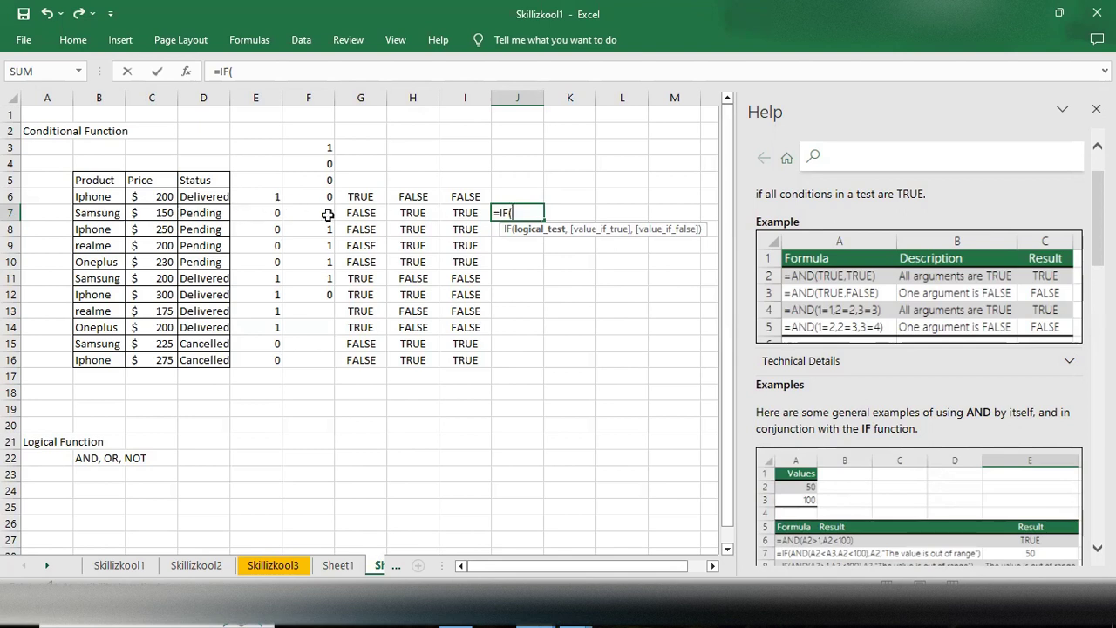
{"action": "left_click", "coordinate": [103, 216]}
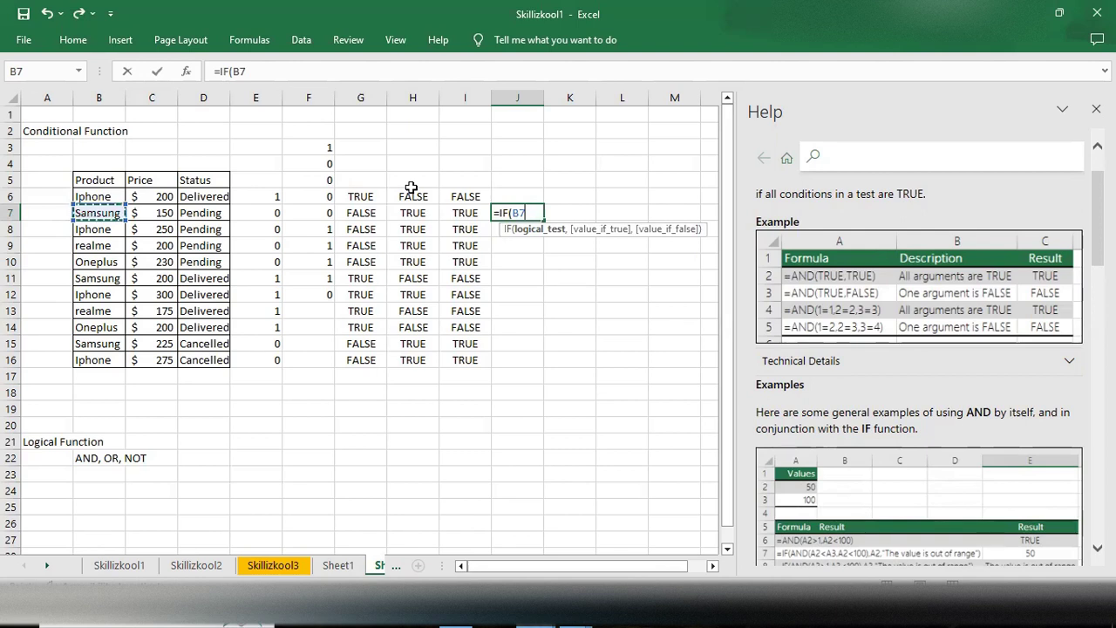
{"action": "key", "text": "BackSpace"}
{"action": "key", "text": "BackSpace"}
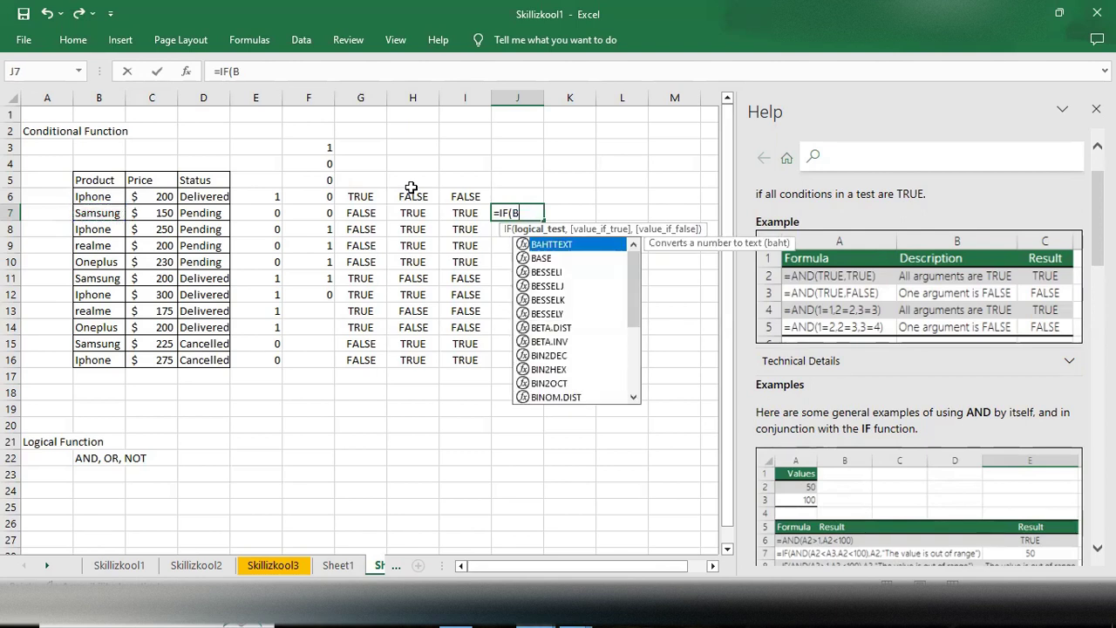
{"action": "type", "text": "AND"}
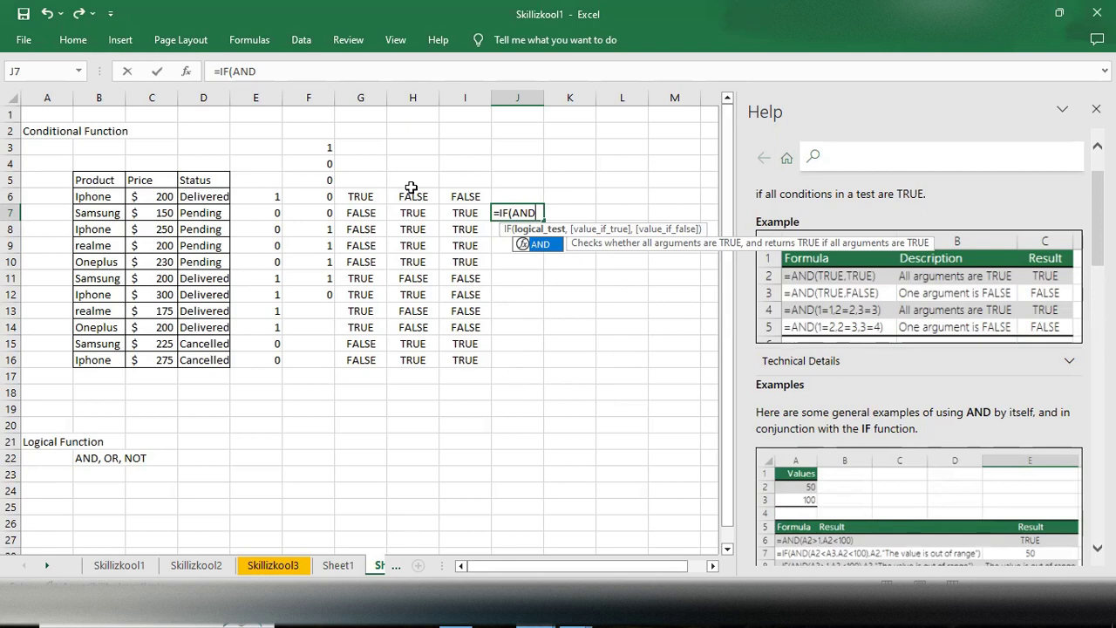
{"action": "type", "text": "("}
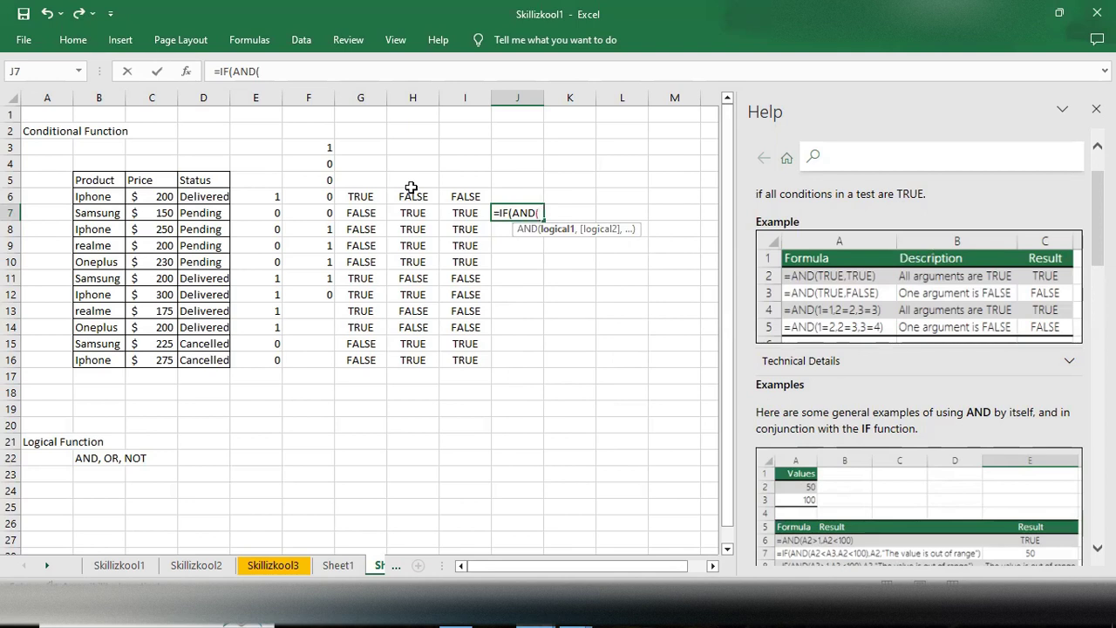
Step: Add B7="Samsung" as the first condition of the nested AND in J7
{"action": "left_click", "coordinate": [109, 216]}
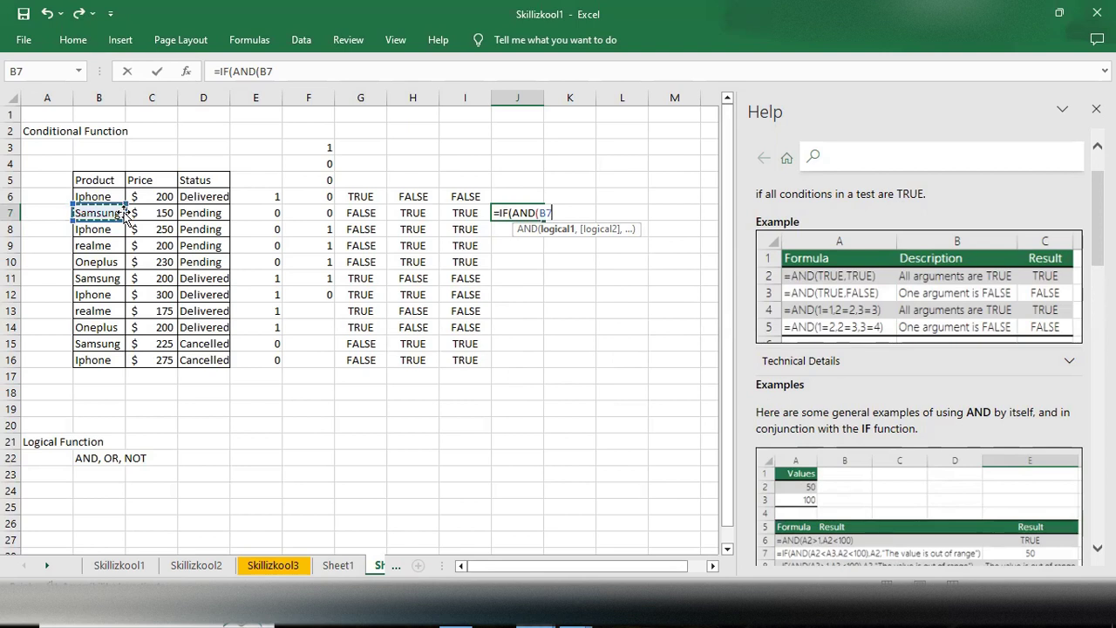
{"action": "type", "text": "=\""}
{"action": "type", "text": "S"}
{"action": "key", "text": "BackSpace"}
{"action": "type", "text": "\"S"}
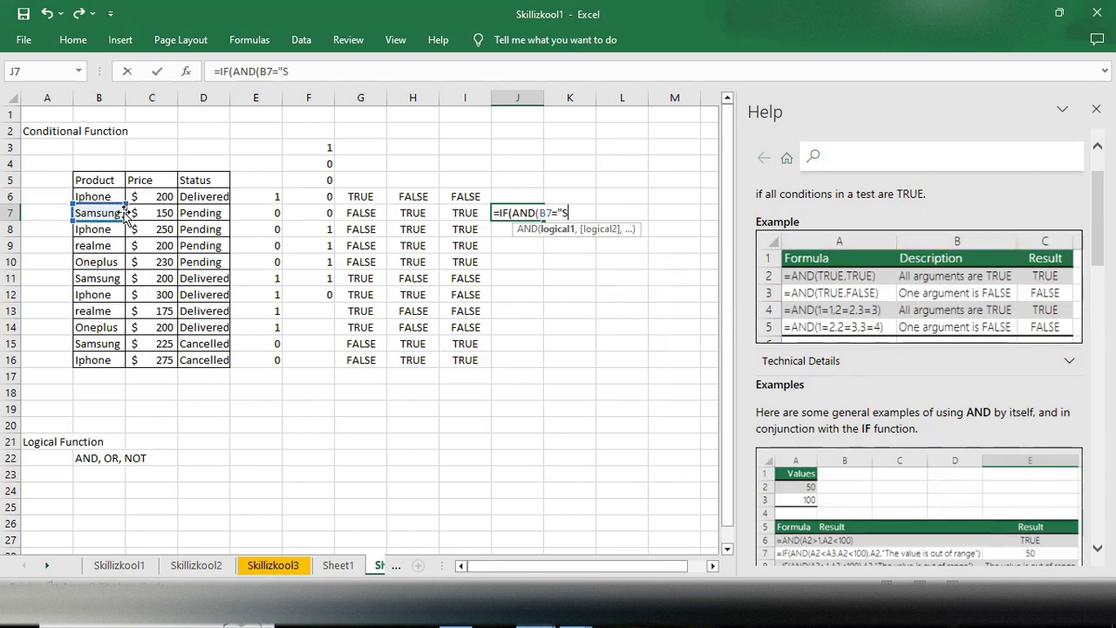
{"action": "type", "text": "amsung\""}
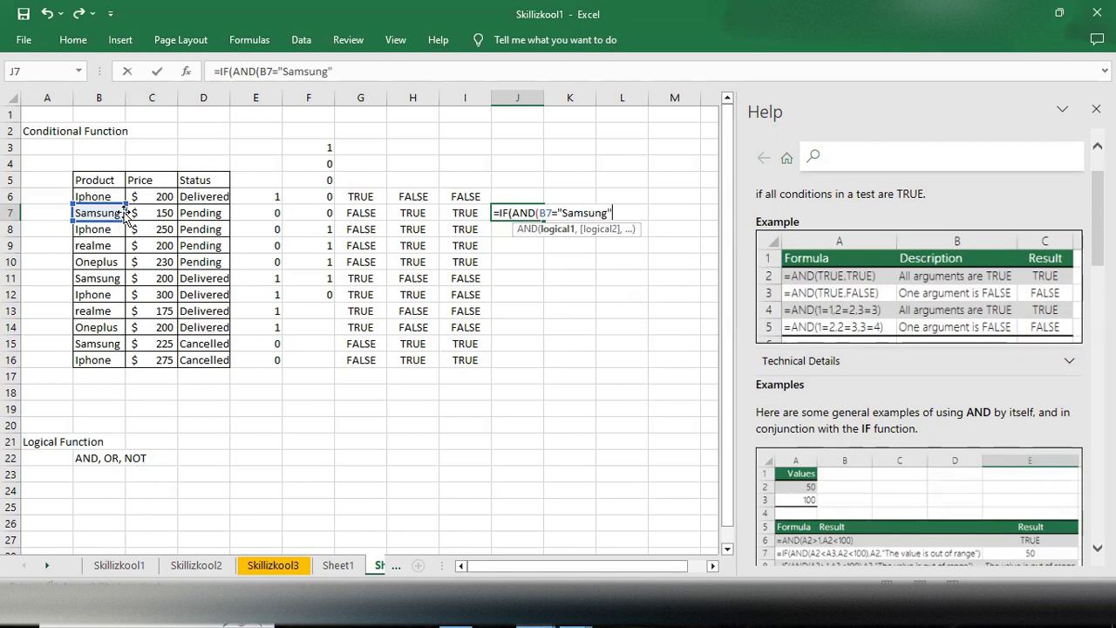
{"action": "type", "text": ","}
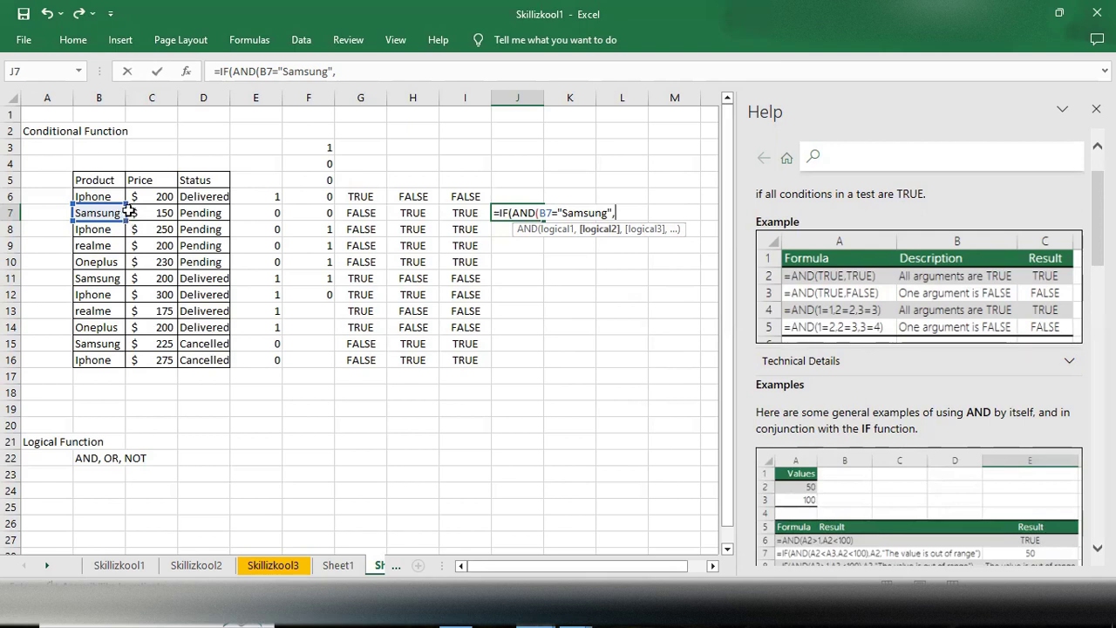
Step: Add C7>=150 as the second condition of the nested AND in J7 and close the AND function
{"action": "left_click", "coordinate": [157, 213]}
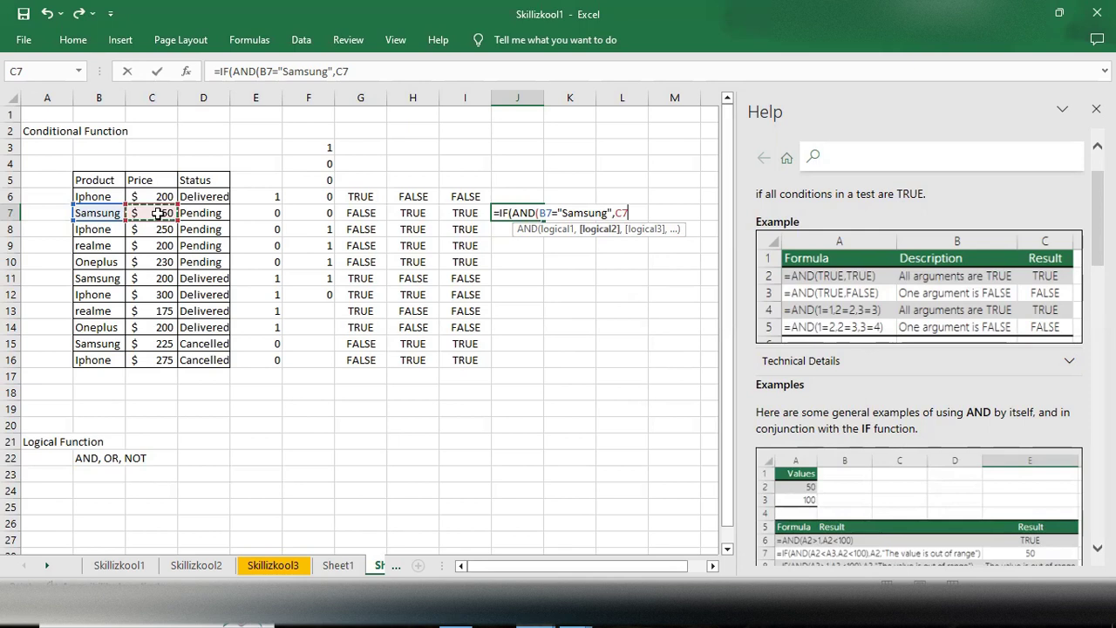
{"action": "type", "text": ">=150"}
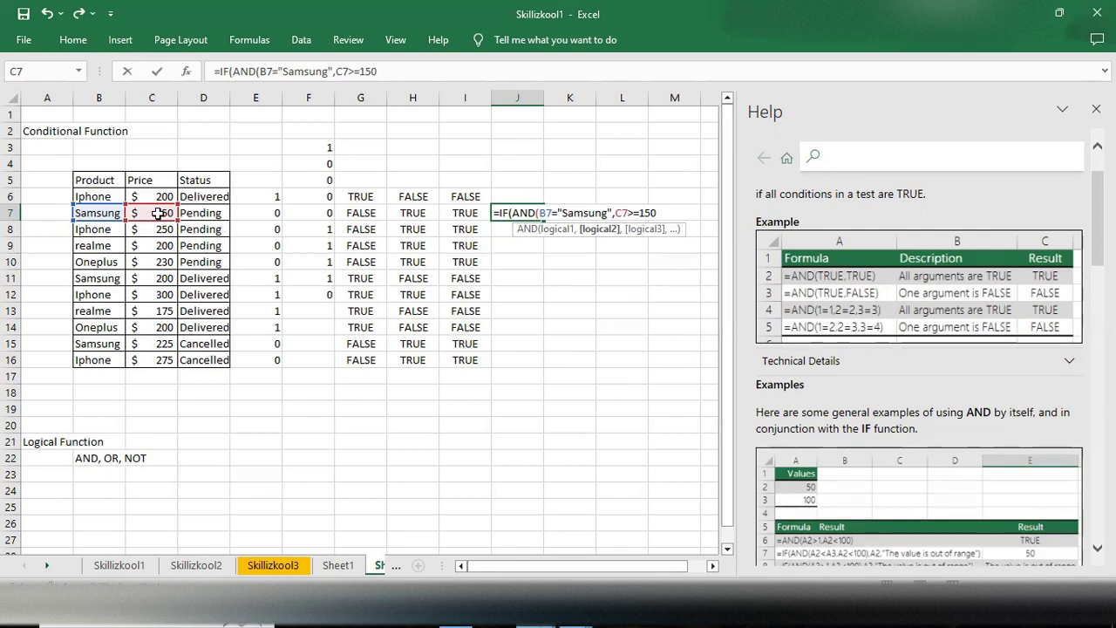
{"action": "type", "text": ")"}
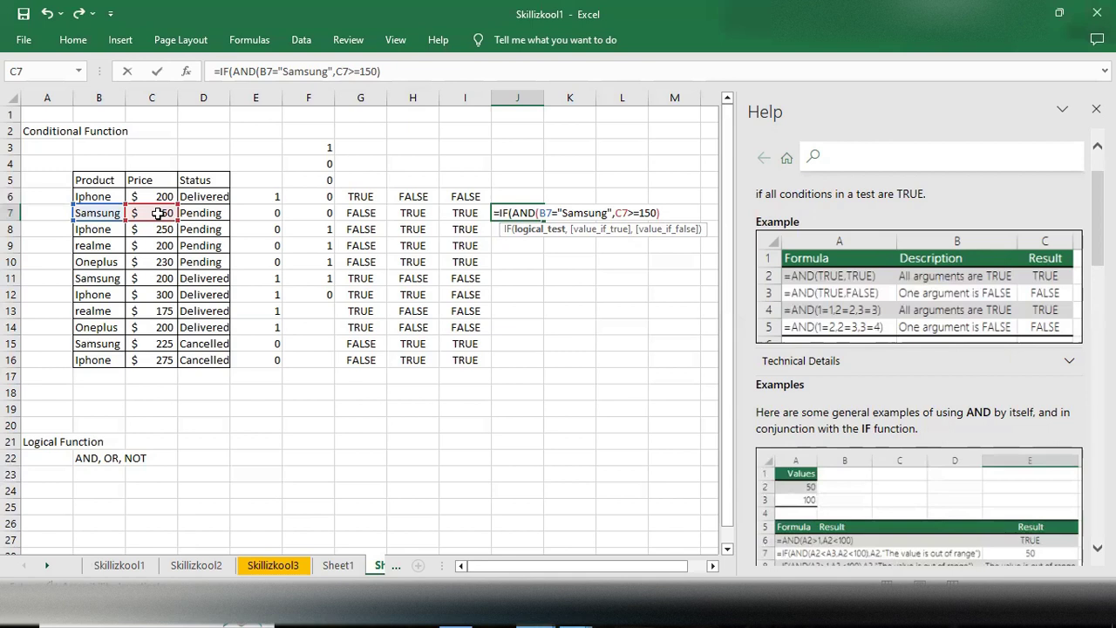
{"action": "type", "text": ","}
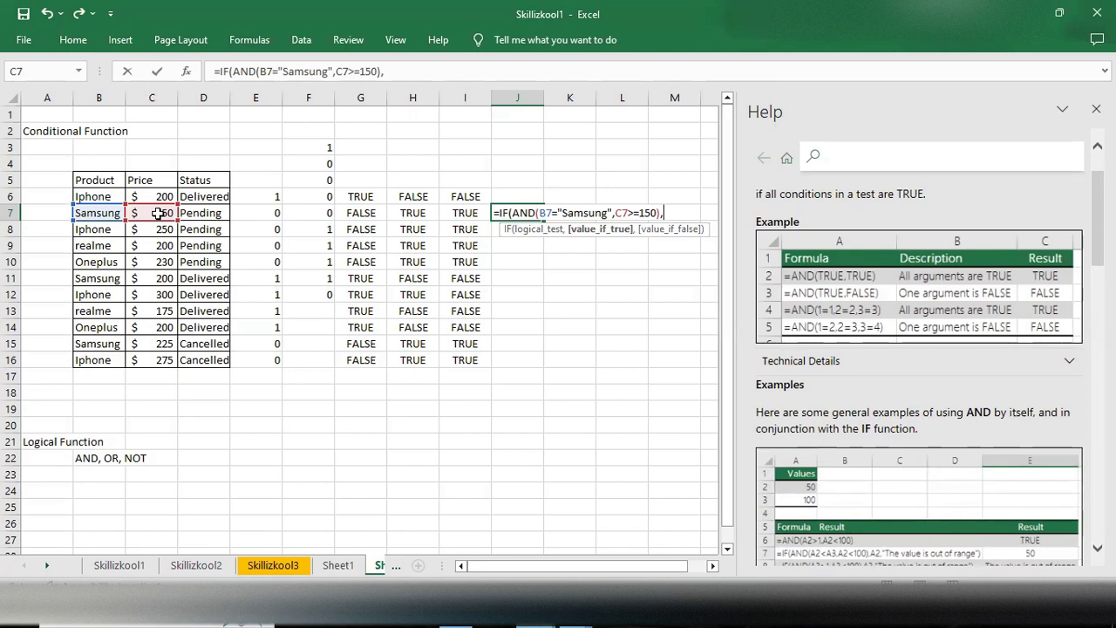
Step: Supply Bought as the IF formula's value if true and Not Buy as its value if false
{"action": "type", "text": "Bought"}
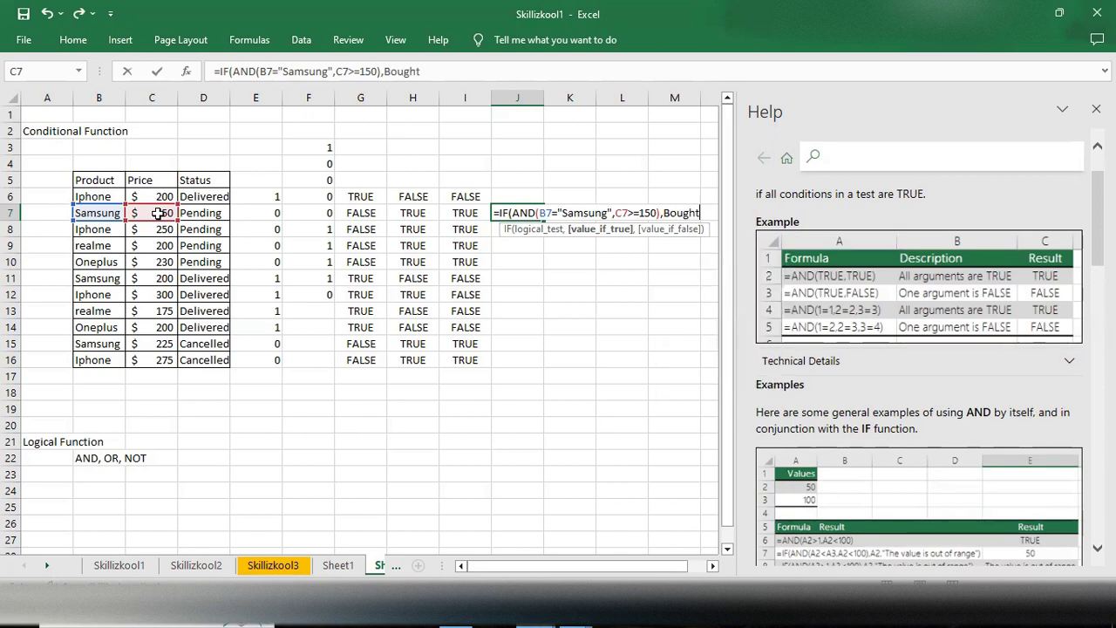
{"action": "type", "text": ","}
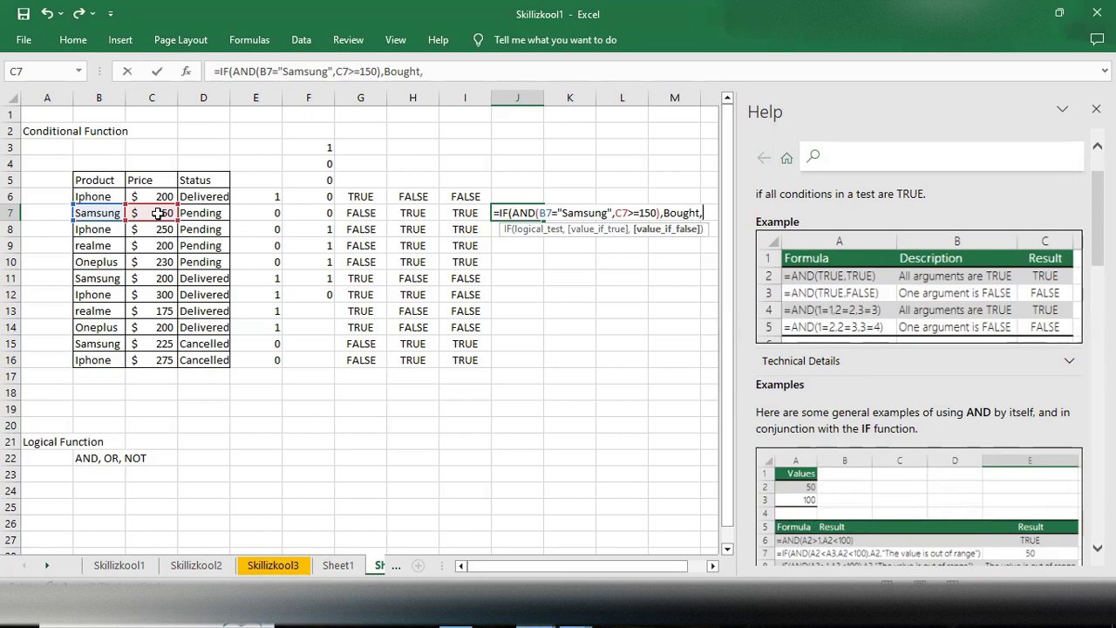
{"action": "type", "text": "No"}
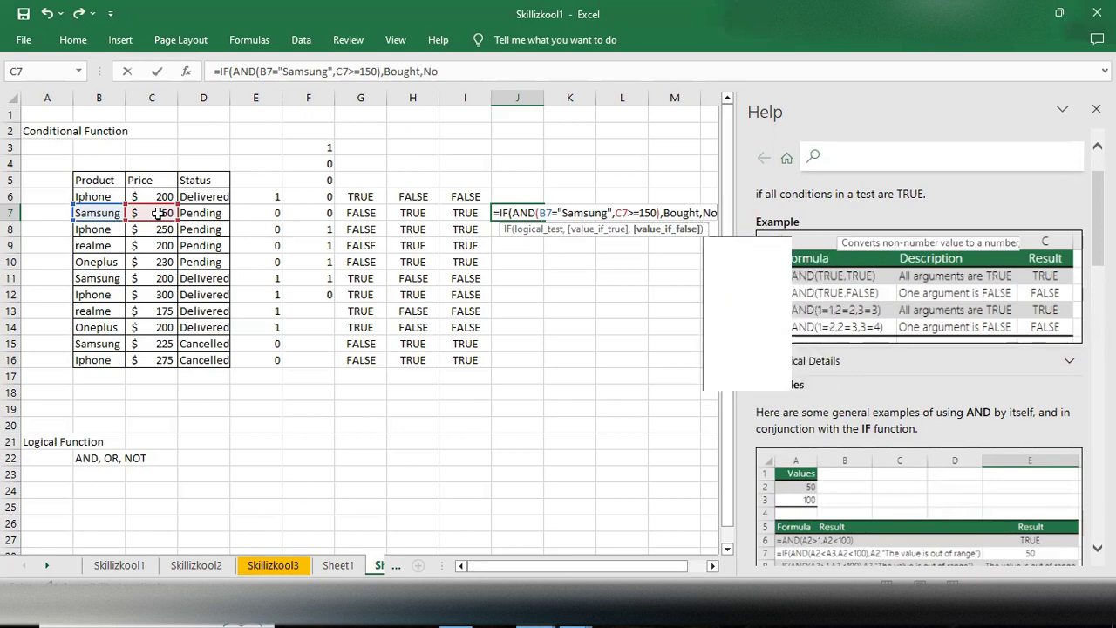
{"action": "type", "text": "t Buy"}
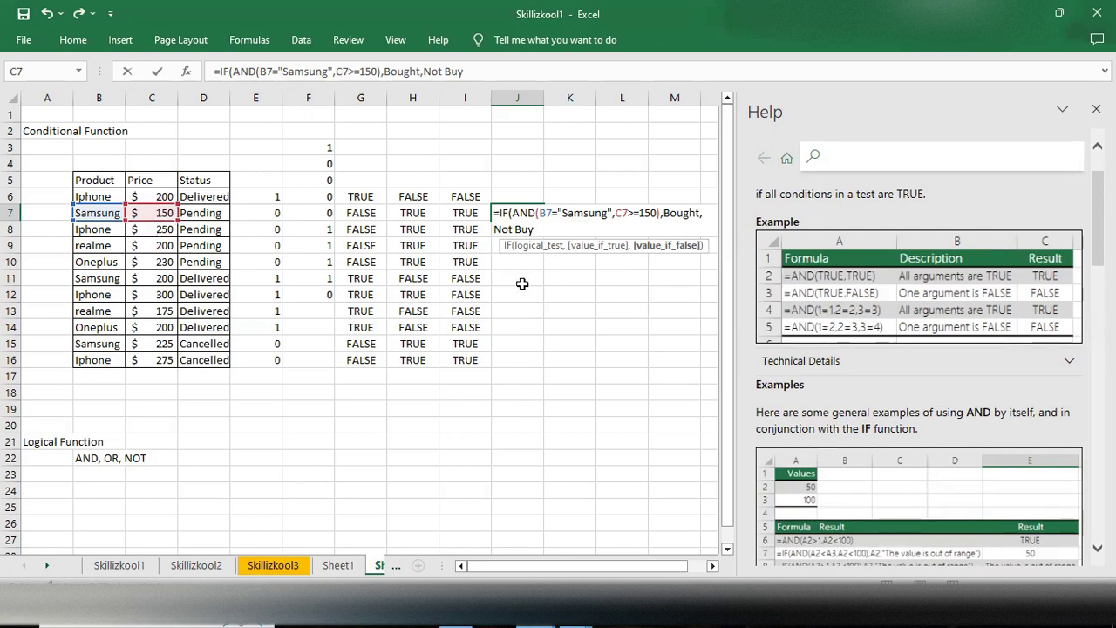
Step: Enclose Bought and Not Buy in double quotation marks within the J7 formula
{"action": "left_click", "coordinate": [665, 214]}
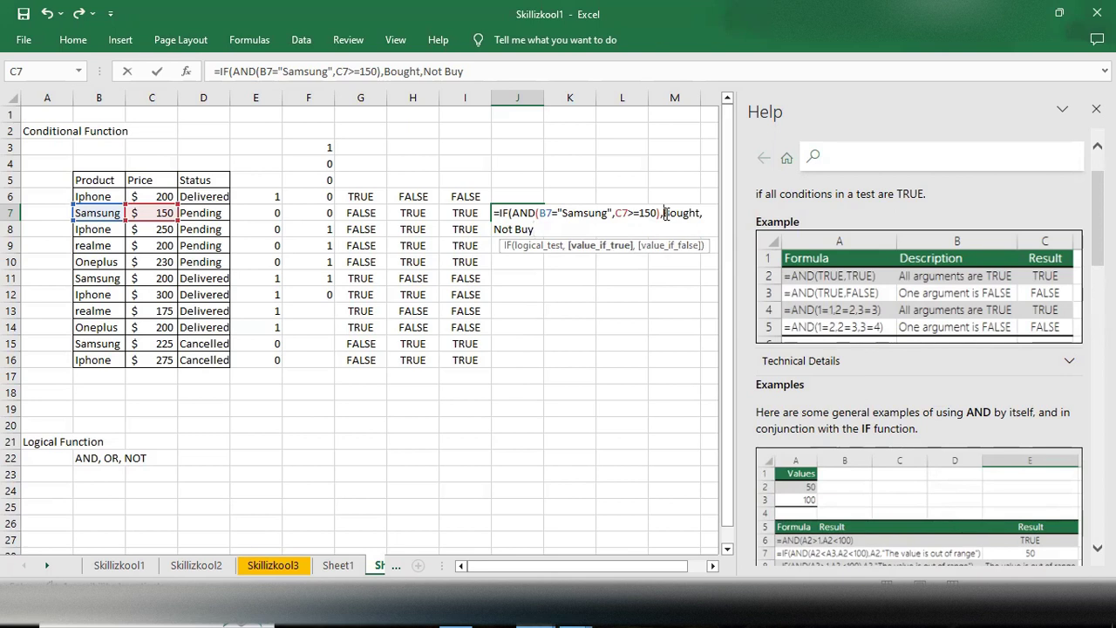
{"action": "type", "text": "\""}
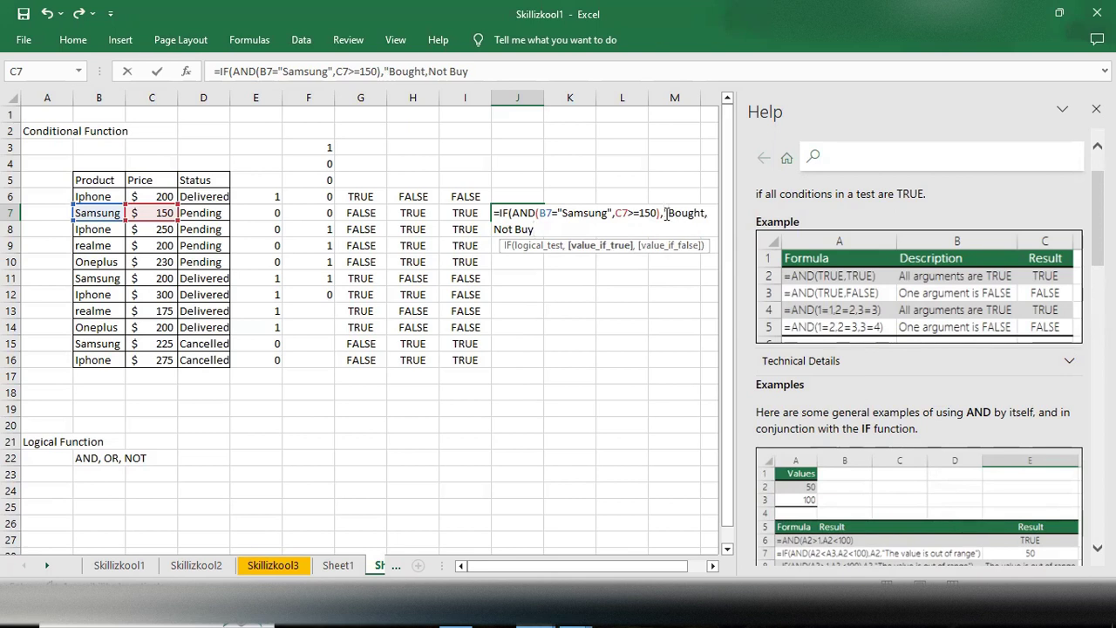
{"action": "key", "text": "Right"}
{"action": "key", "text": "Right"}
{"action": "key", "text": "Right"}
{"action": "key", "text": "Right"}
{"action": "type", "text": "\""}
{"action": "left_click", "coordinate": [541, 228]}
{"action": "type", "text": "\""}
{"action": "key", "text": "Left"}
{"action": "key", "text": "Left"}
{"action": "key", "text": "Left"}
{"action": "key", "text": "Left"}
{"action": "key", "text": "Left"}
{"action": "key", "text": "Left"}
{"action": "type", "text": "\""}
{"action": "key", "text": "Right"}
{"action": "key", "text": "Right"}
{"action": "key", "text": "Right"}
{"action": "key", "text": "Right"}
{"action": "key", "text": "Right"}
{"action": "key", "text": "Right"}
{"action": "key", "text": "Right"}
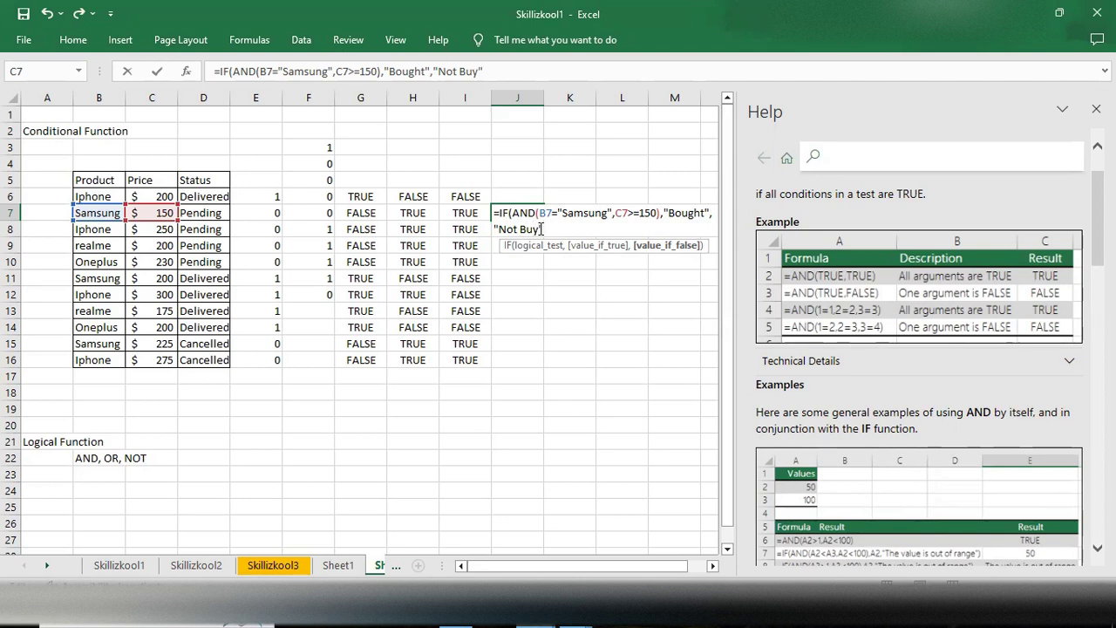
Step: Close and enter the IF formula in J7, and fill it down to J16
{"action": "type", "text": ")"}
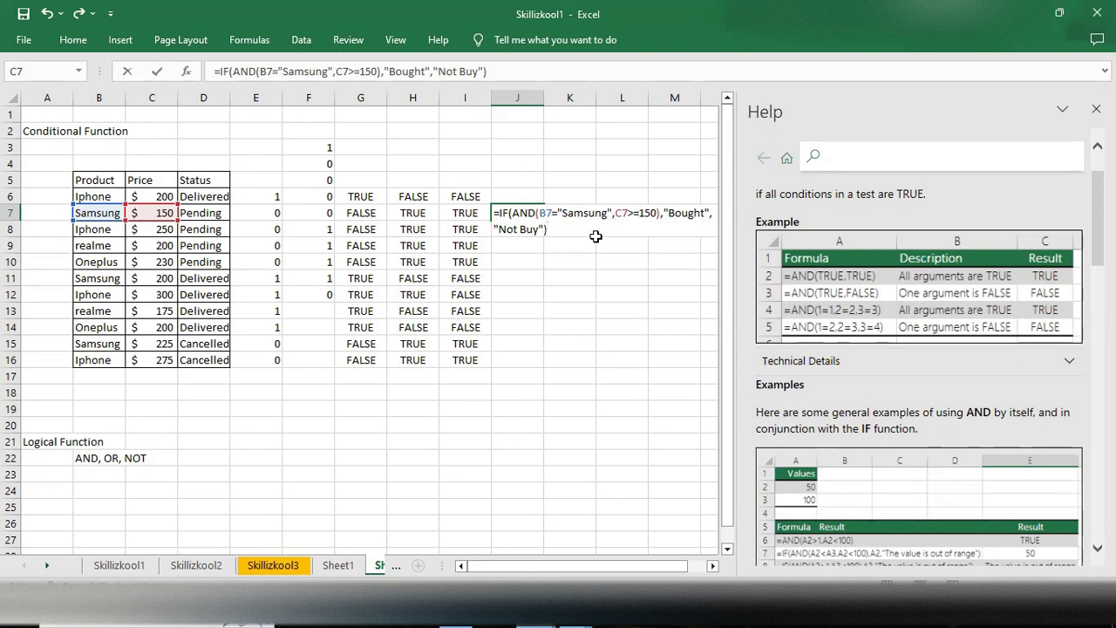
{"action": "key", "text": "Return"}
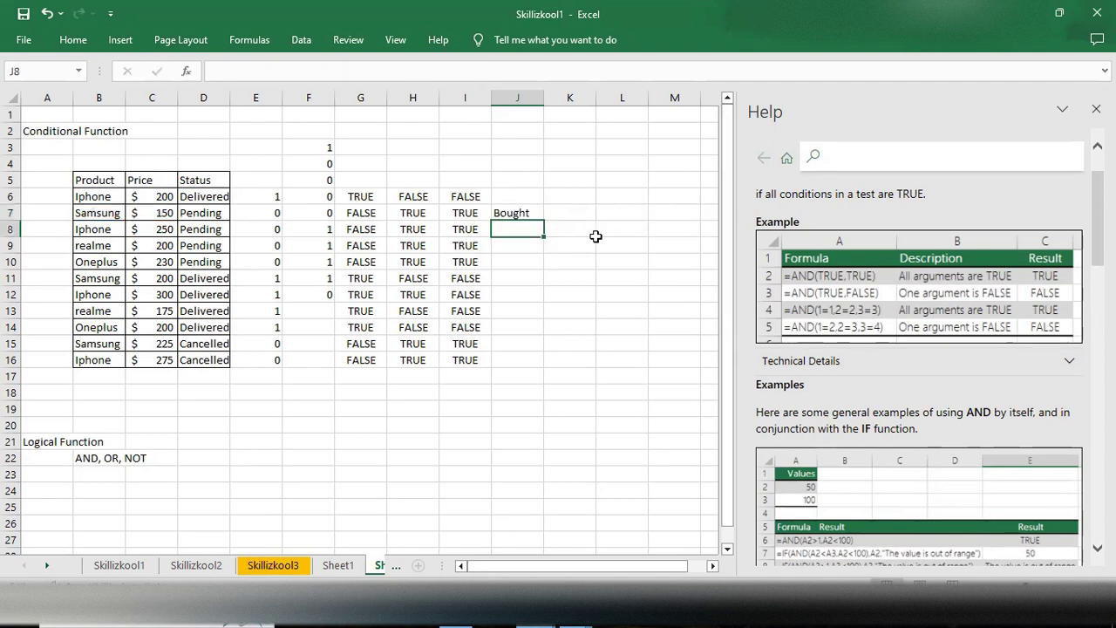
{"action": "left_click", "coordinate": [521, 213]}
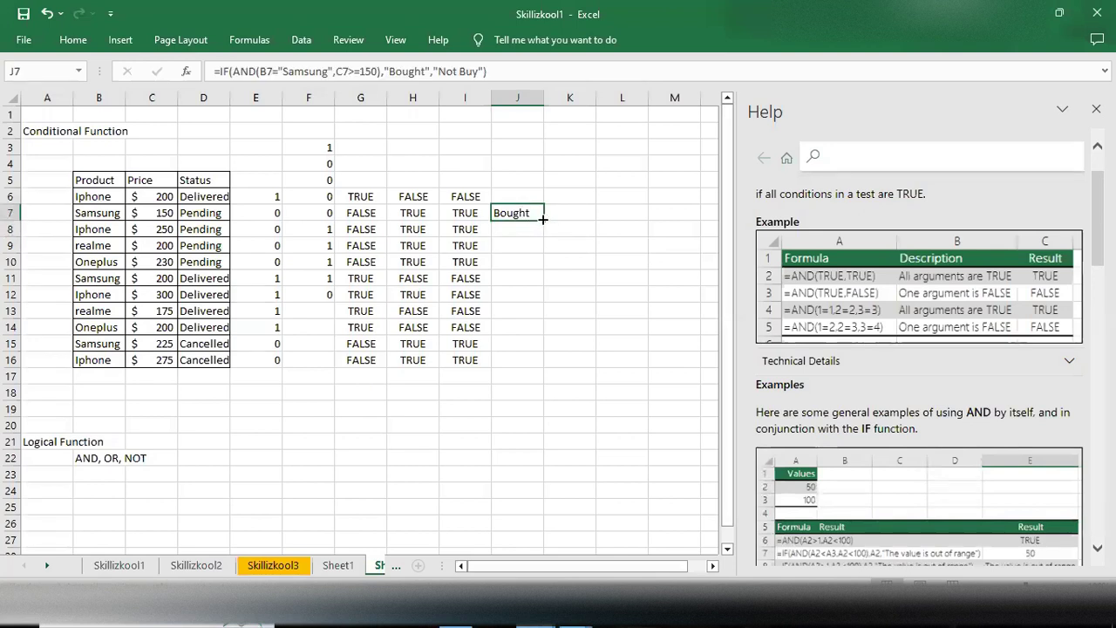
{"action": "double_click", "coordinate": [542, 218]}
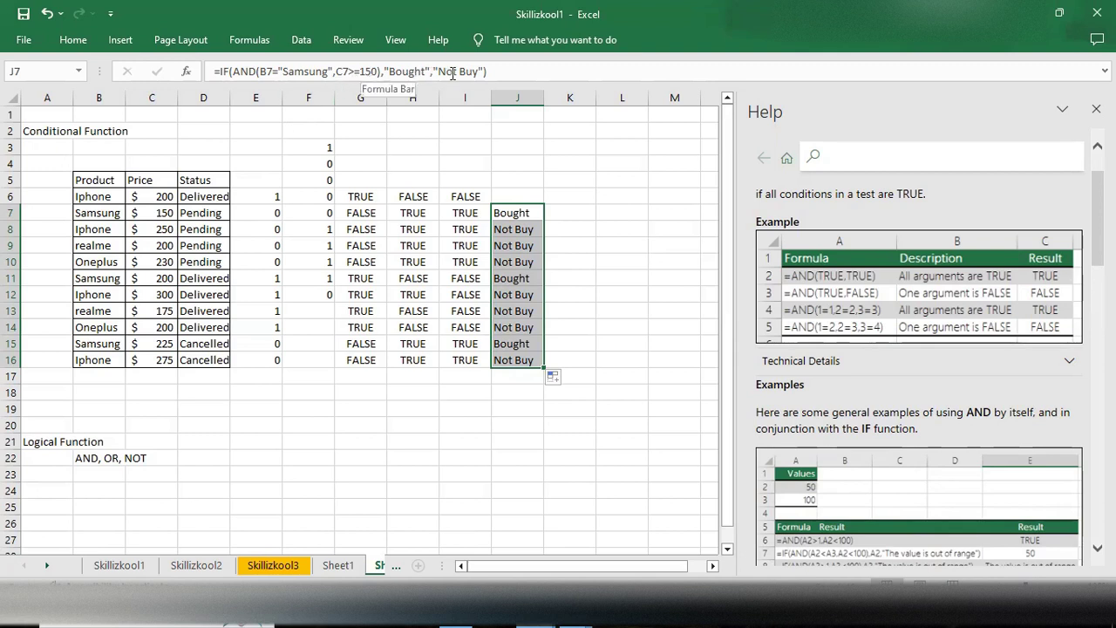
Step: Change the price condition in the J7 formula to C7>150
{"action": "left_click", "coordinate": [365, 71]}
{"action": "key", "text": "BackSpace"}
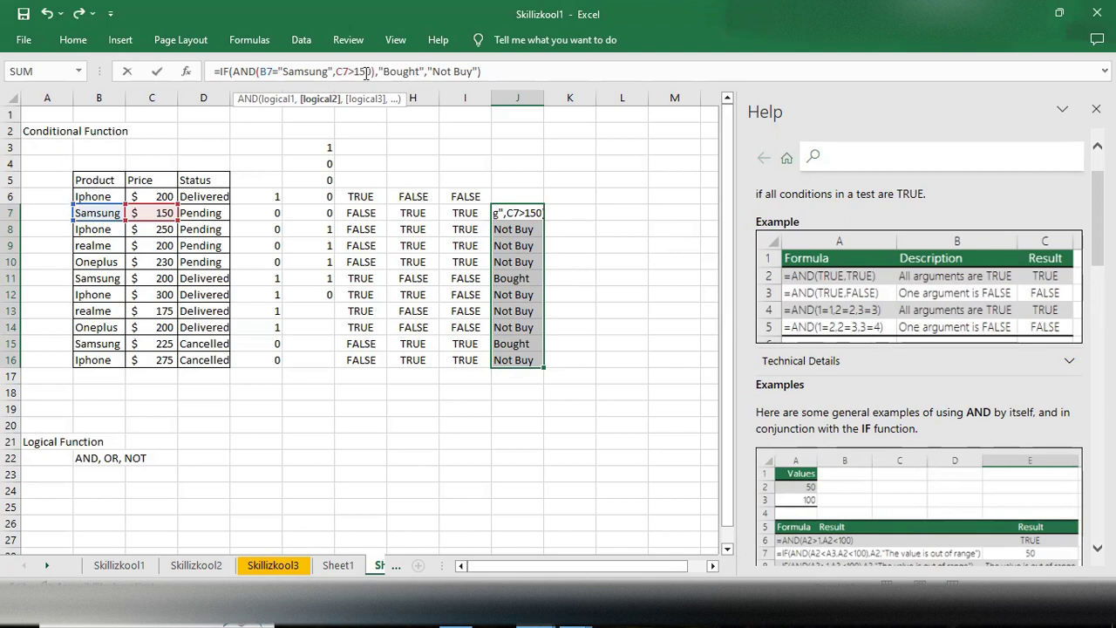
{"action": "left_click", "coordinate": [540, 80]}
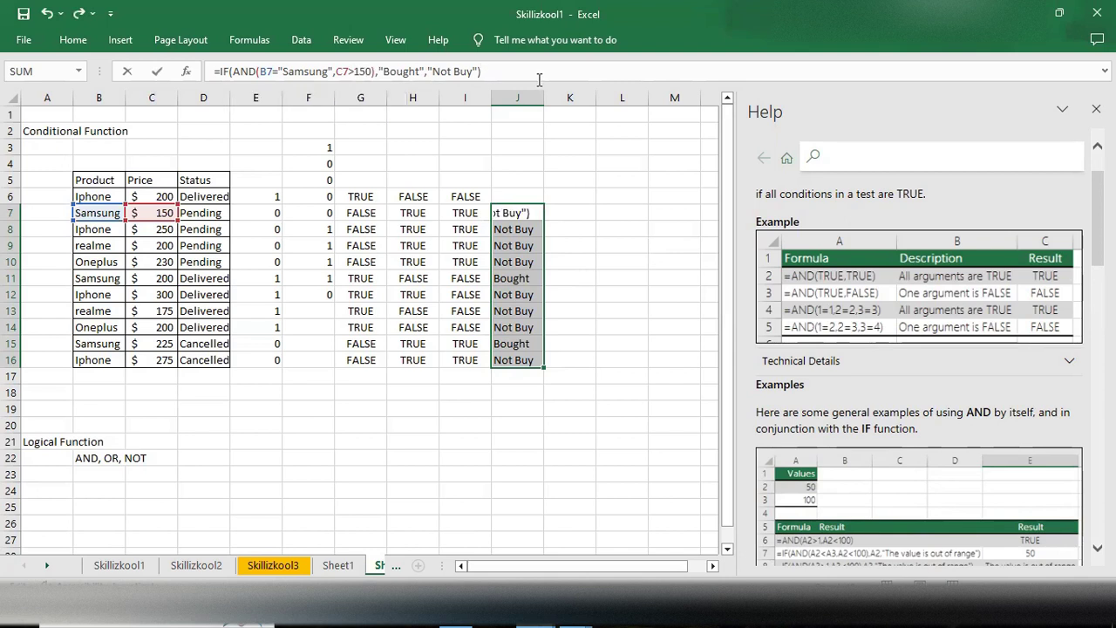
{"action": "key", "text": "Return"}
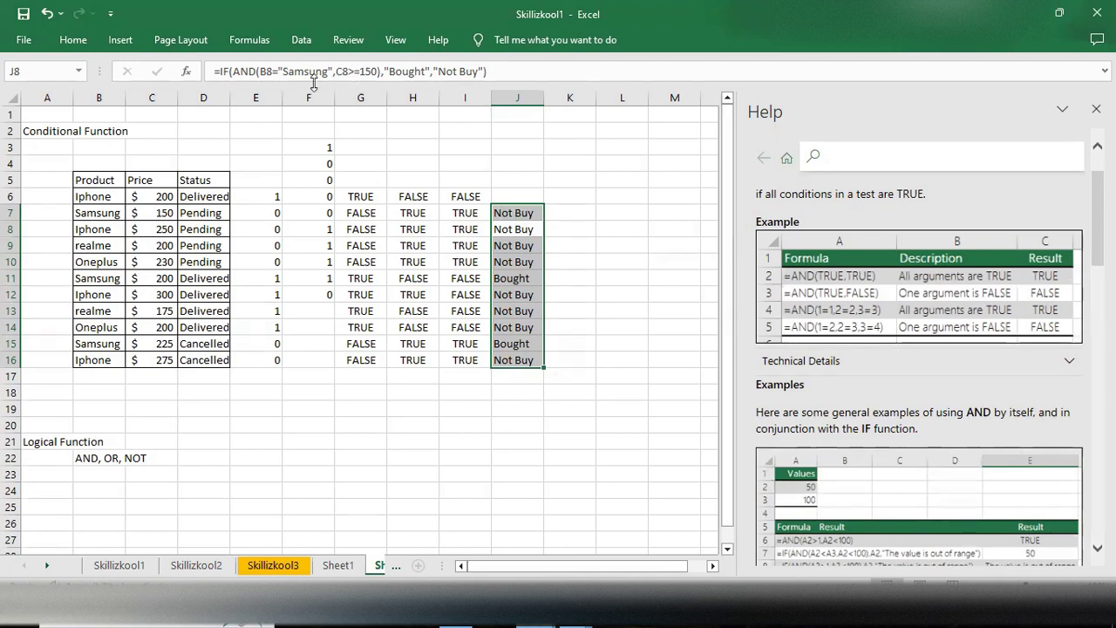
Step: Fill the revised IF formula from J7 down to J16
{"action": "left_click", "coordinate": [506, 245]}
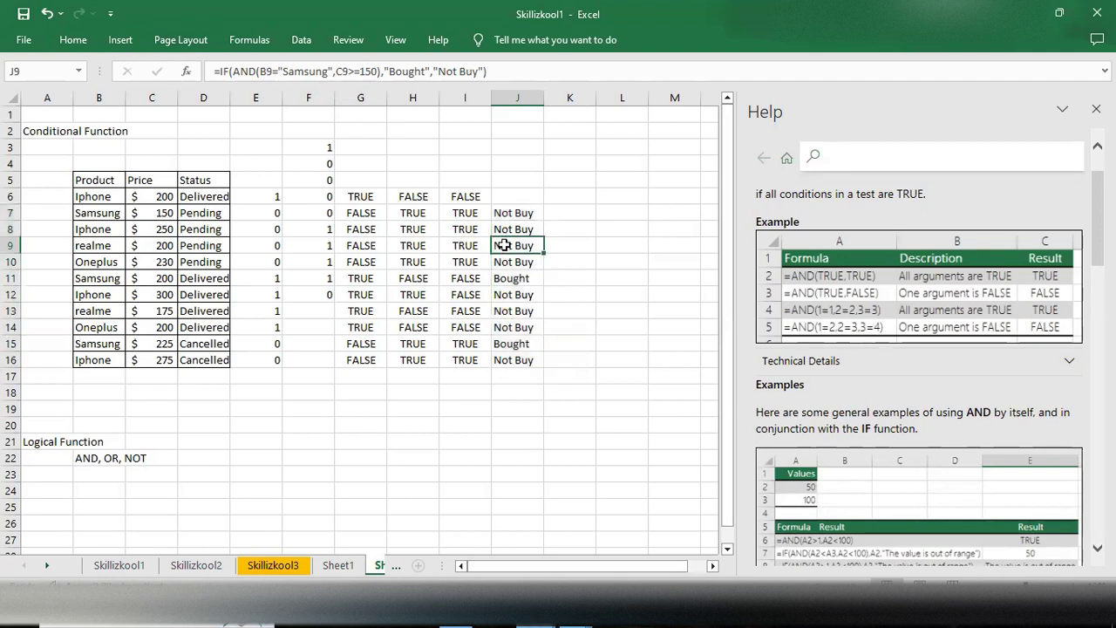
{"action": "left_click", "coordinate": [500, 212]}
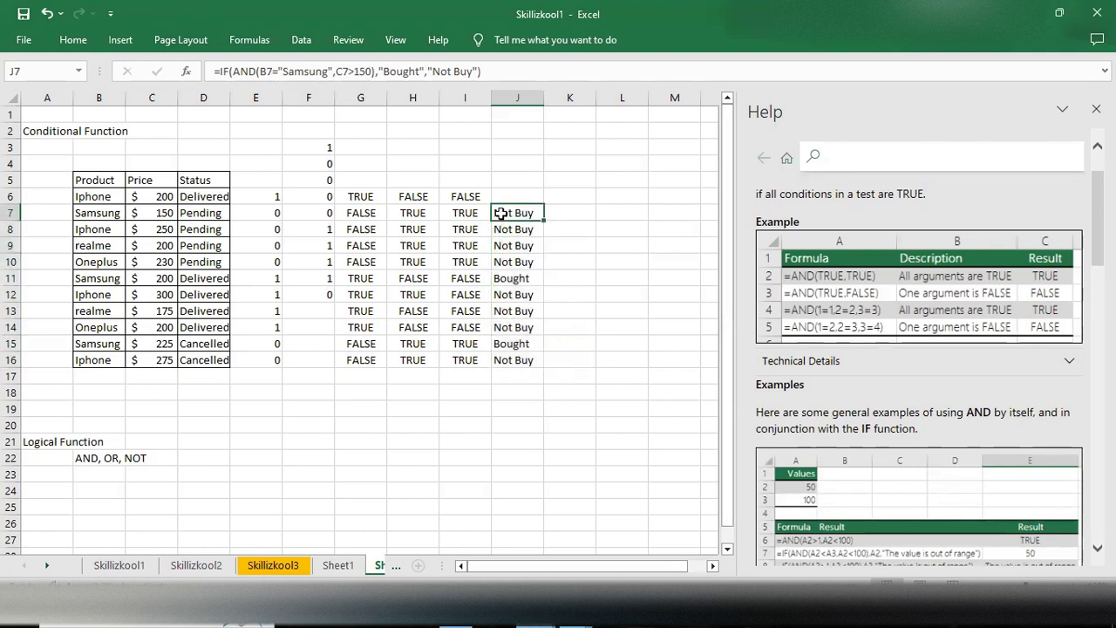
{"action": "double_click", "coordinate": [543, 220]}
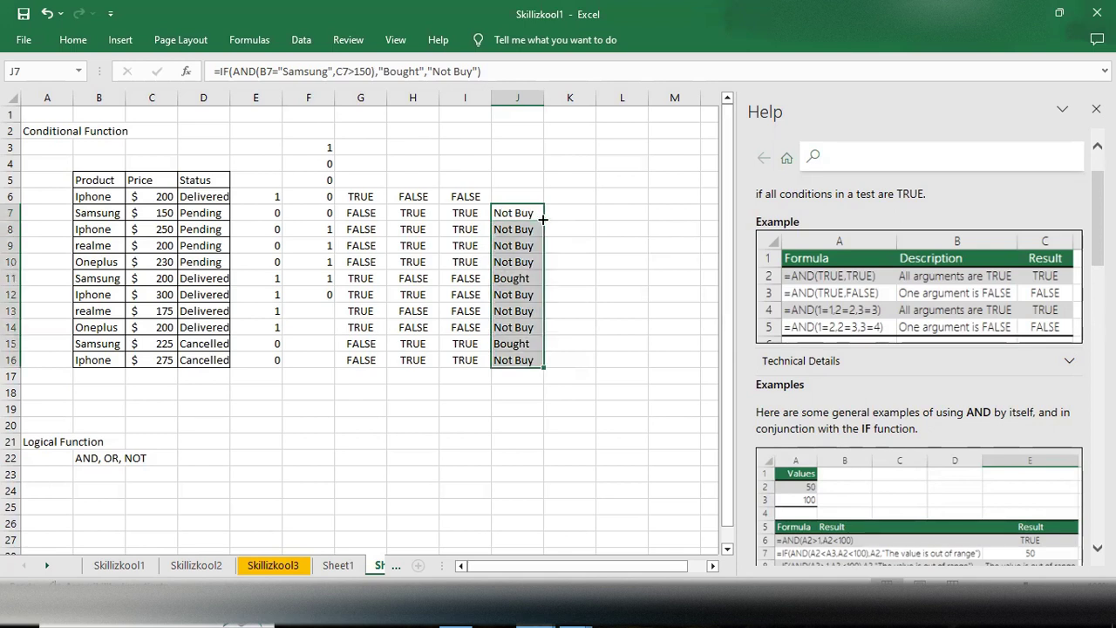
Step: Check the filled formulas in J11 and J15 for the other Samsung rows
{"action": "left_click", "coordinate": [574, 284]}
{"action": "left_click", "coordinate": [520, 279]}
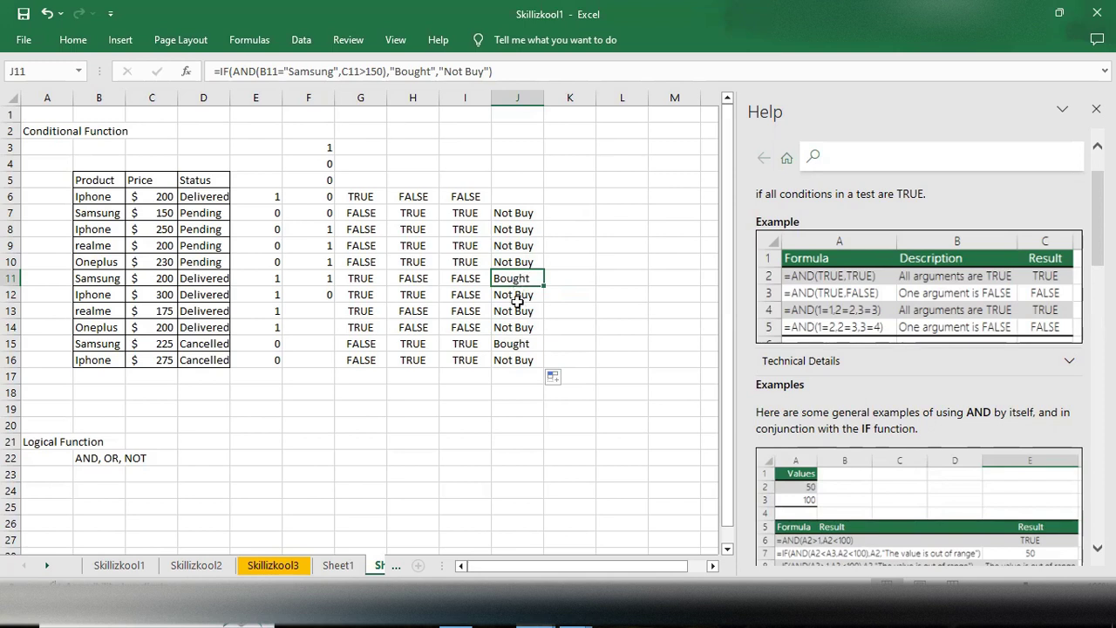
{"action": "left_click", "coordinate": [512, 346]}
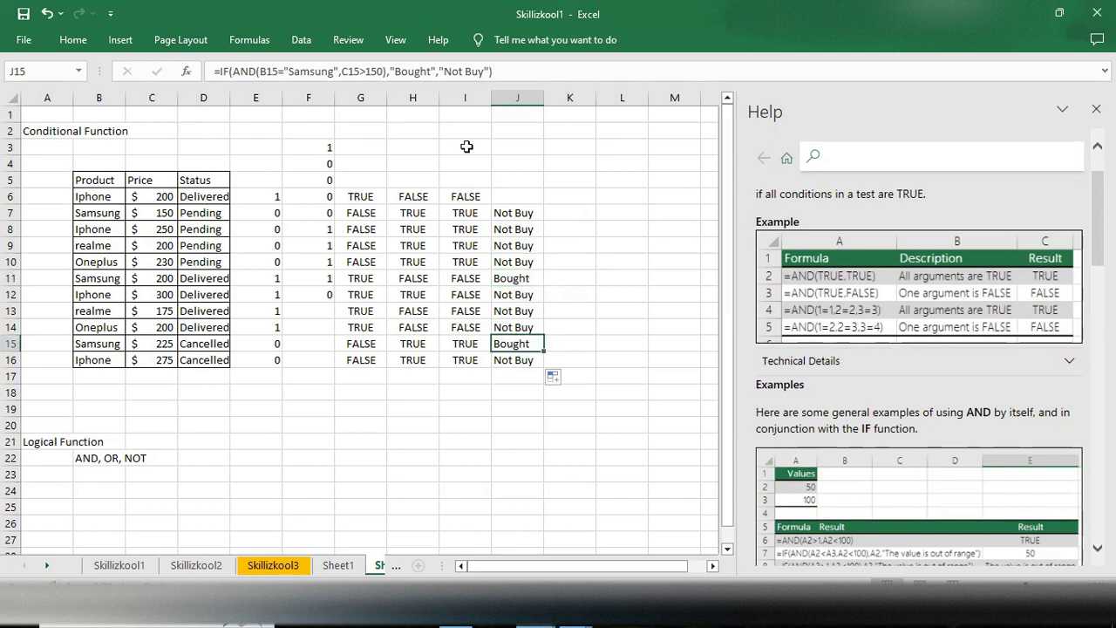